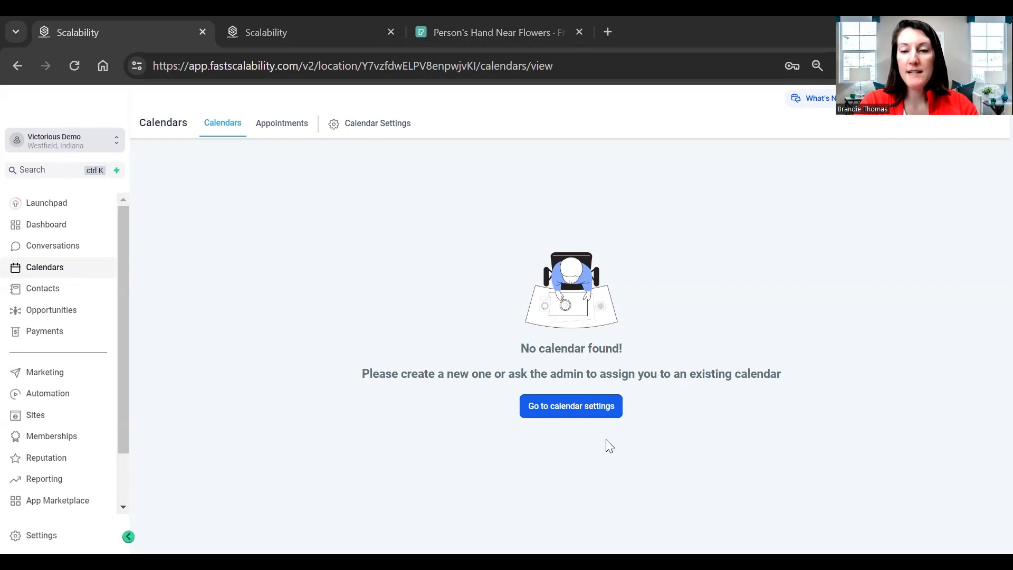
- Open the calendar settings, look at the Preferences and Connections pages, and return to the calendar list
left_click(573, 413)
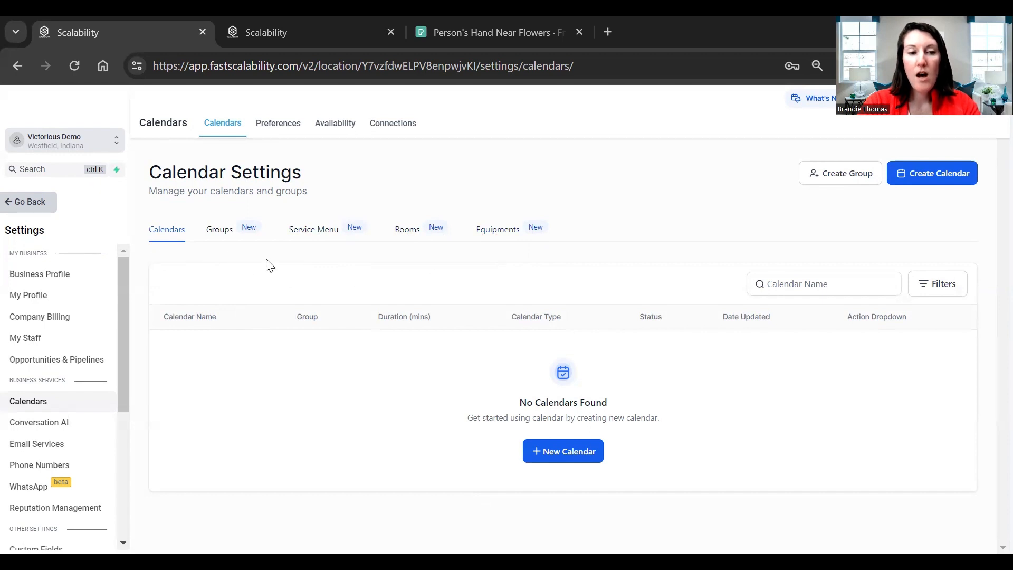
left_click(286, 134)
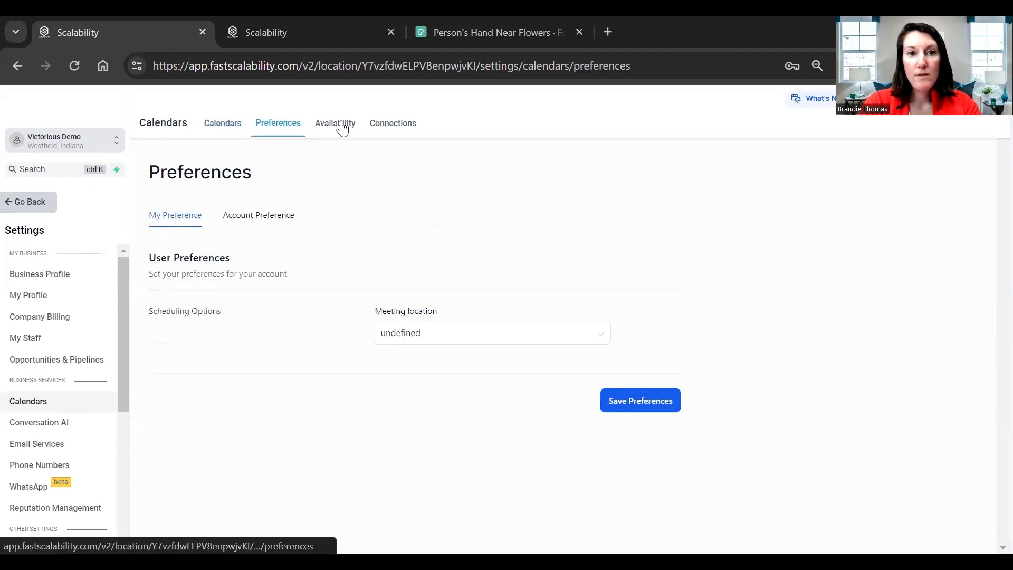
left_click(393, 125)
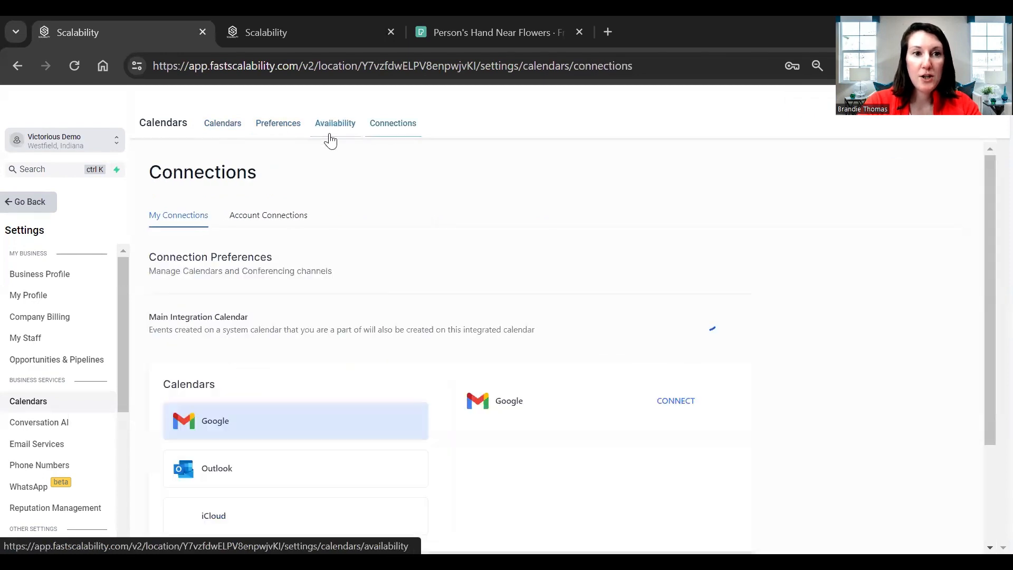
left_click(229, 130)
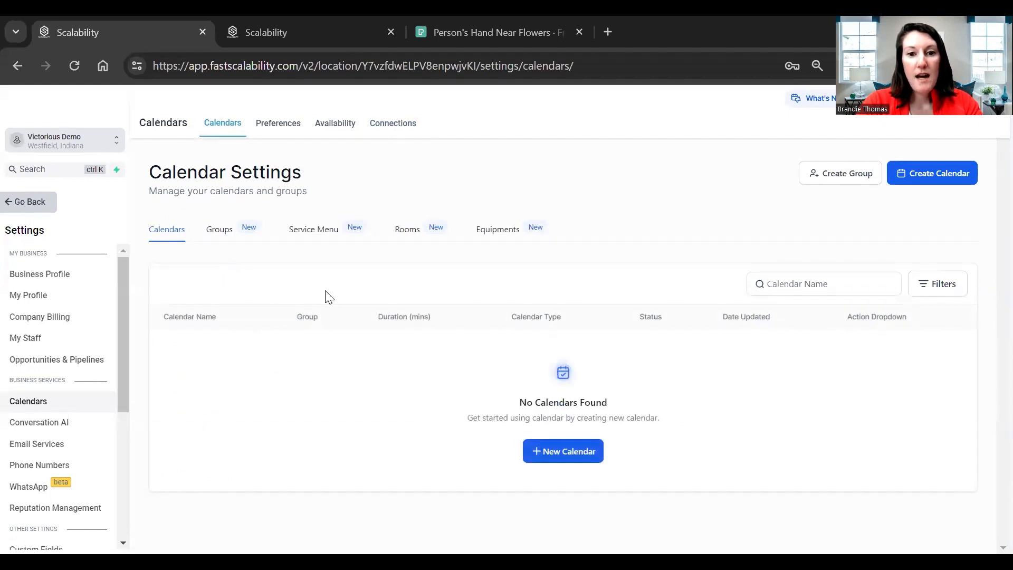
- Start a new calendar with the Simple Calendar scheduling type and name it "Test Discovery Call"
left_click(563, 454)
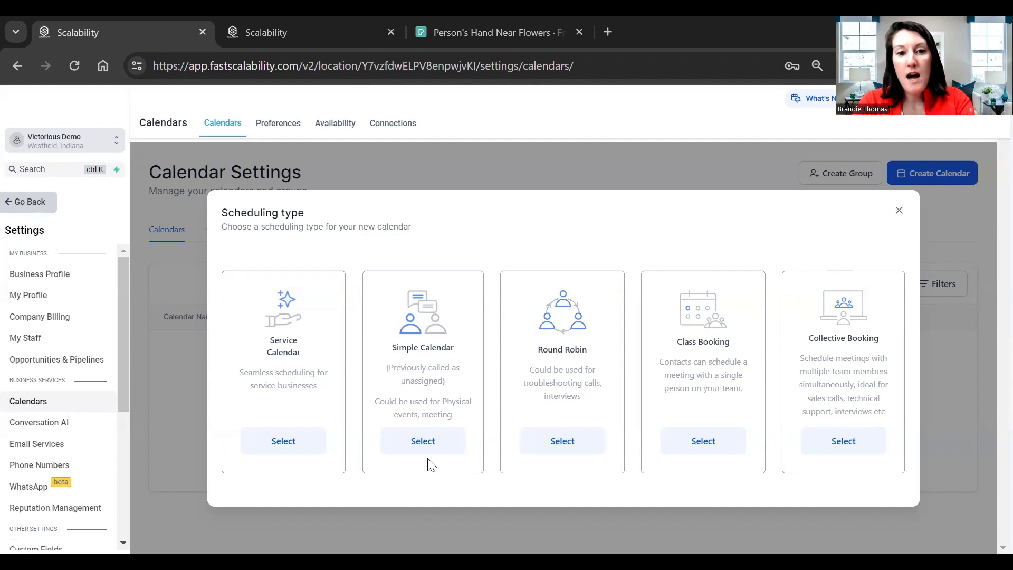
left_click(423, 441)
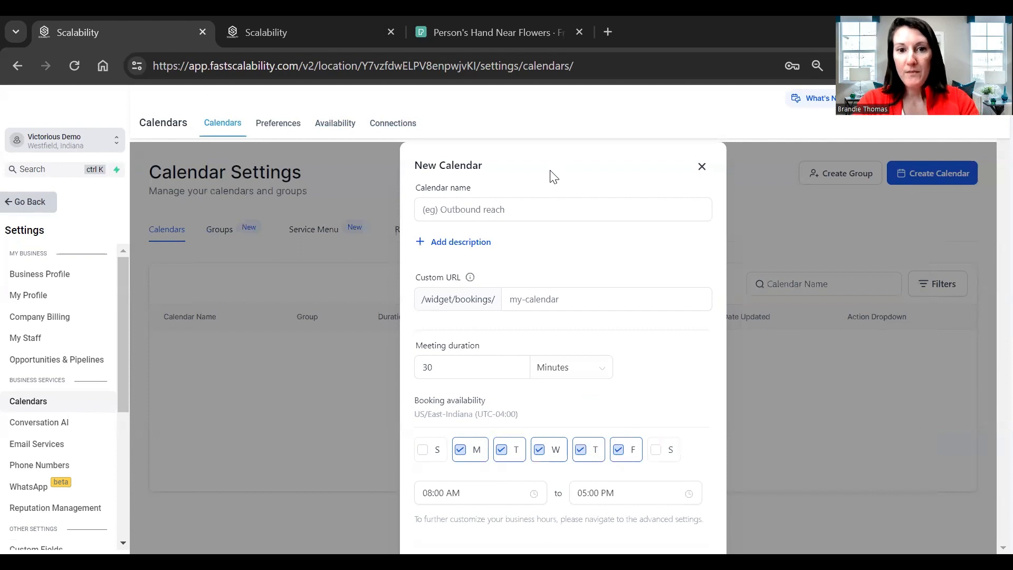
left_click(499, 209)
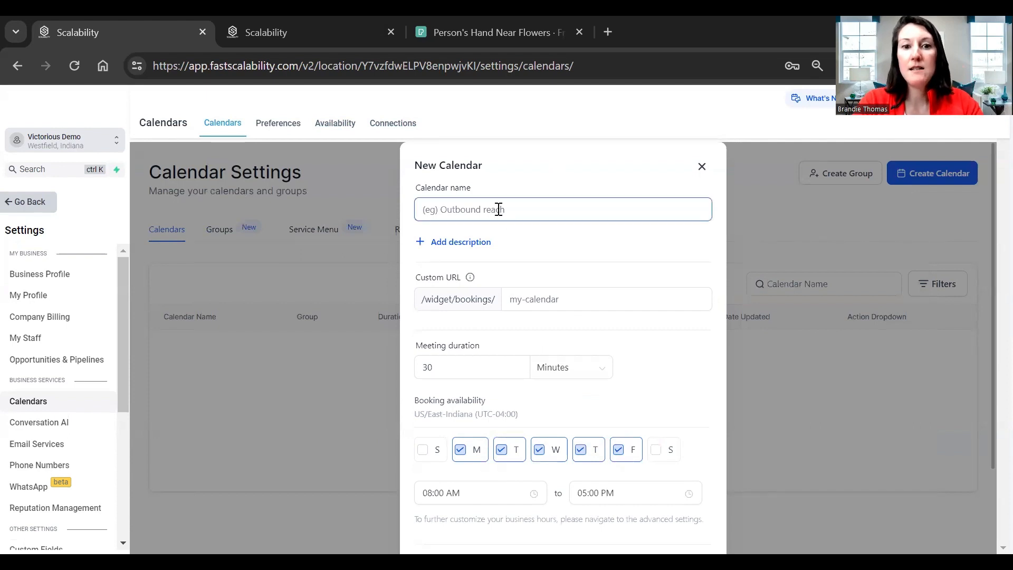
type("T")
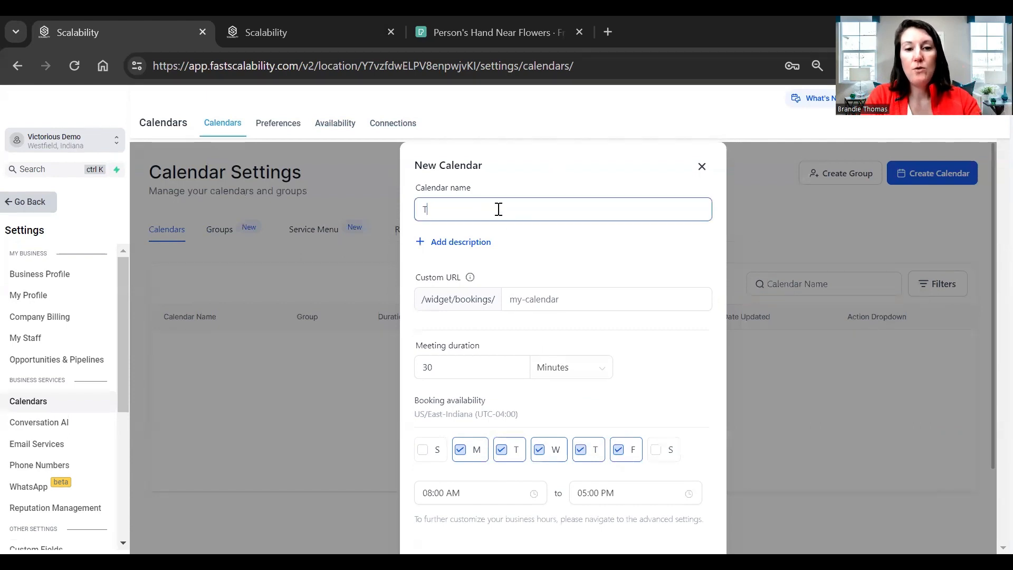
type("est Discovry C")
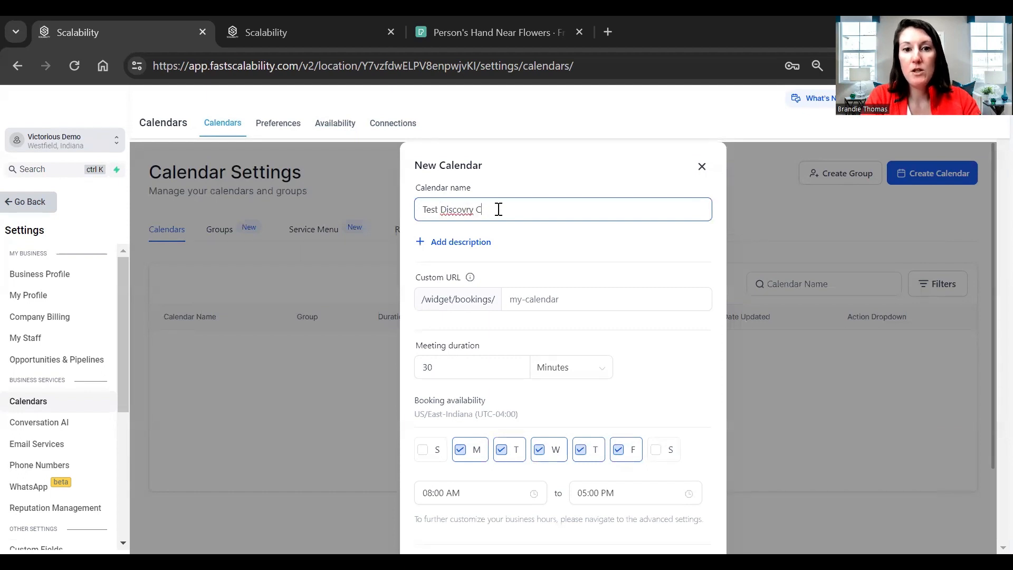
key("BackSpace")
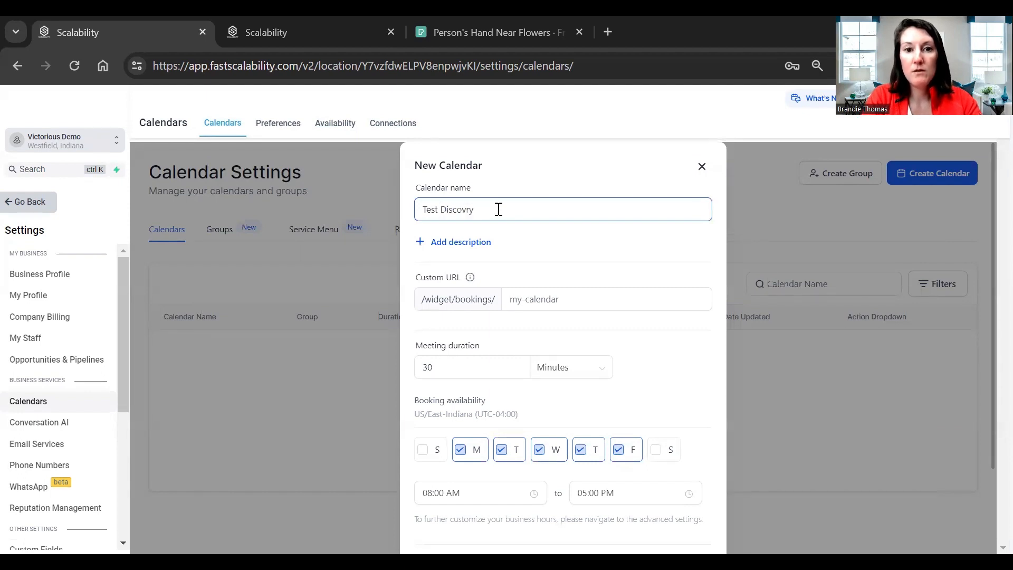
key("BackSpace")
type("ery Call")
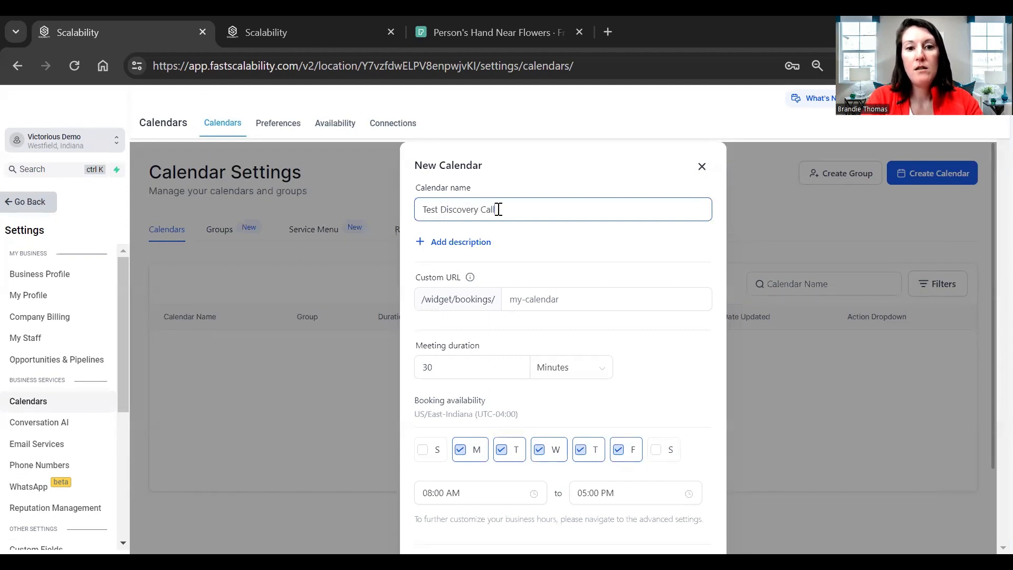
- Add the description "This is a discovery call where we will..." to the new calendar
left_click(447, 243)
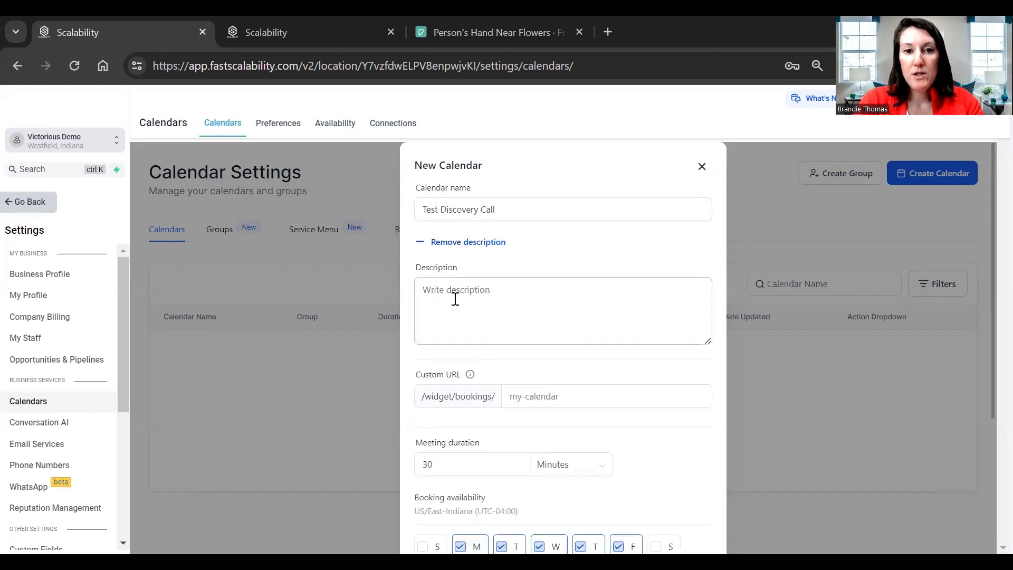
type("This is")
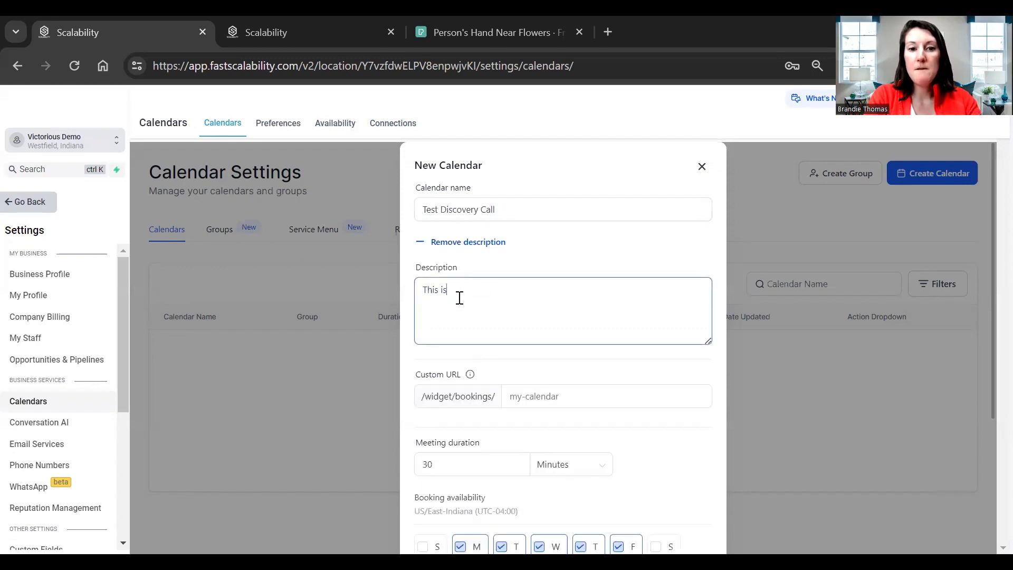
type(" a discover")
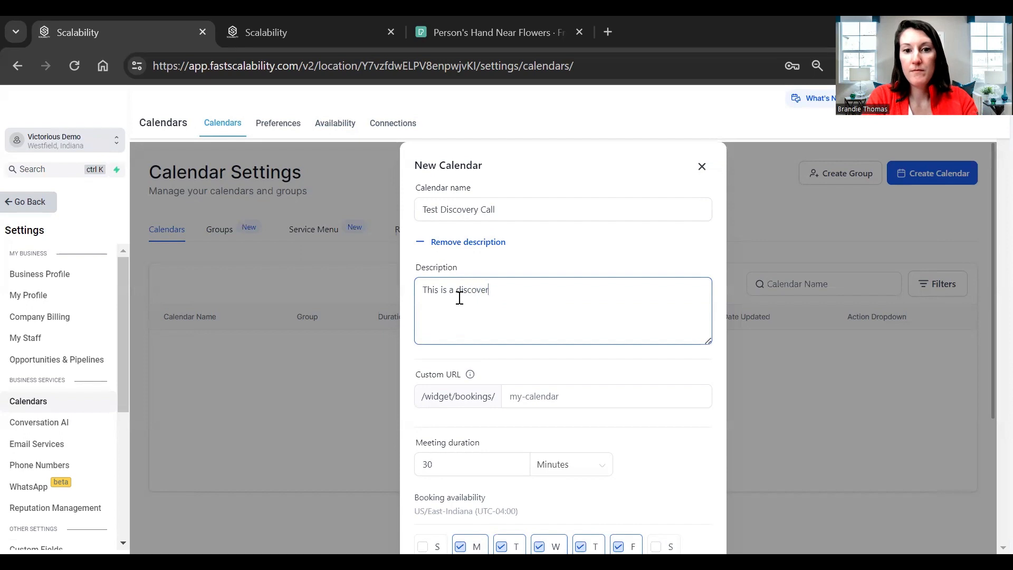
type("y call where we will...")
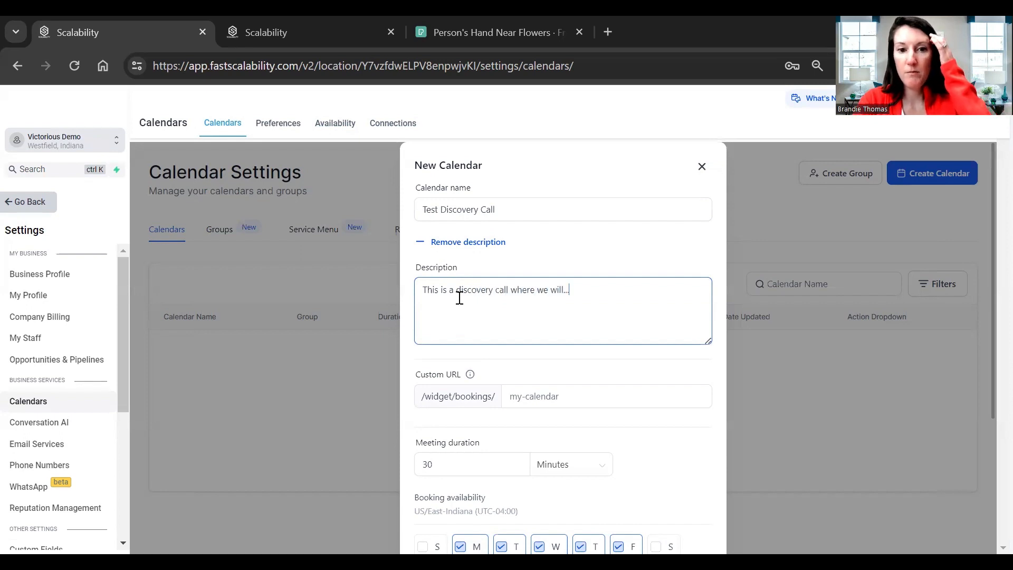
- Set the calendar's custom booking URL slug to "testdiscoverycall2"
left_click(584, 400)
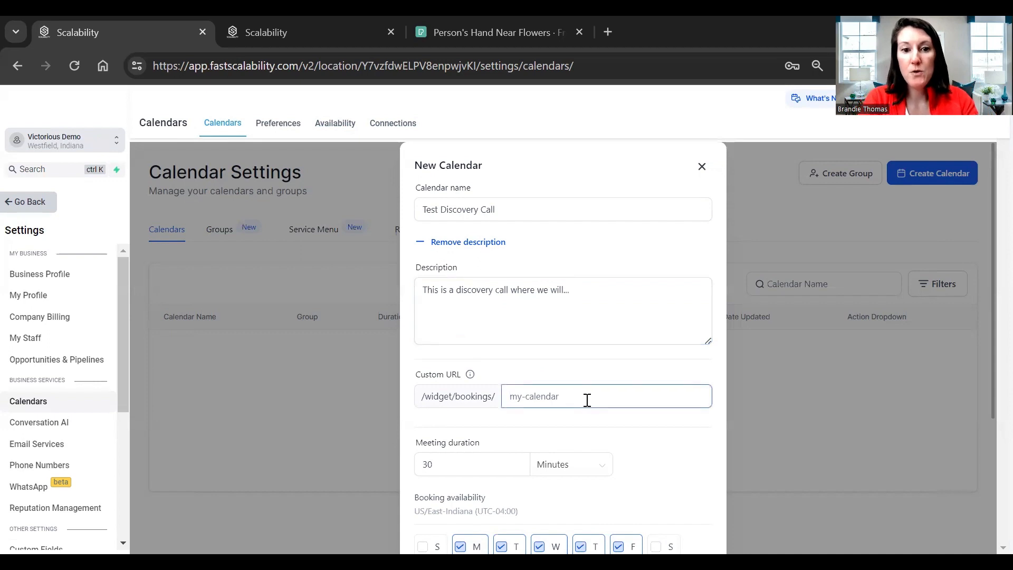
type("test")
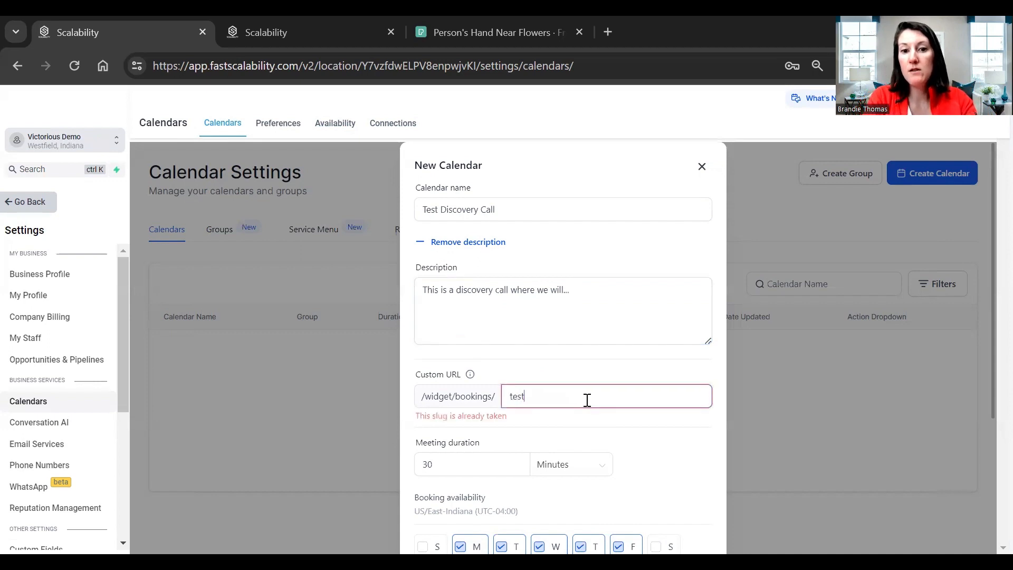
type("discove")
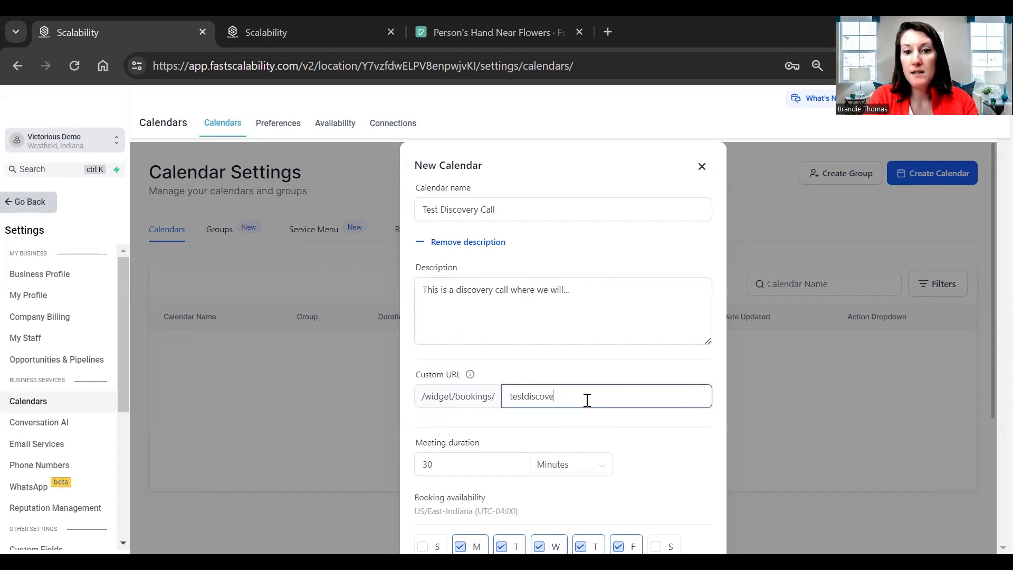
type("rycall")
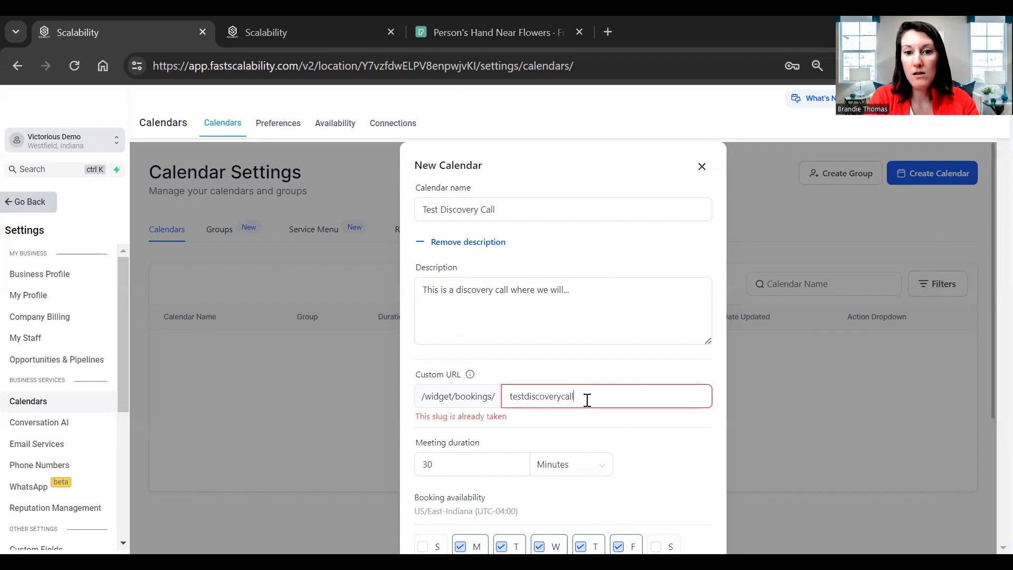
type("2")
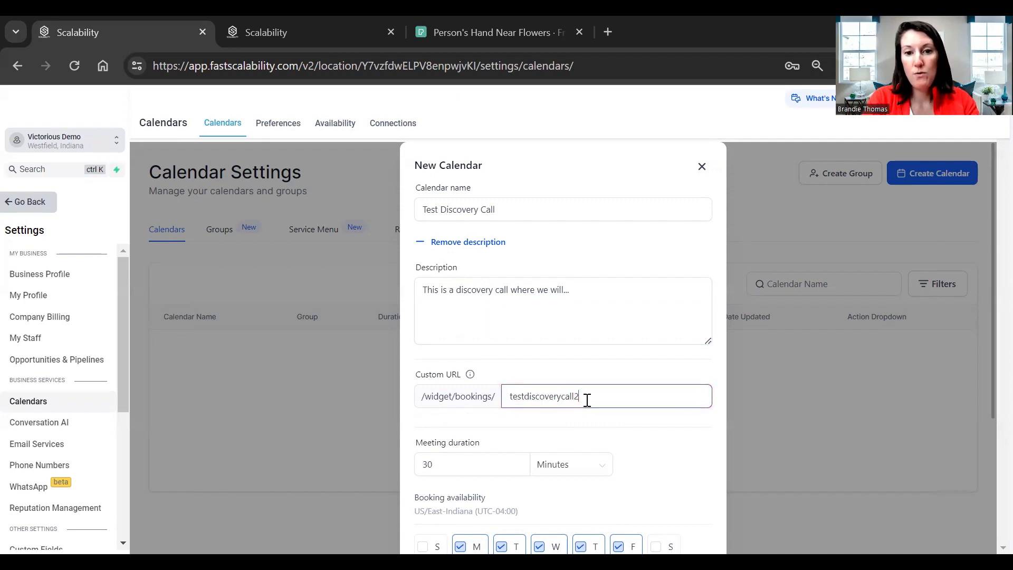
- Try hours as the meeting duration unit and set it back to minutes
scroll(604, 413, "down", 3)
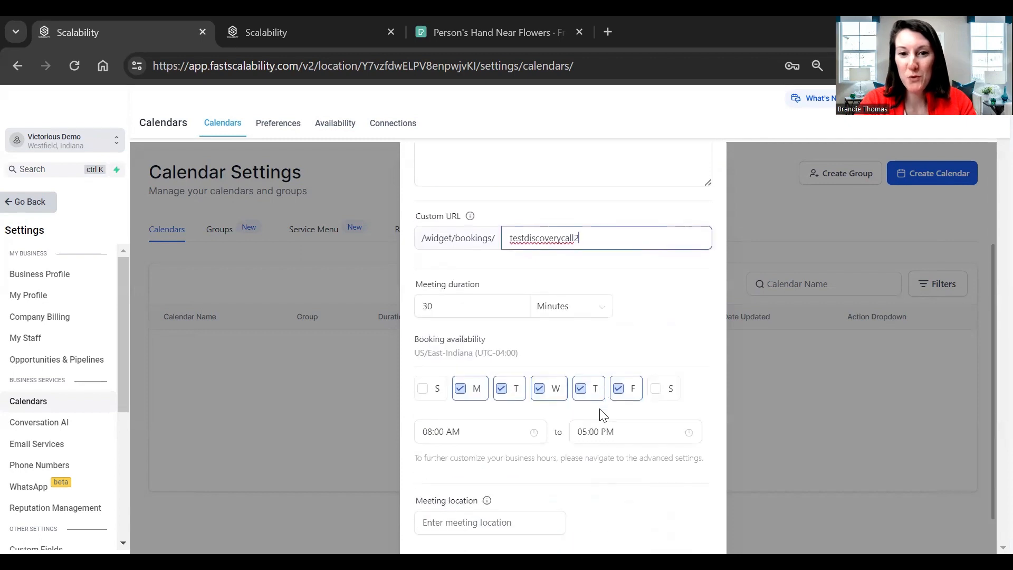
left_click(479, 305)
left_click(574, 317)
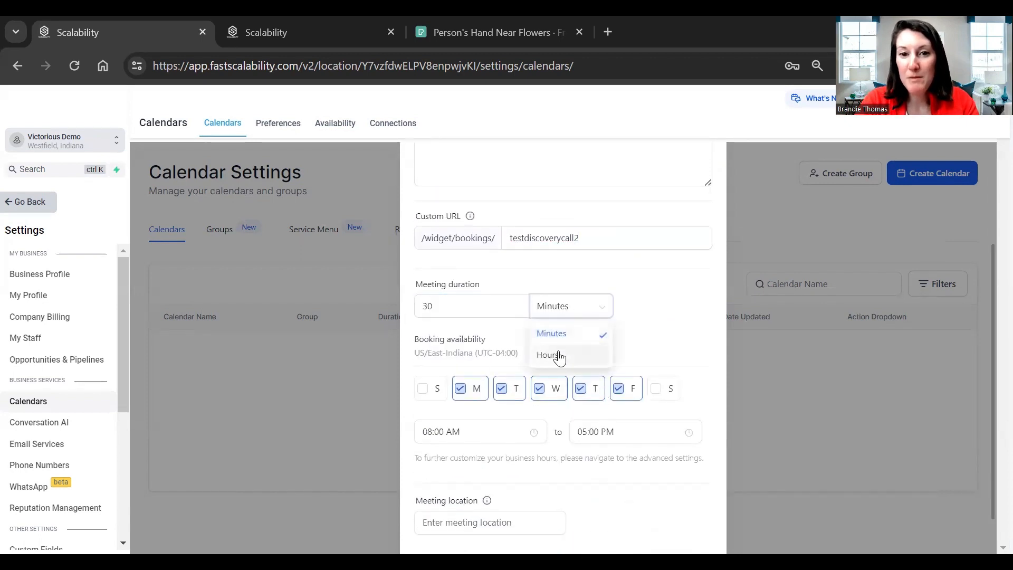
left_click(558, 355)
left_click(563, 314)
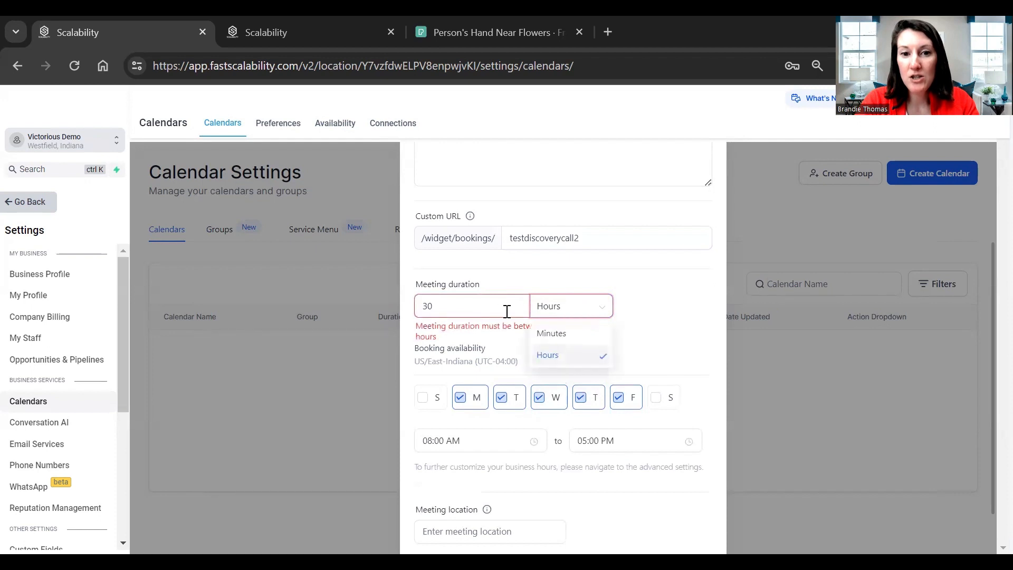
left_click(551, 333)
- Remove Monday and Friday from the booking availability so only Tuesday, Wednesday and Thursday are offered
scroll(493, 430, "down", 1)
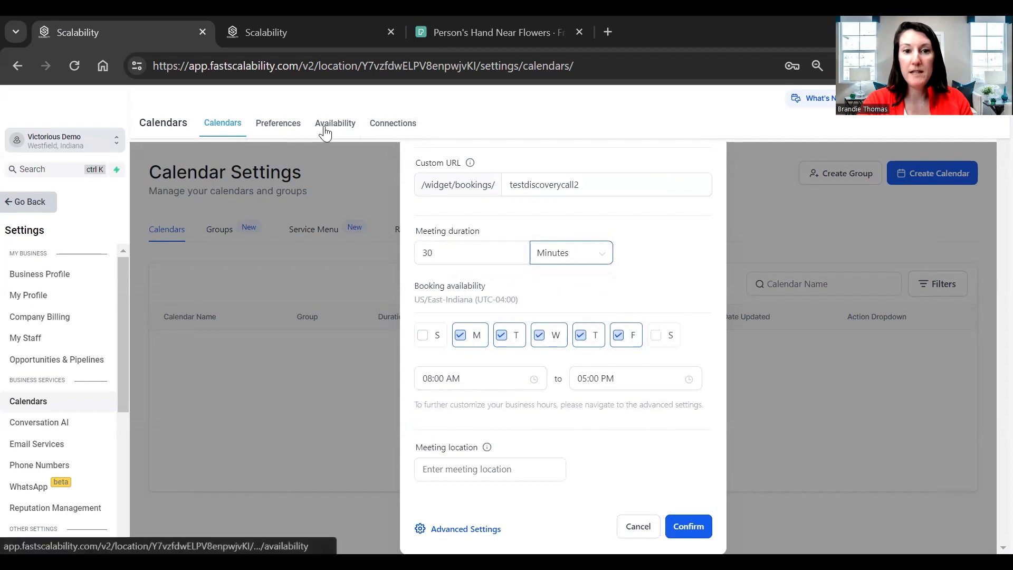
left_click(460, 334)
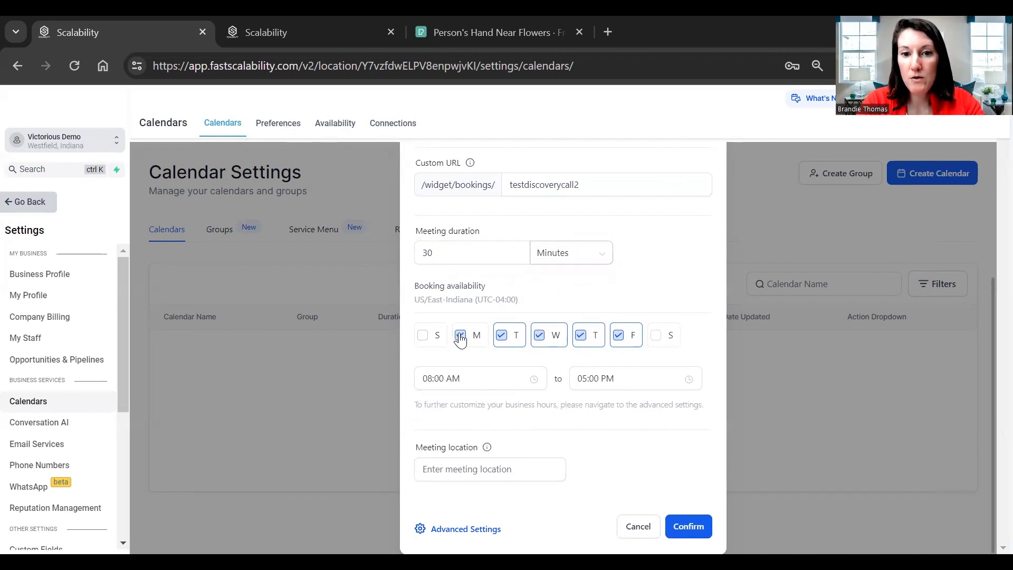
left_click(618, 342)
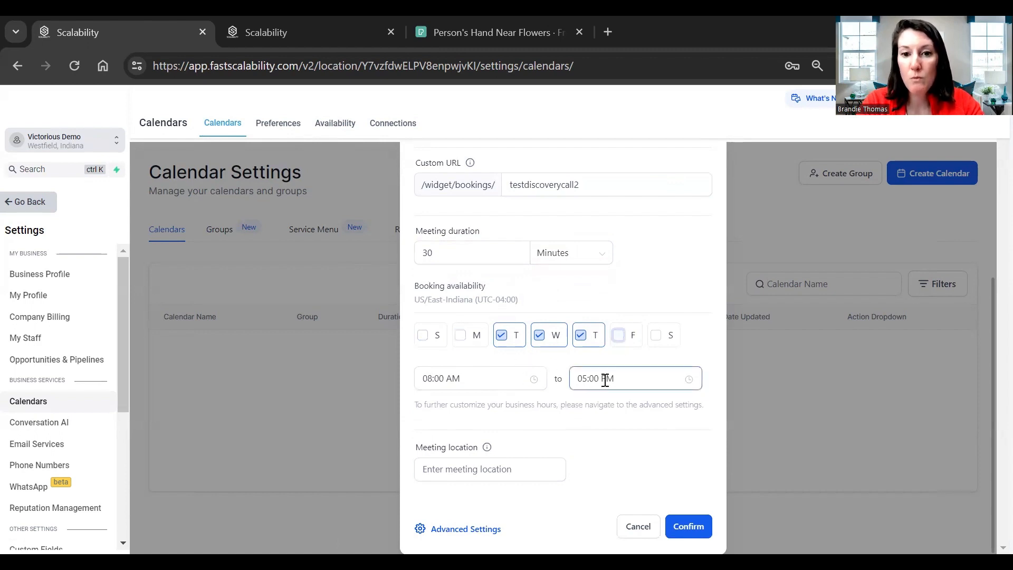
- Set the daily booking hours to 09:00 AM through 04:00 PM
left_click(628, 378)
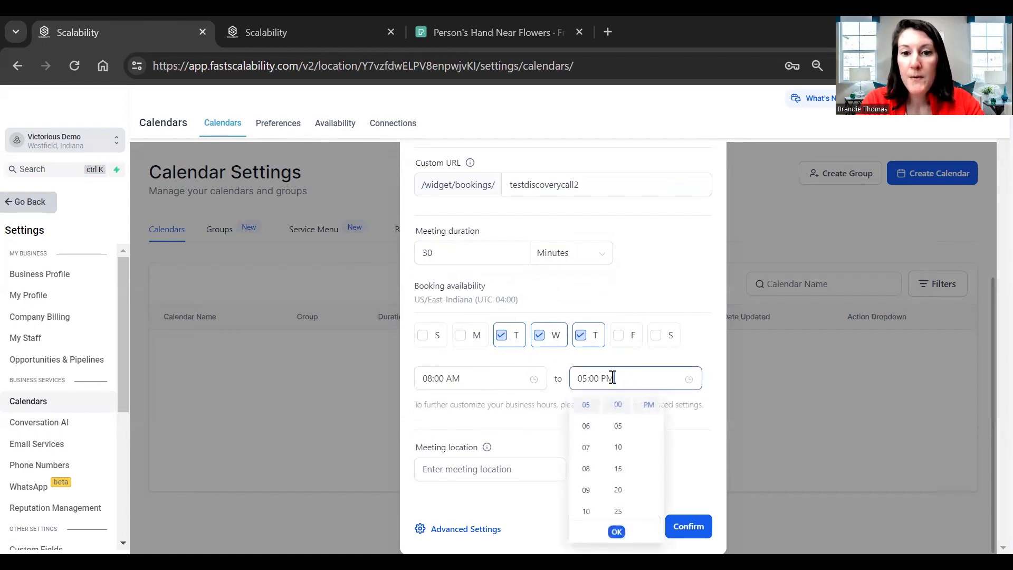
scroll(589, 445, "up", 1)
left_click(588, 464)
left_click(448, 378)
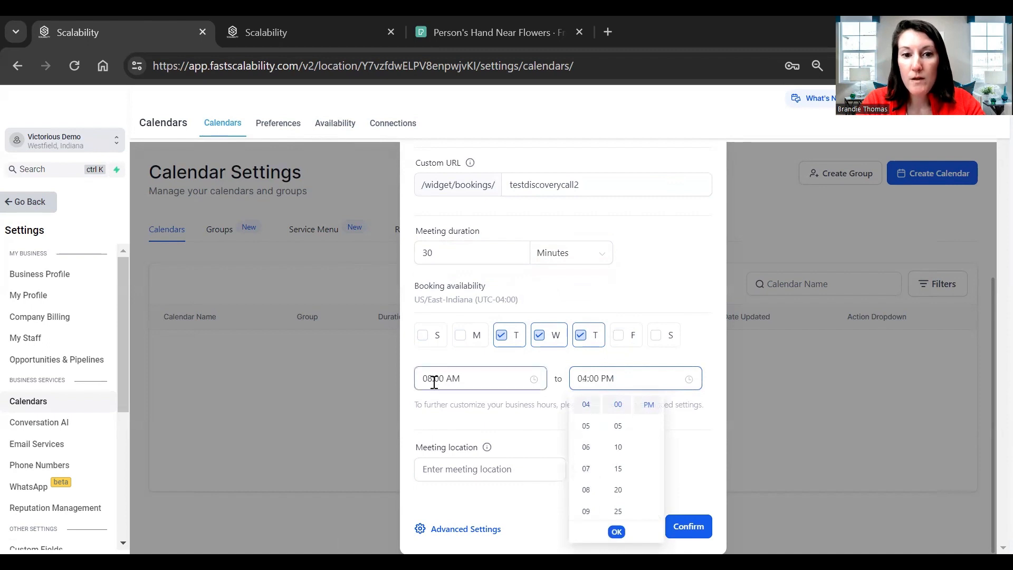
type("9")
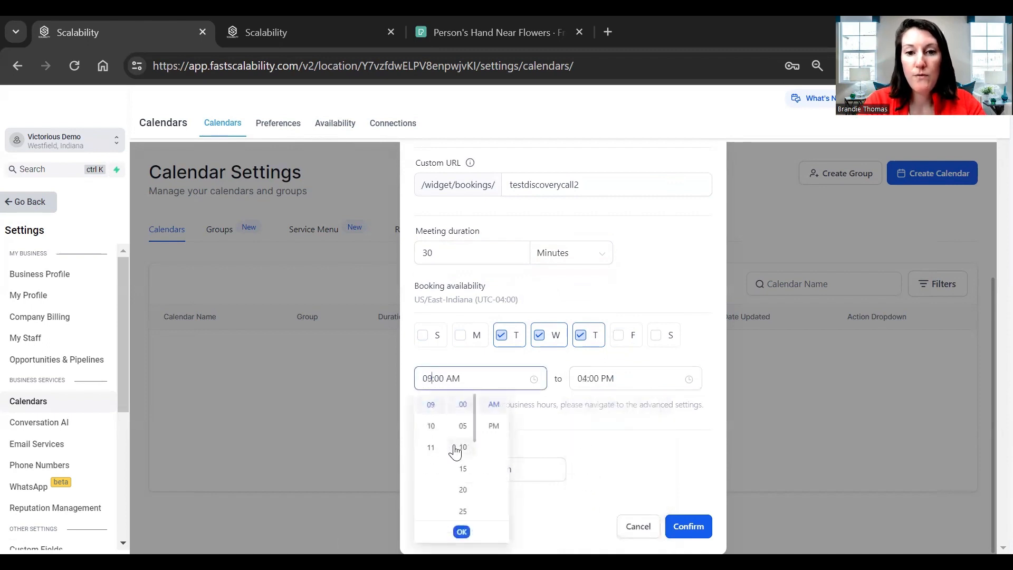
left_click(625, 421)
- Leave the meeting location empty and open the new calendar's advanced settings
scroll(587, 422, "up", 2)
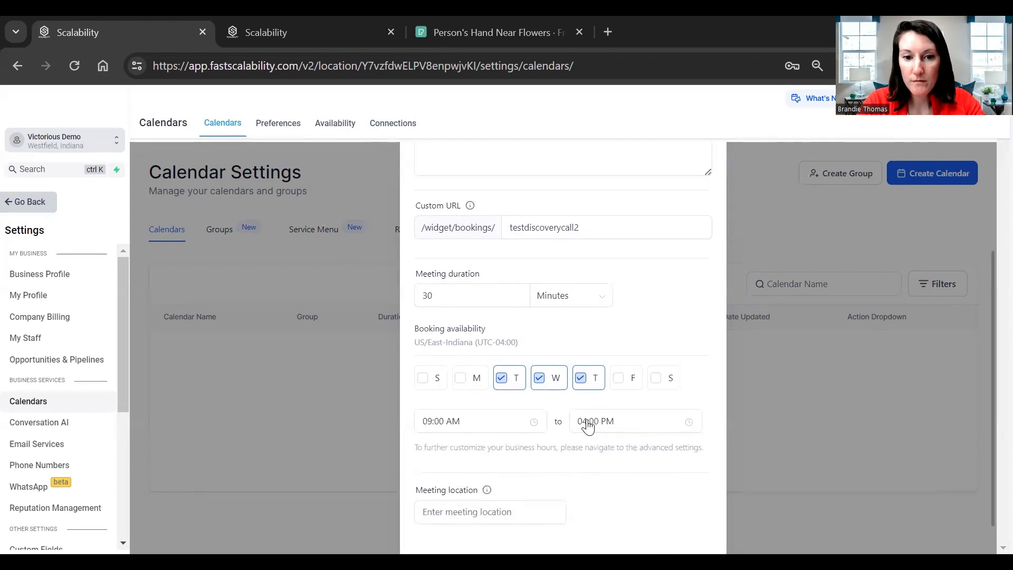
scroll(485, 479, "down", 2)
left_click(504, 471)
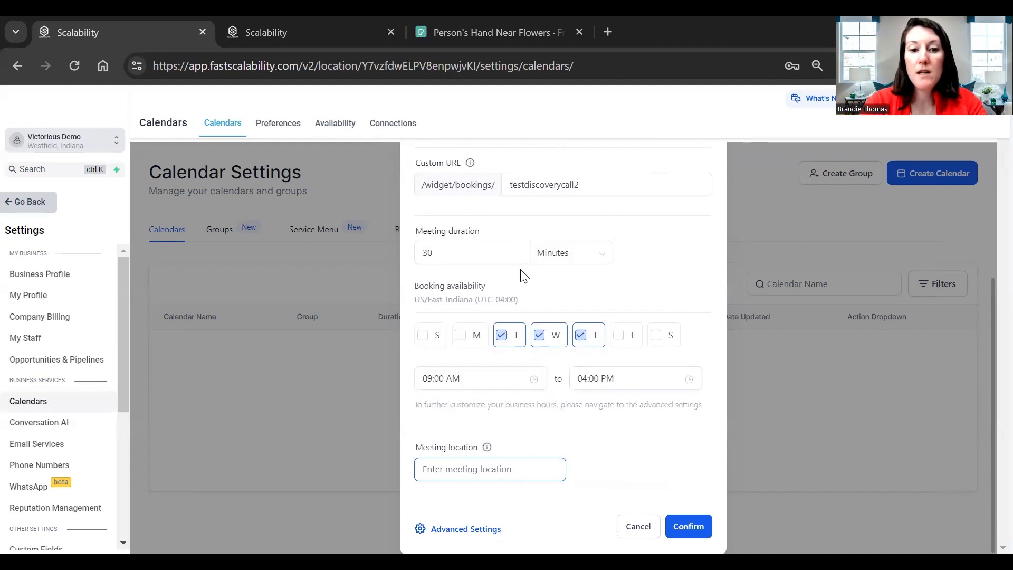
left_click(466, 527)
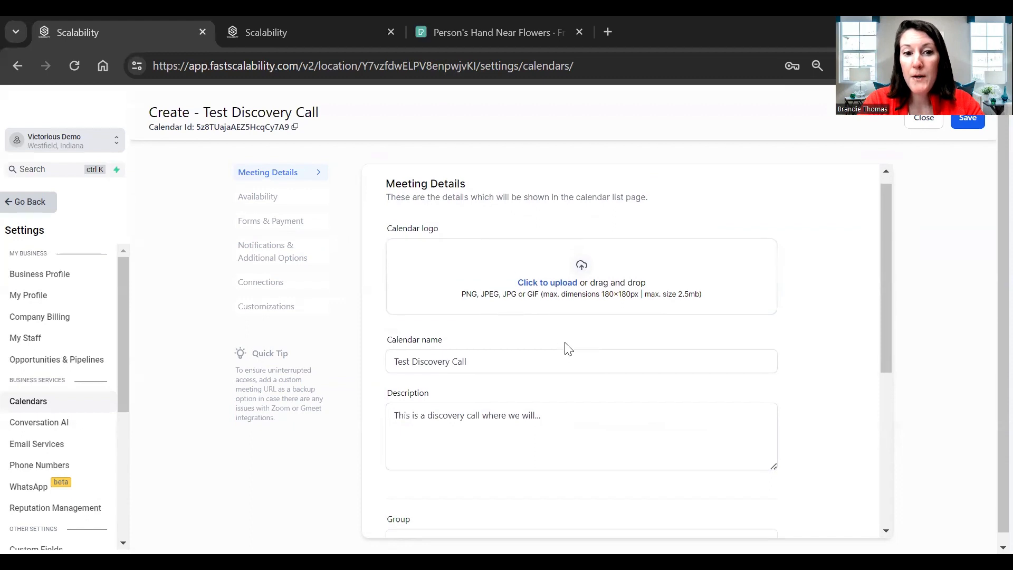
- Check the available calendar groups and the meeting location field in the meeting details
scroll(564, 346, "down", 4)
left_click(436, 316)
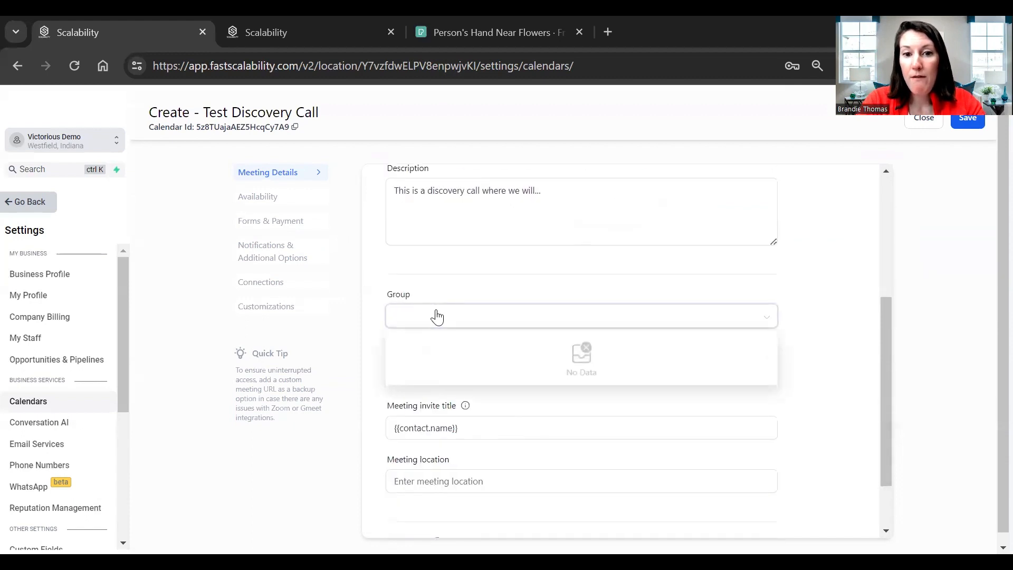
left_click(534, 293)
left_click(469, 481)
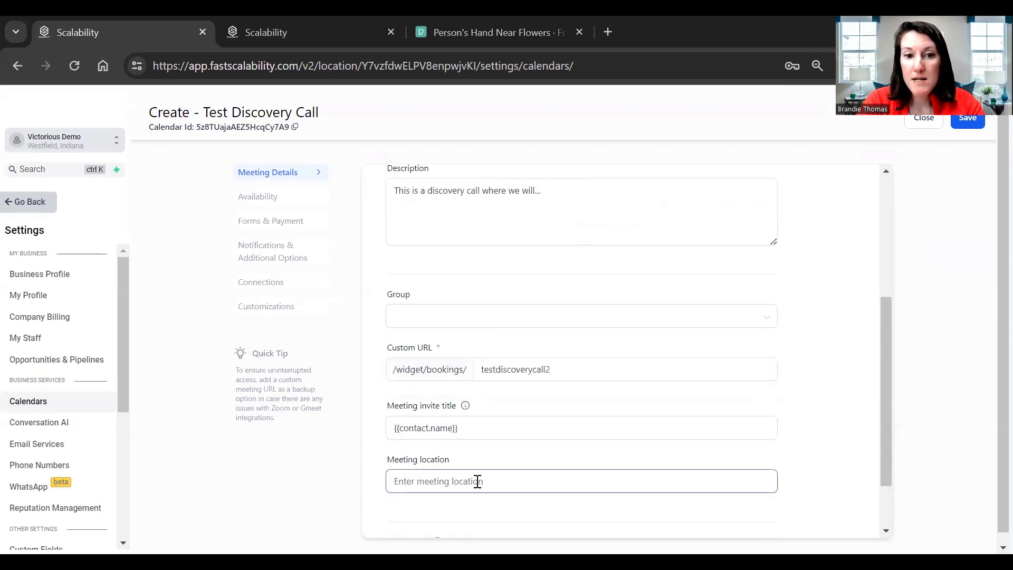
- Set the meeting invite title to "{{contact.name}} Discovery Call", leaving the meeting location empty
left_click(475, 425)
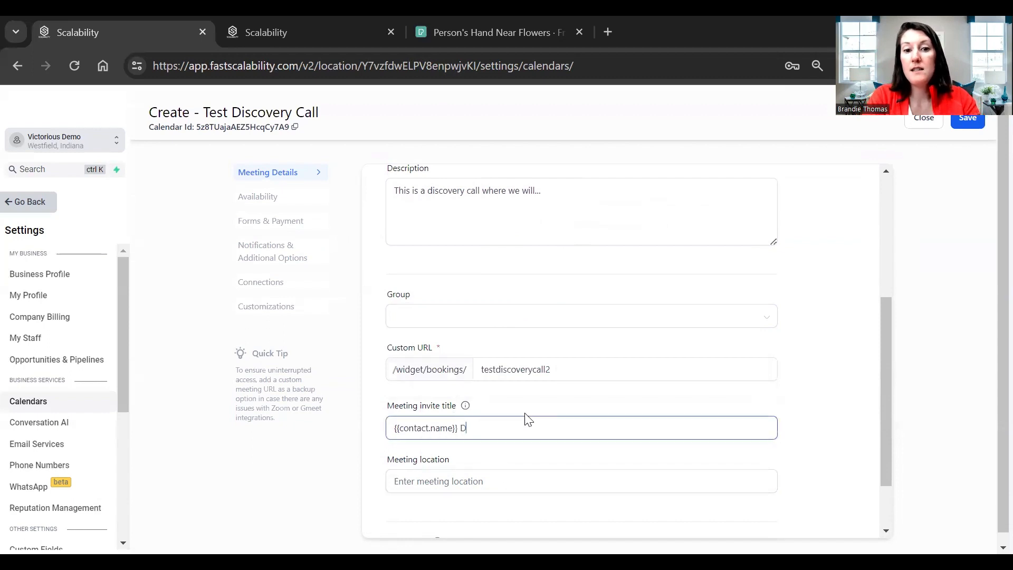
type("Discoery")
key("BackSpace")
key("BackSpace")
key("BackSpace")
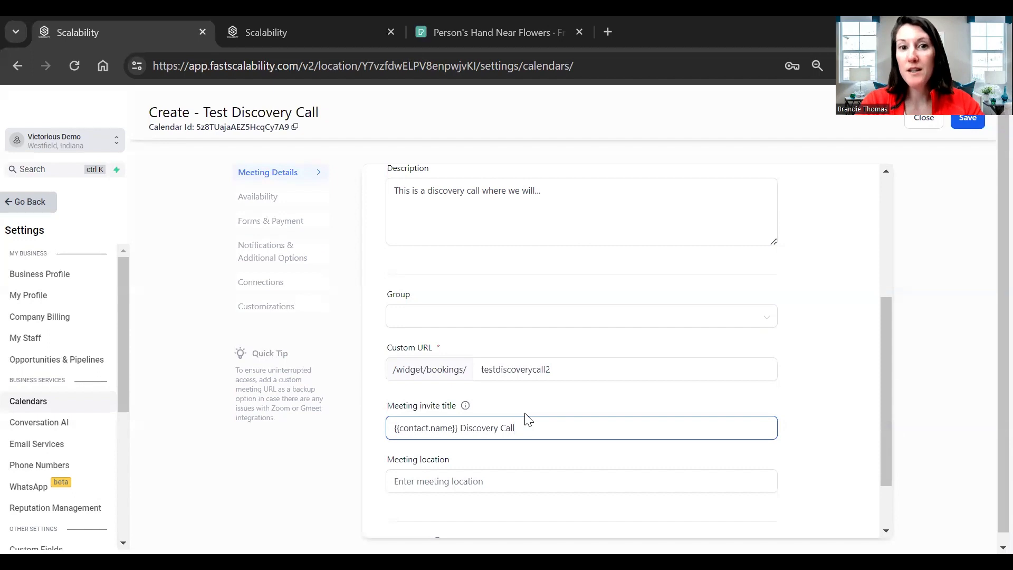
left_click(441, 480)
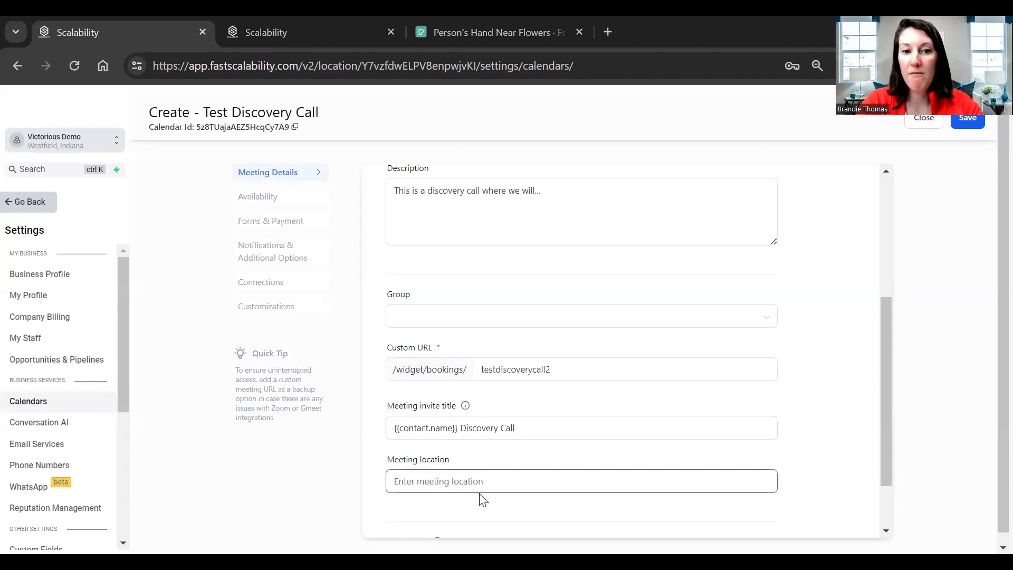
- Set Tuesday's start time to 10:00 AM in the calendar's availability settings
left_click(270, 199)
scroll(694, 343, "up", 2)
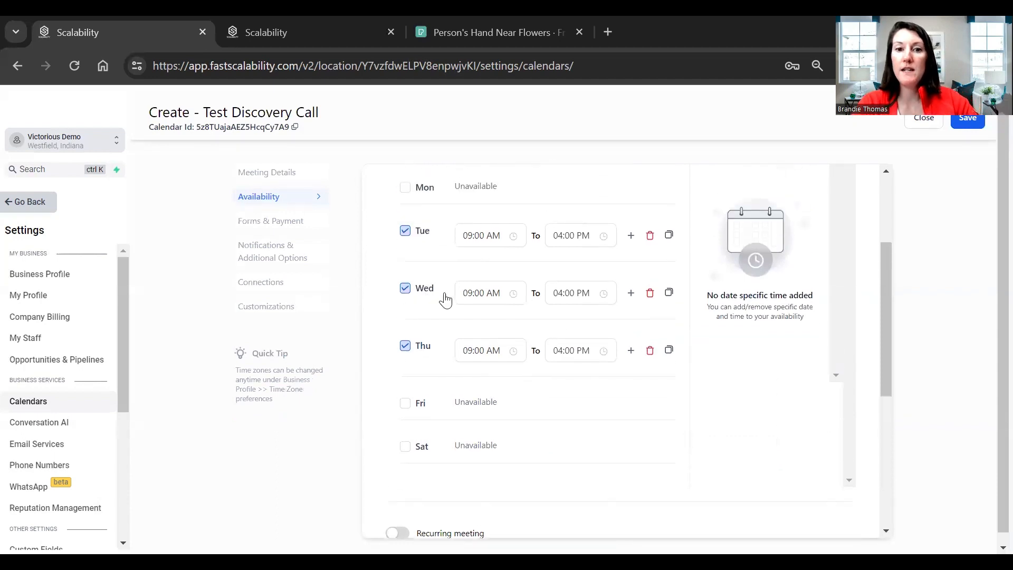
left_click(478, 236)
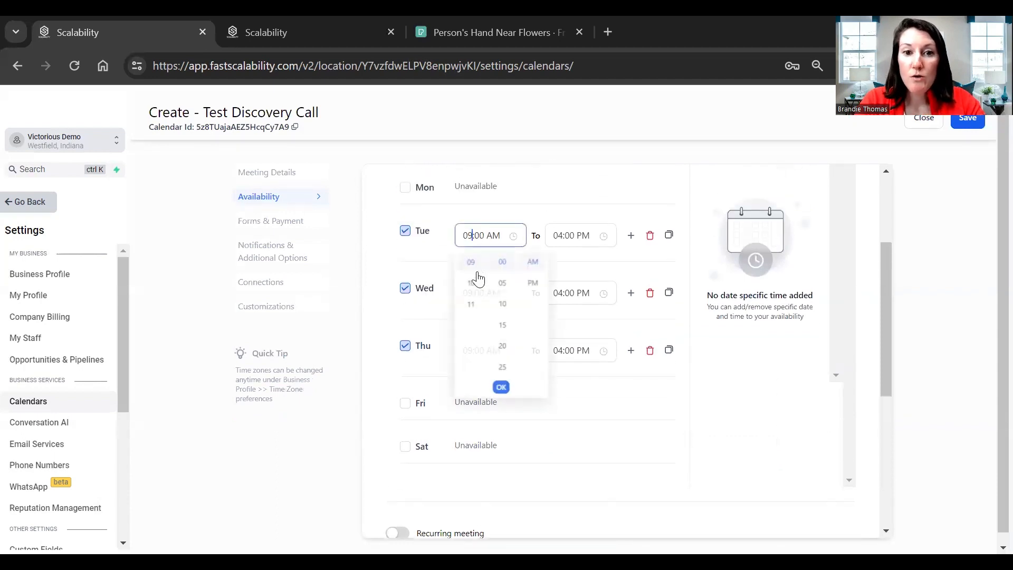
key("BackSpace")
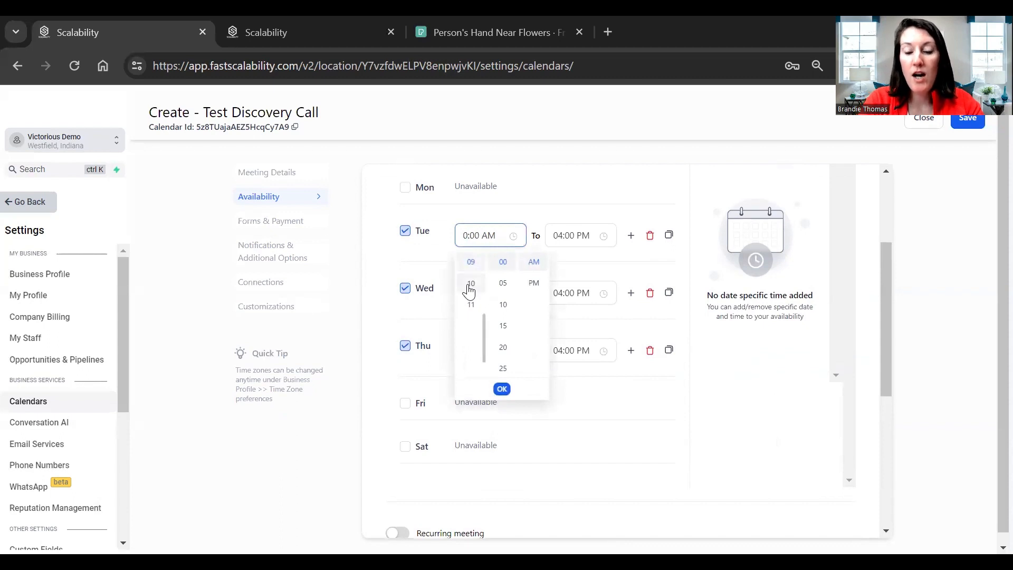
left_click(470, 286)
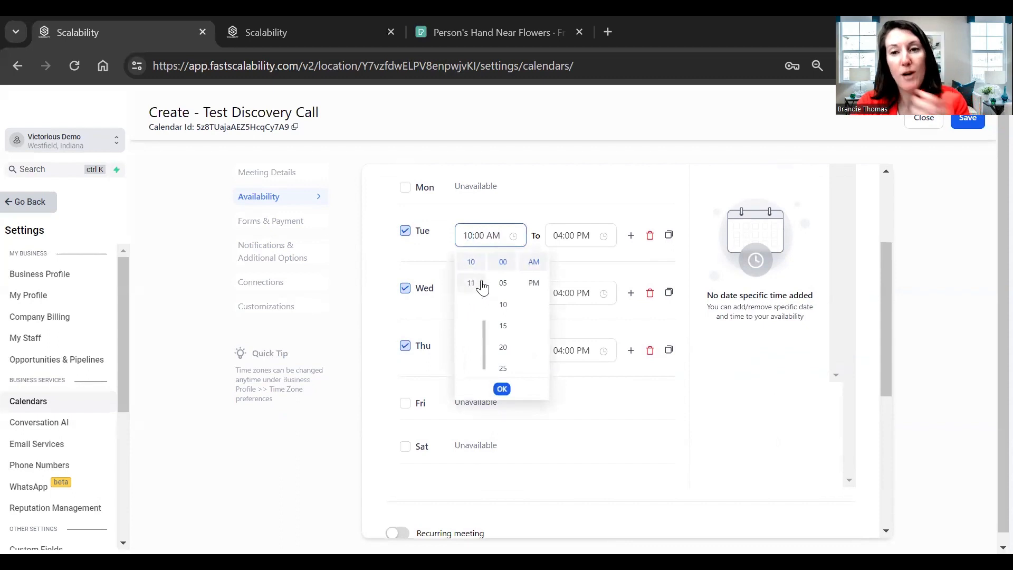
left_click(657, 278)
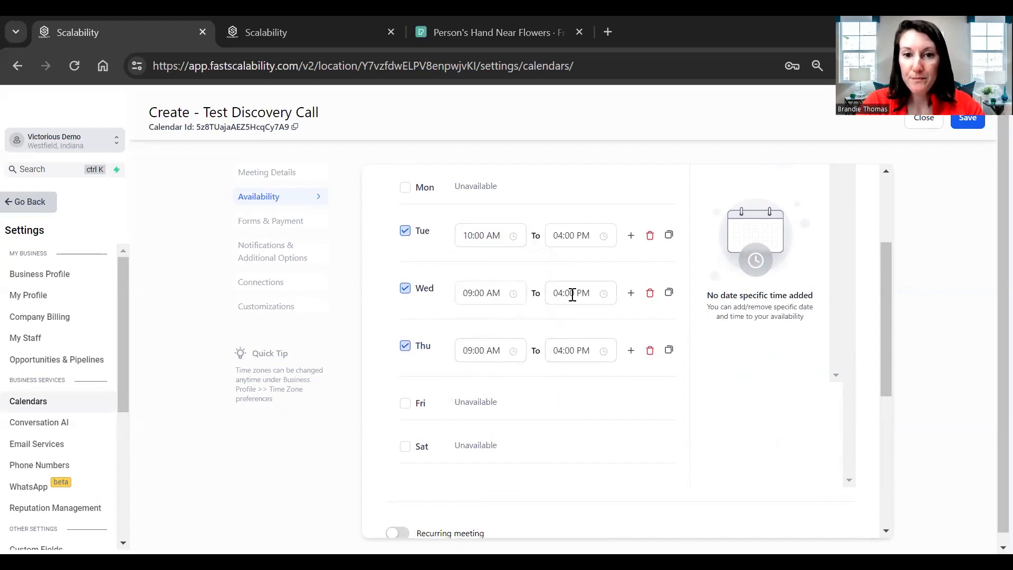
- Set the minimum scheduling notice to 1 hour in the availability settings
scroll(563, 390, "down", 5)
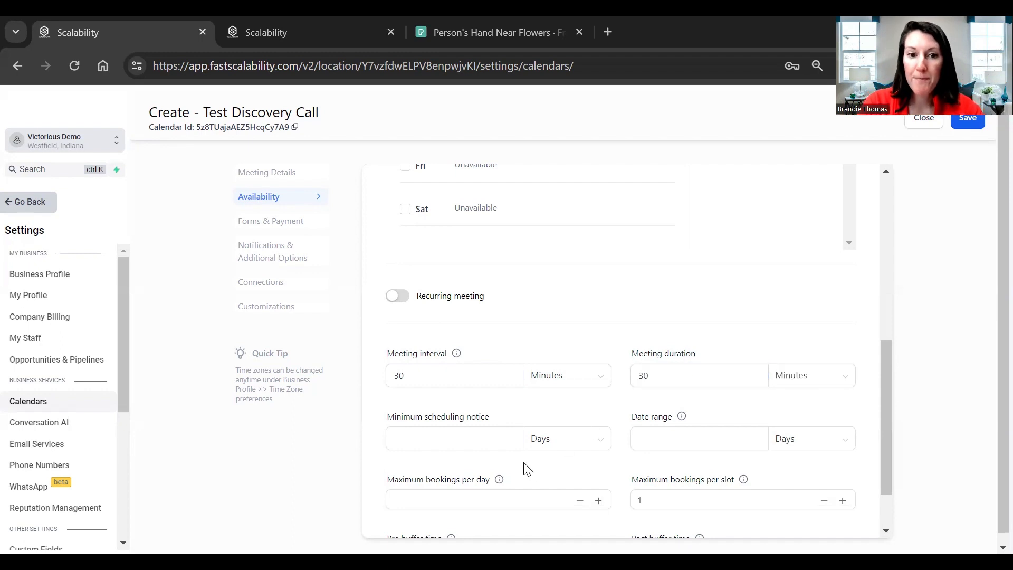
scroll(524, 463, "down", 2)
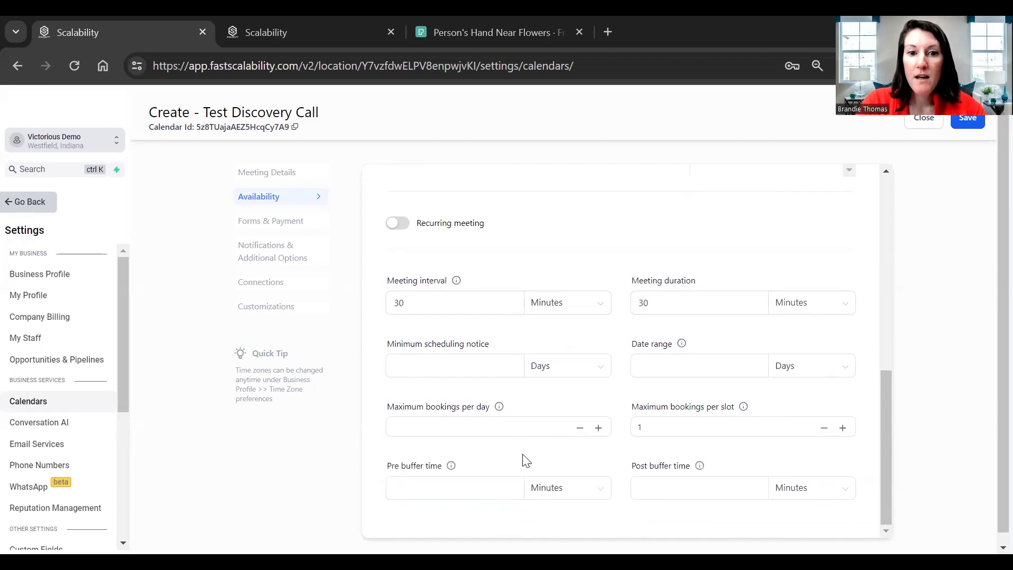
left_click(546, 375)
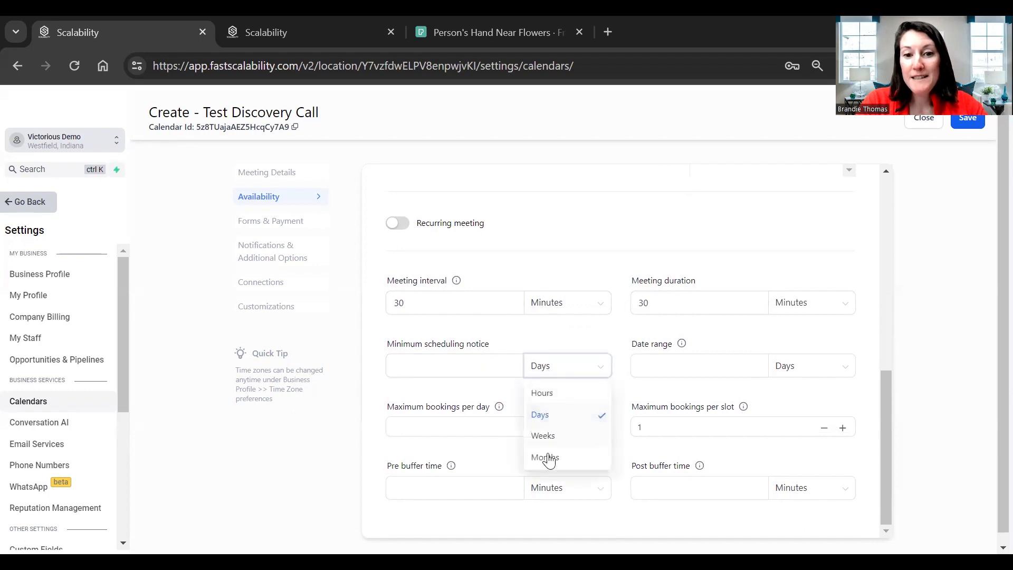
left_click(543, 394)
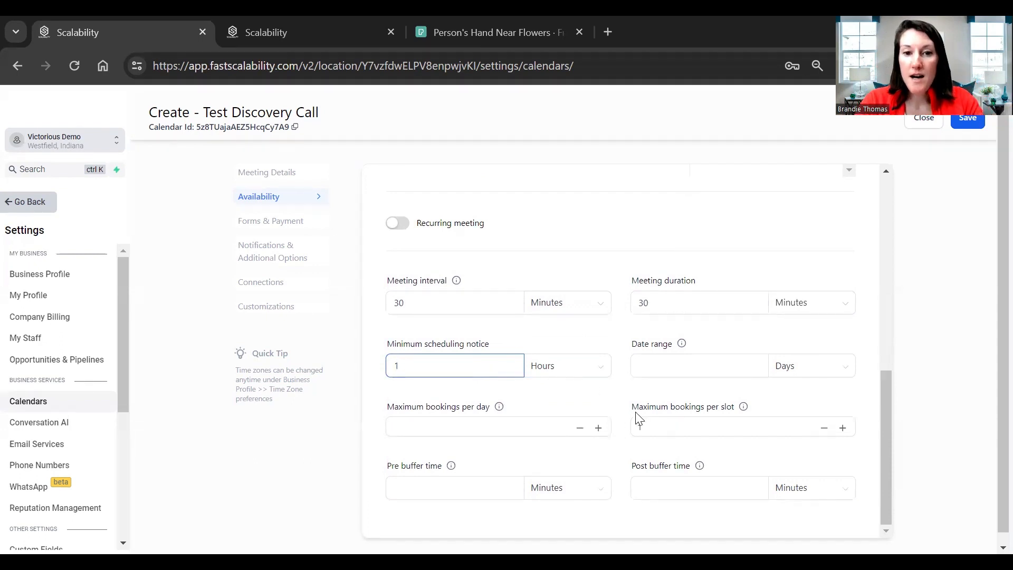
left_click(601, 415)
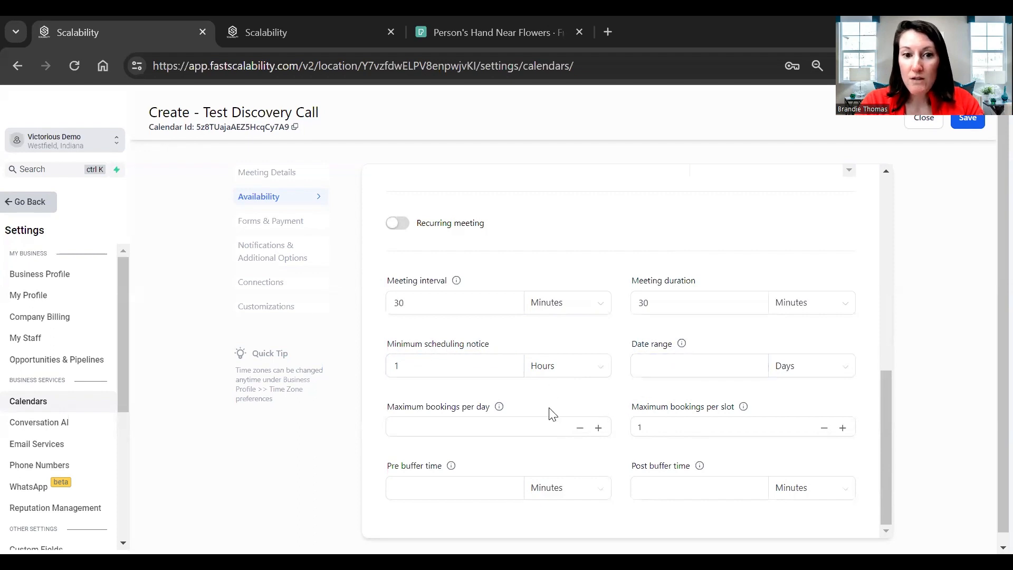
- Set the maximum bookings per day to 4 and the maximum bookings per slot to 99
scroll(549, 375, "down", 1)
scroll(528, 411, "up", 1)
left_click(511, 434)
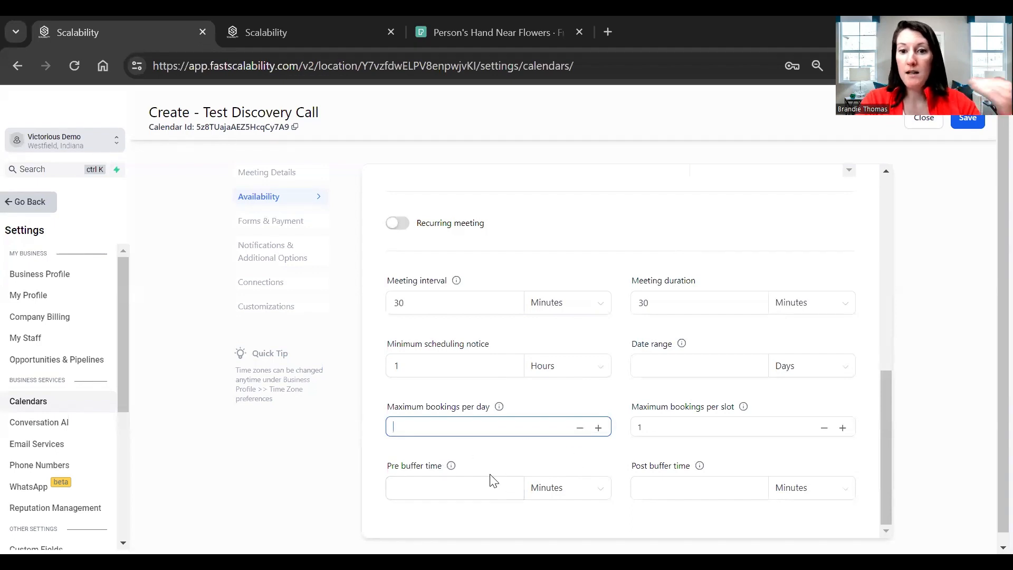
left_click(600, 427)
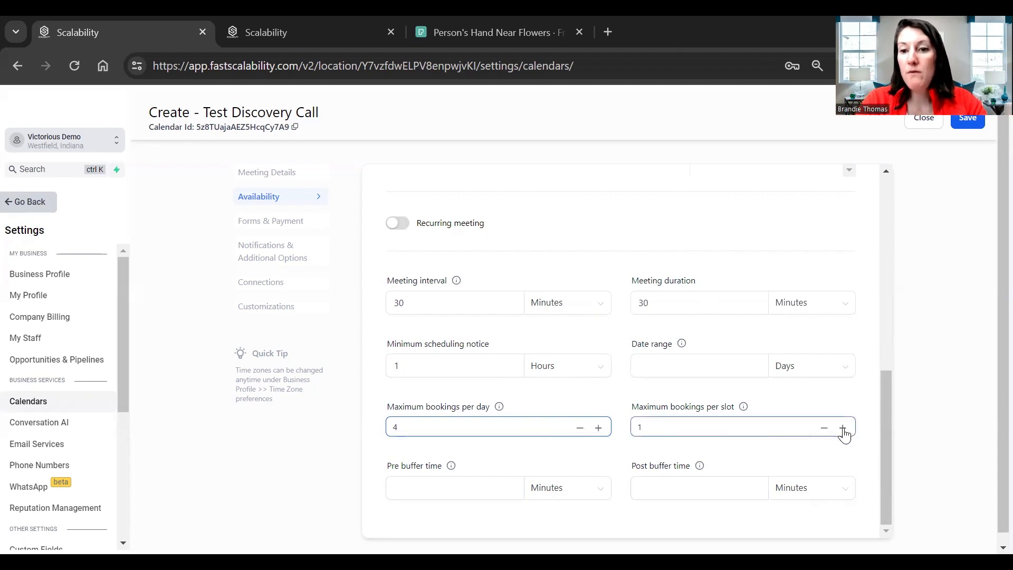
left_click(684, 427)
type("99")
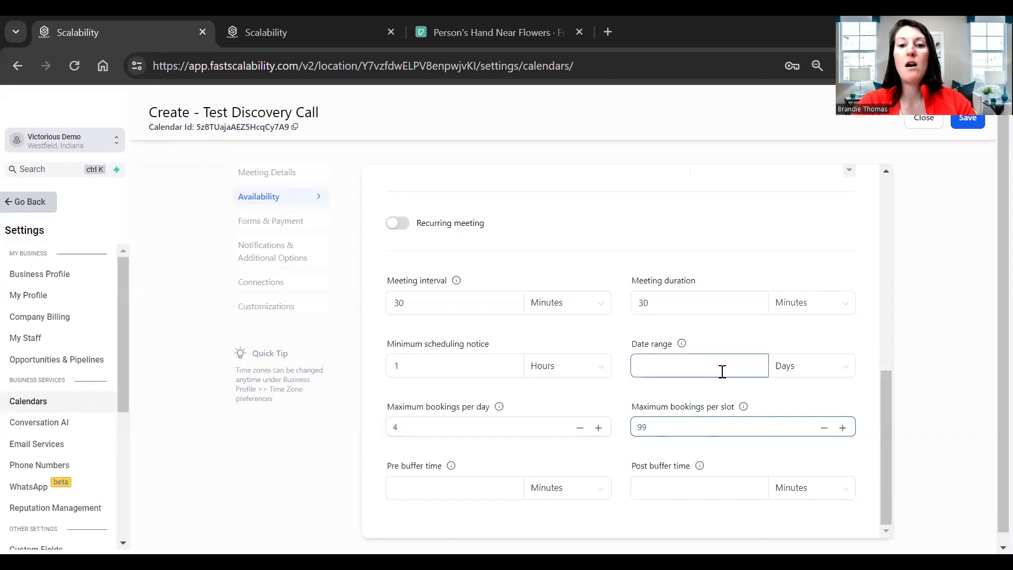
- Set the pre buffer time and post buffer time to 5 minutes each, and save the calendar
left_click(484, 485)
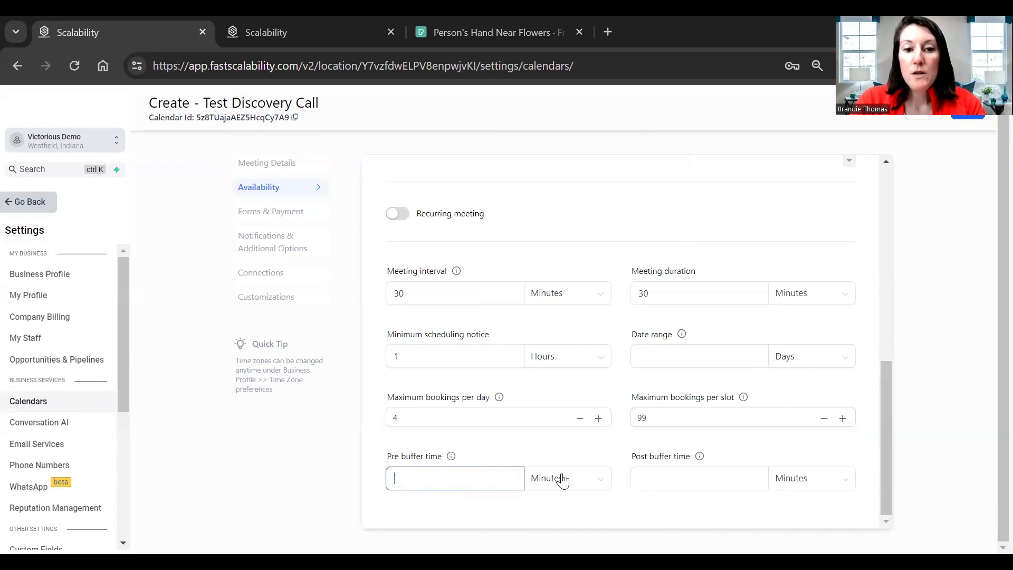
type("5")
left_click(720, 481)
type("5")
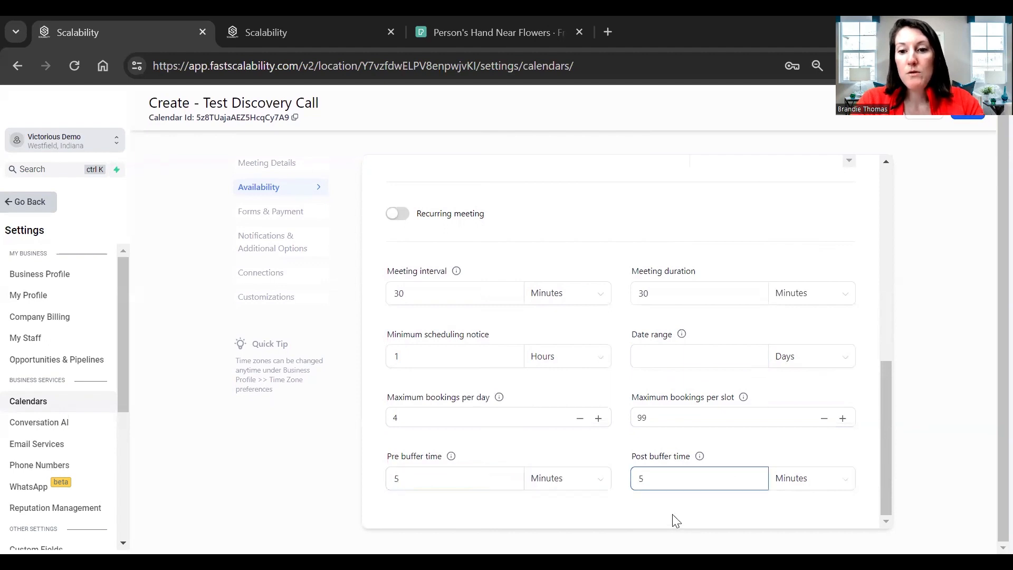
scroll(533, 494, "up", 1)
scroll(555, 492, "down", 1)
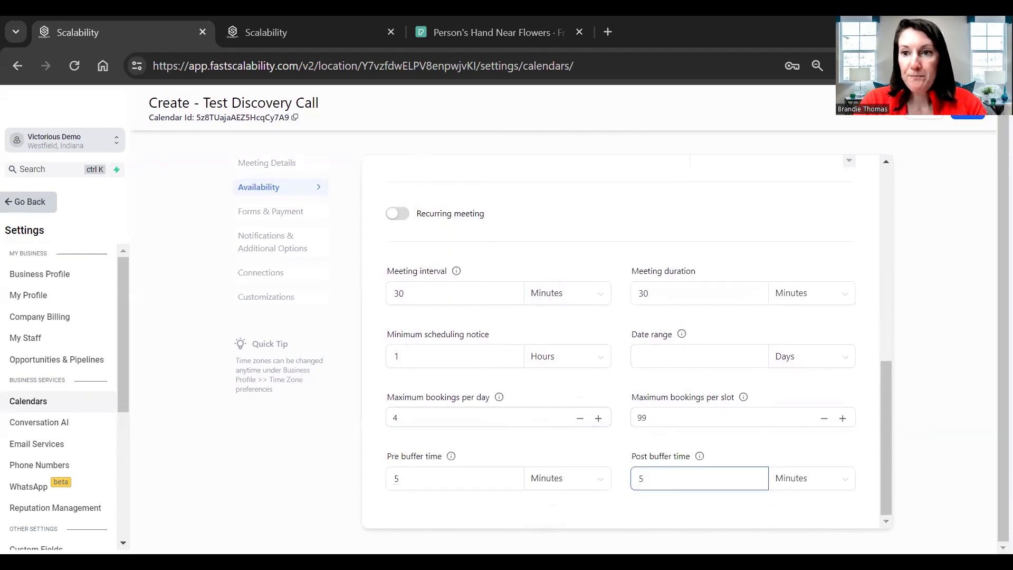
left_click(973, 121)
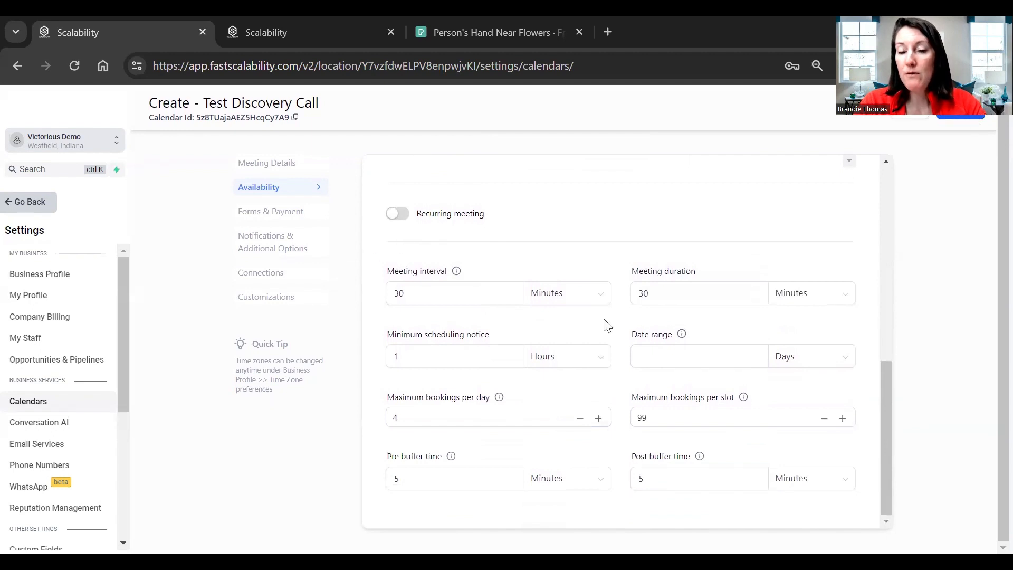
- Examine the form selection, consent checkbox text, confirmation page and thank you message in the Forms & Payment settings
left_click(938, 122)
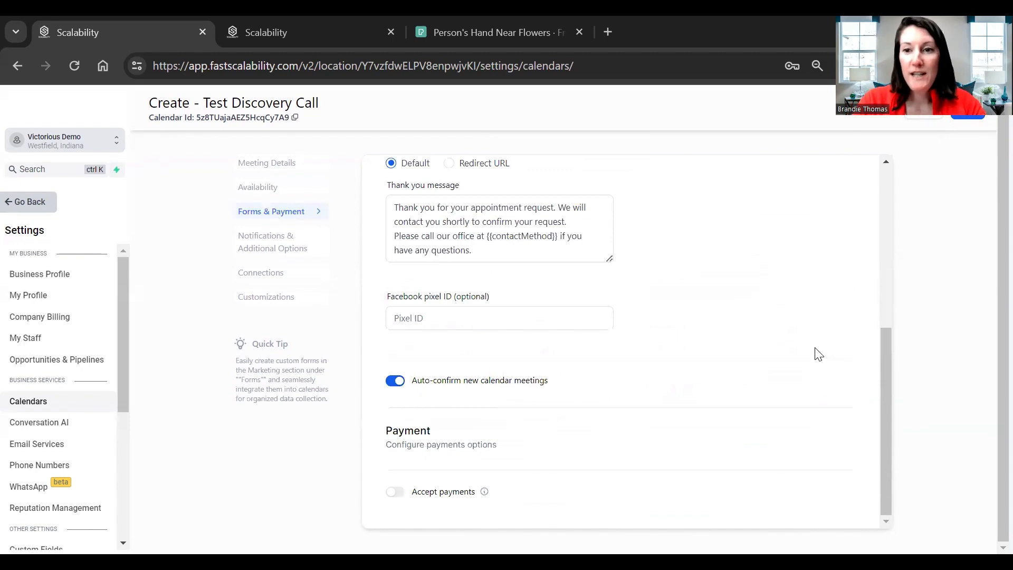
left_click_drag(891, 383, 927, 168)
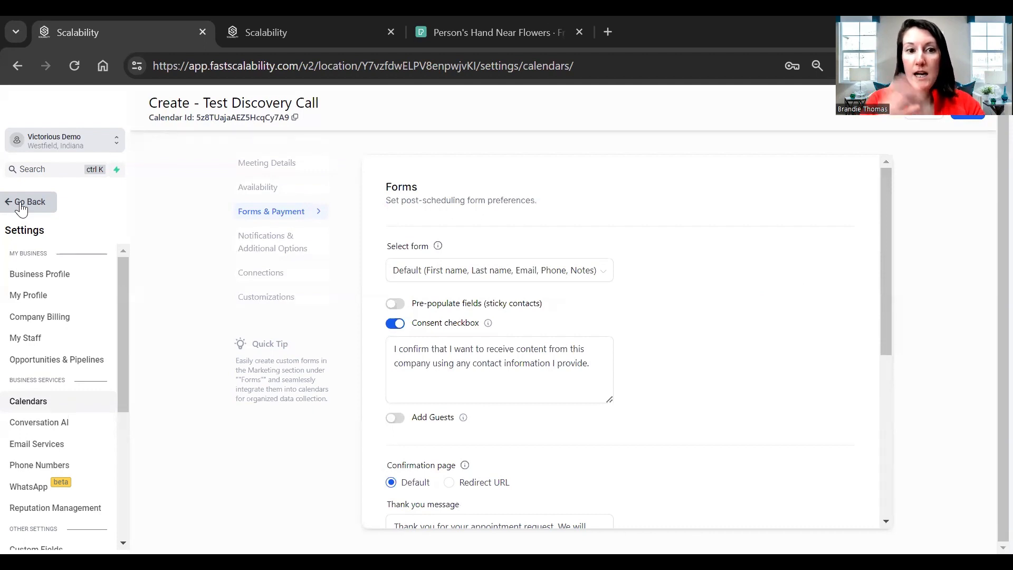
left_click(594, 278)
left_click(667, 348)
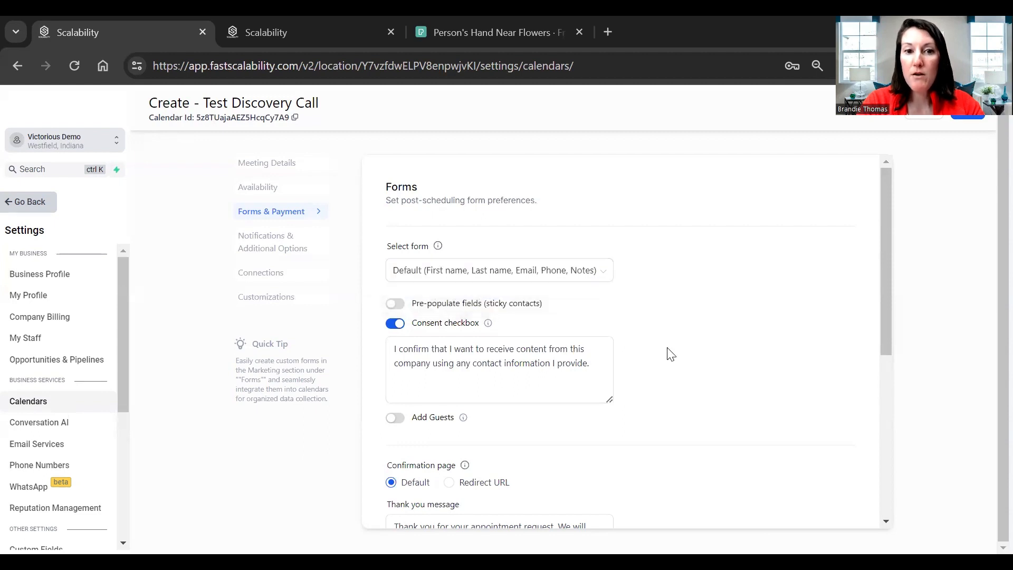
scroll(490, 400, "down", 3)
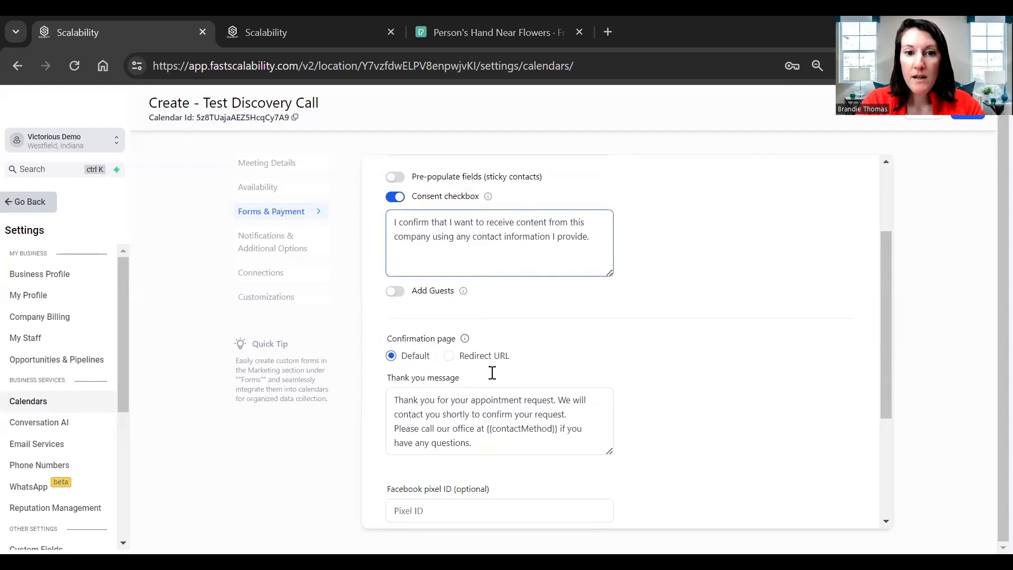
scroll(499, 233, "up", 1)
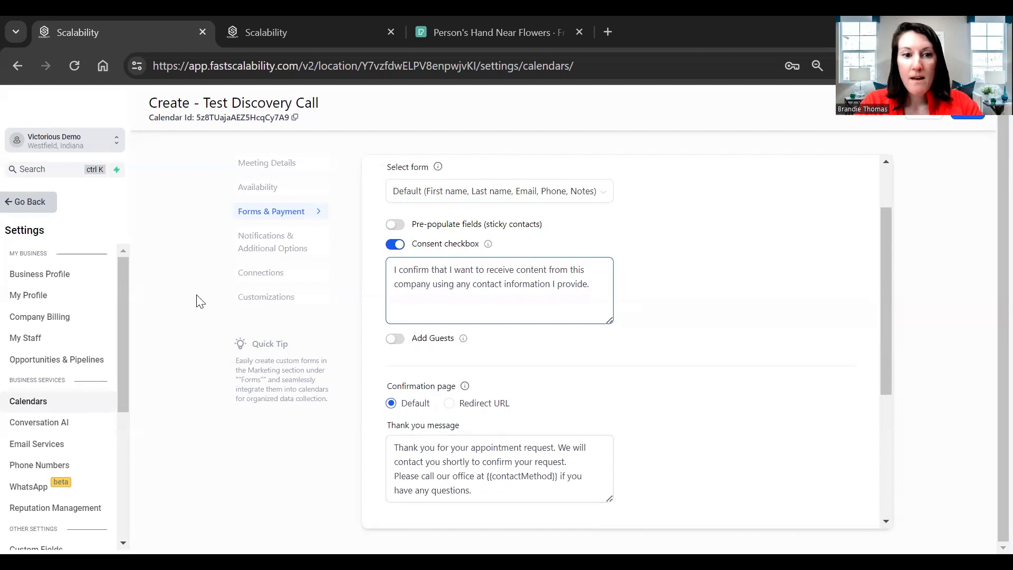
- Examine the notification type, recipients, and cancellation and reschedule options in the Notifications & Additional Options settings
left_click(267, 247)
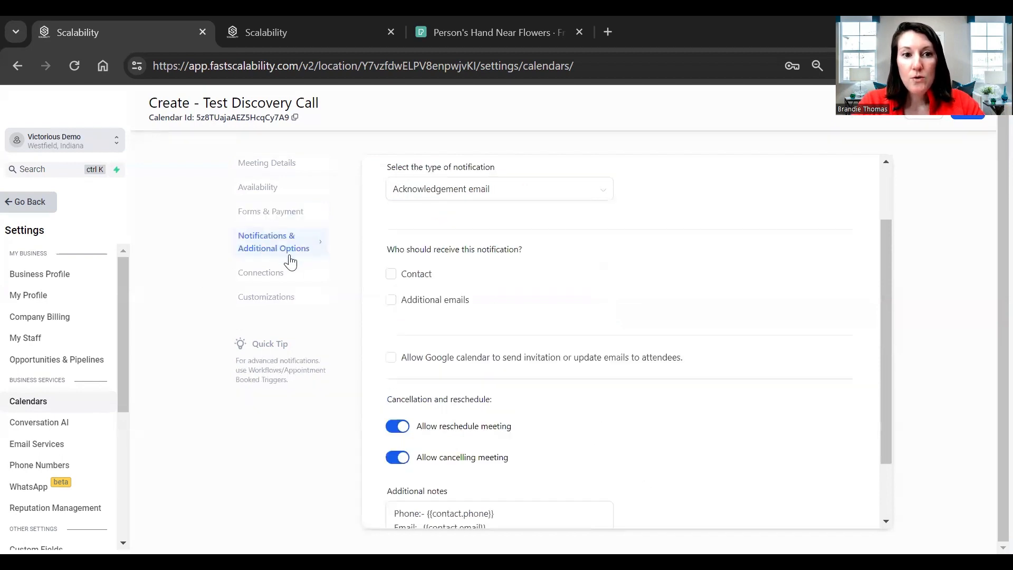
scroll(531, 269, "up", 1)
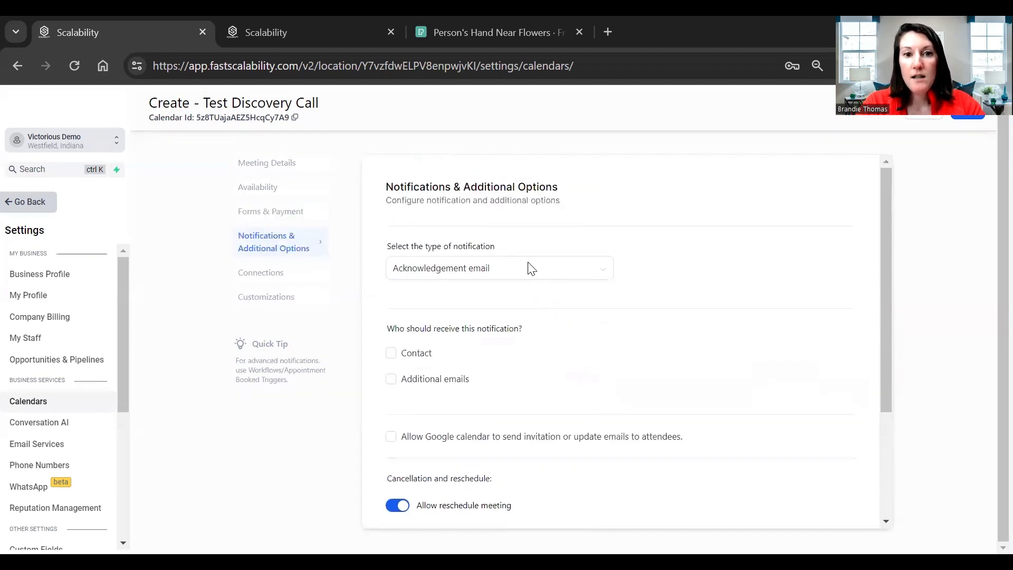
left_click(519, 275)
left_click(519, 274)
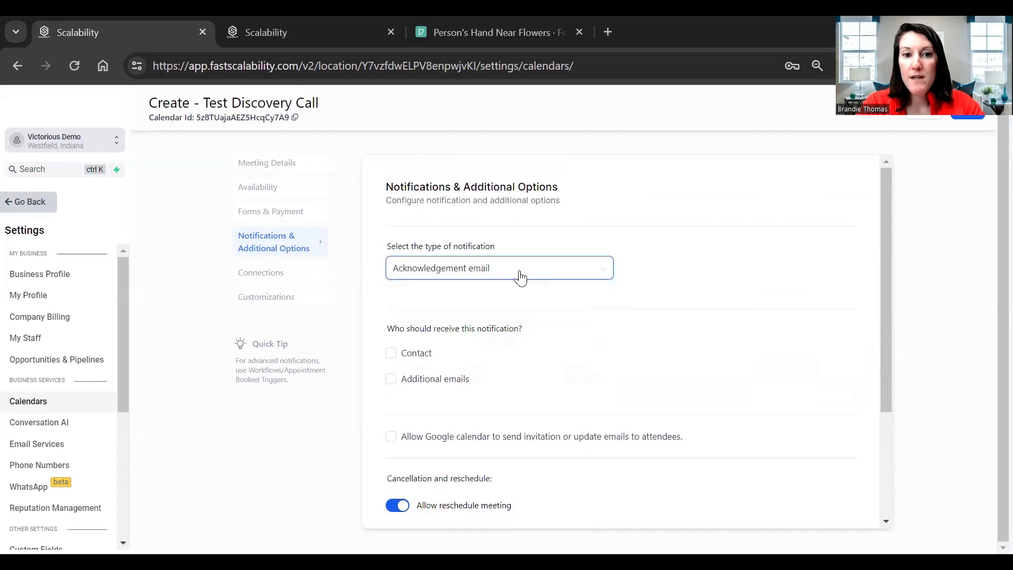
scroll(533, 312, "down", 1)
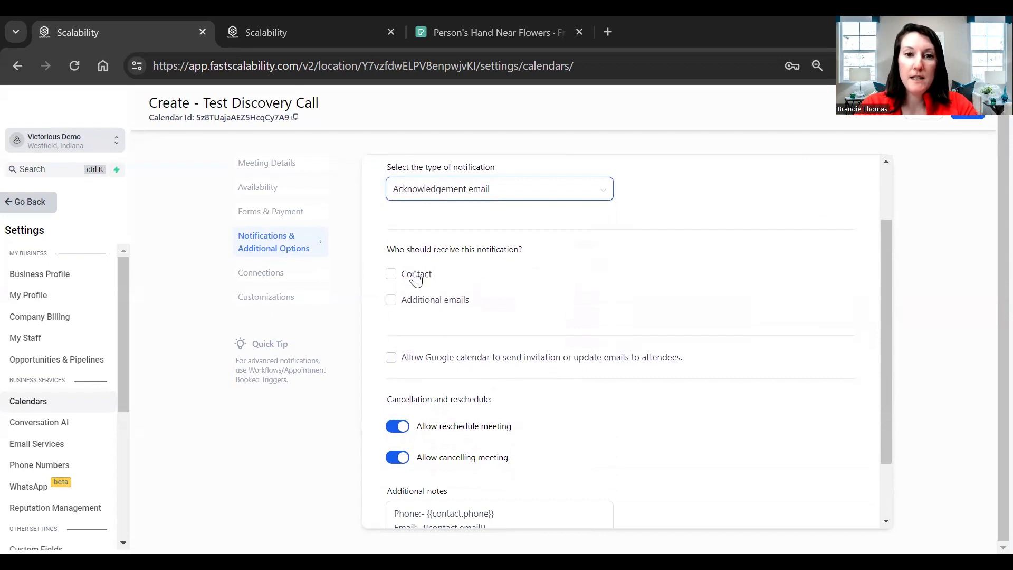
scroll(496, 383, "down", 2)
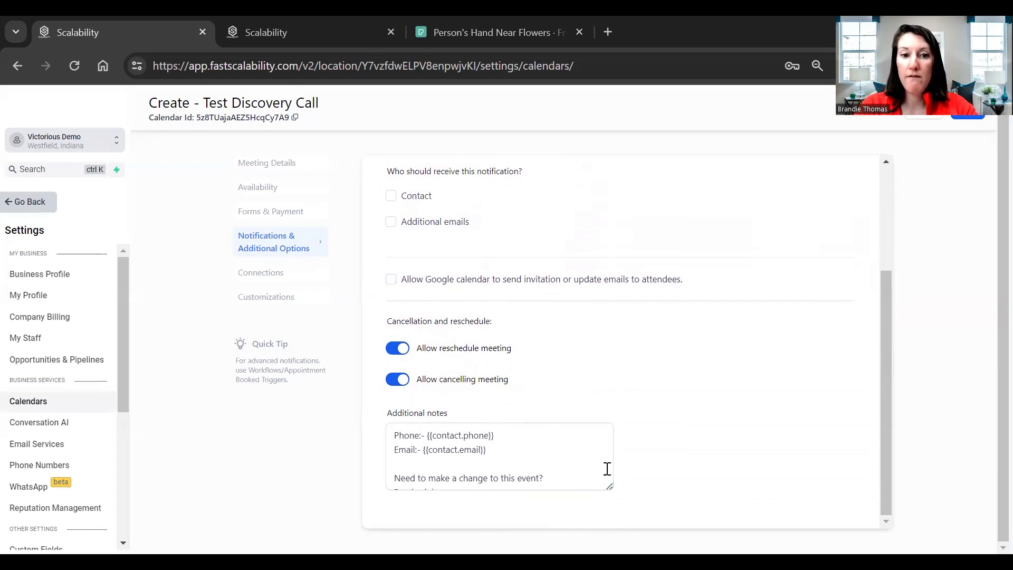
- Enlarge the Additional notes box to read its full text with the contact, reschedule and cancellation placeholders
left_click(605, 484)
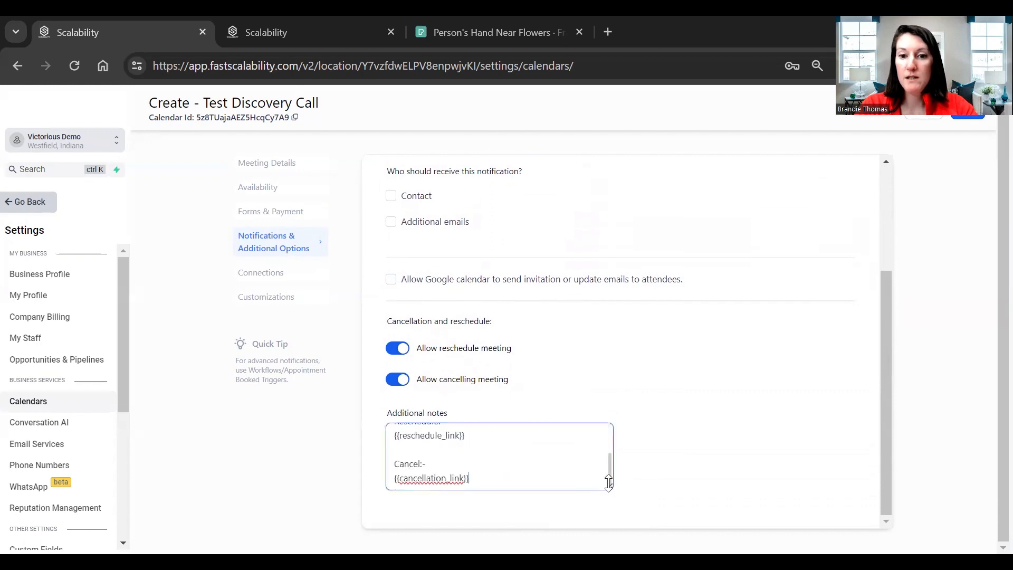
left_click_drag(611, 484, 612, 554)
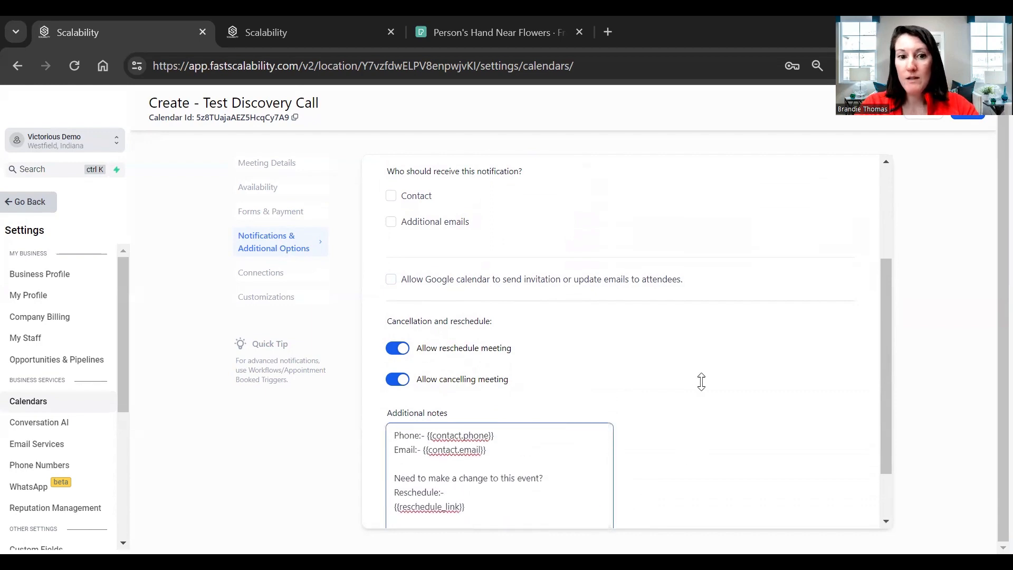
scroll(700, 382, "up", 3)
scroll(692, 384, "down", 4)
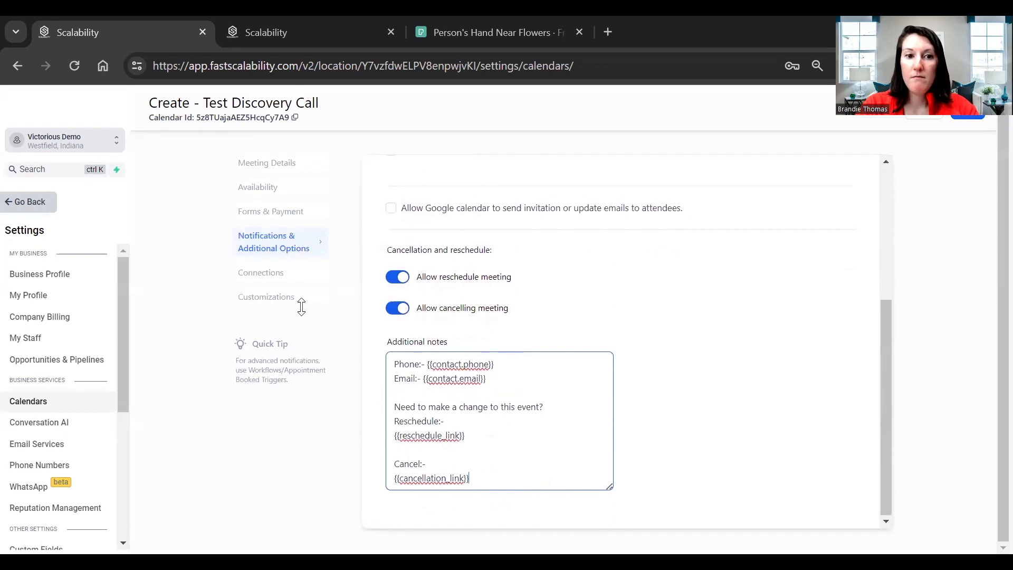
- Check which external calendars can be linked in the calendar's Connections settings
left_click(262, 281)
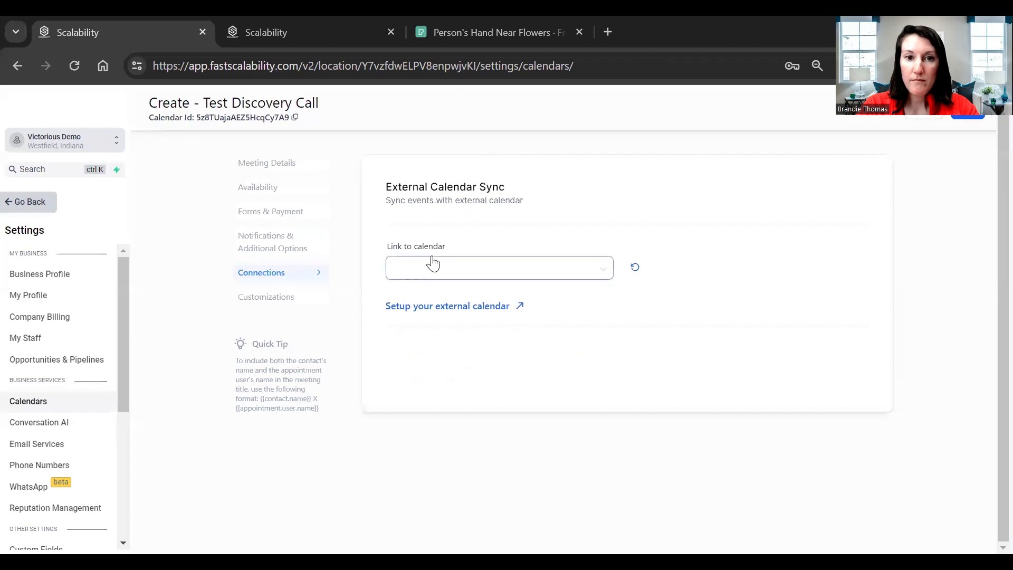
left_click(595, 276)
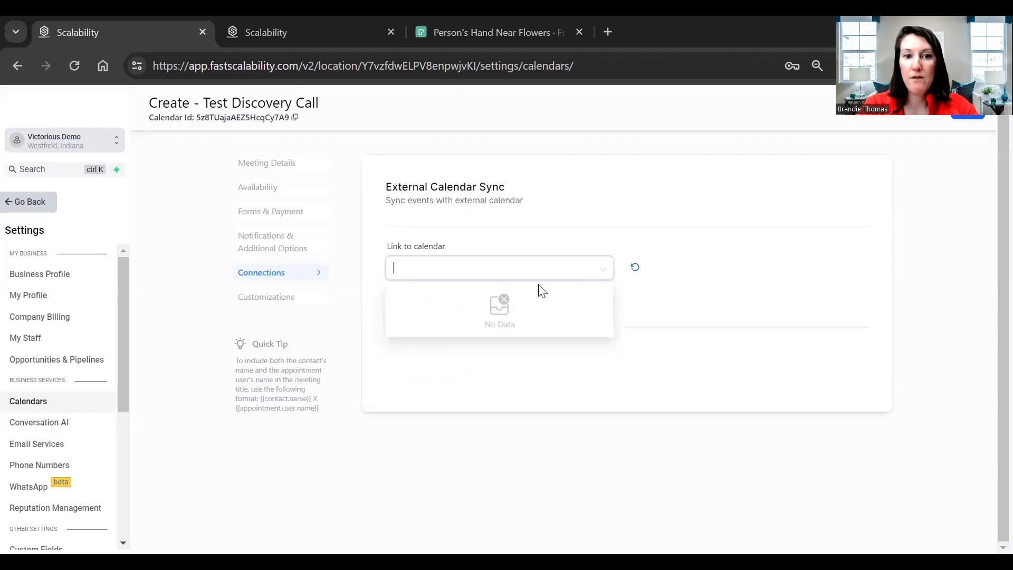
- Try the Classic calendar widget style in the Customizations settings and return the style to Neo
left_click(713, 378)
scroll(432, 303, "up", 1)
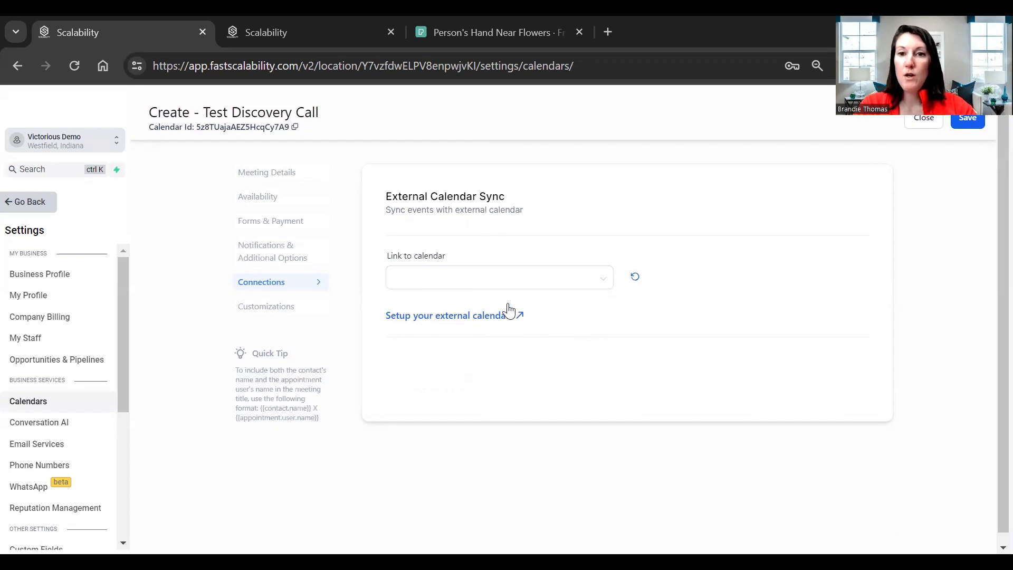
left_click(256, 309)
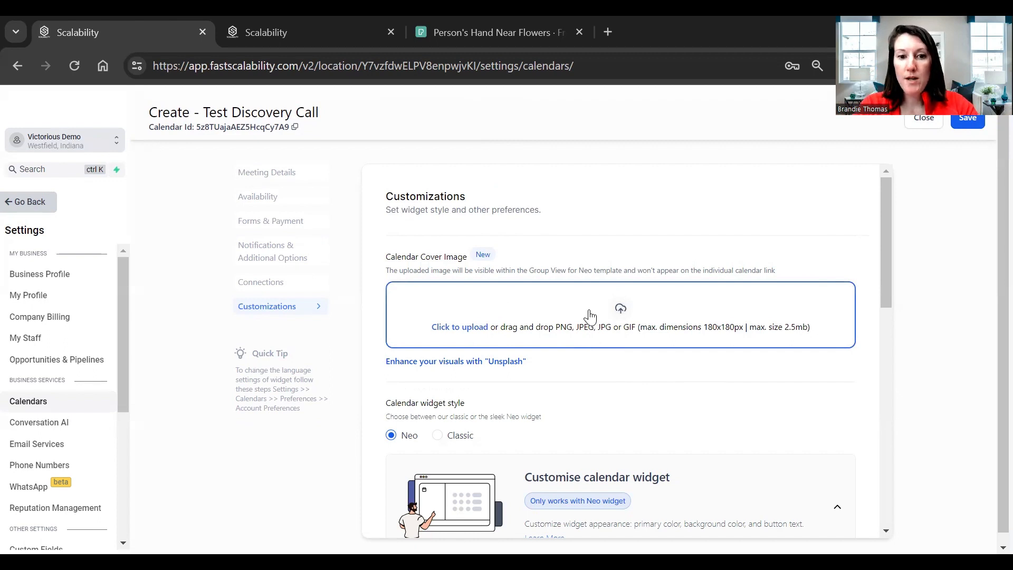
scroll(591, 338, "down", 3)
left_click(449, 286)
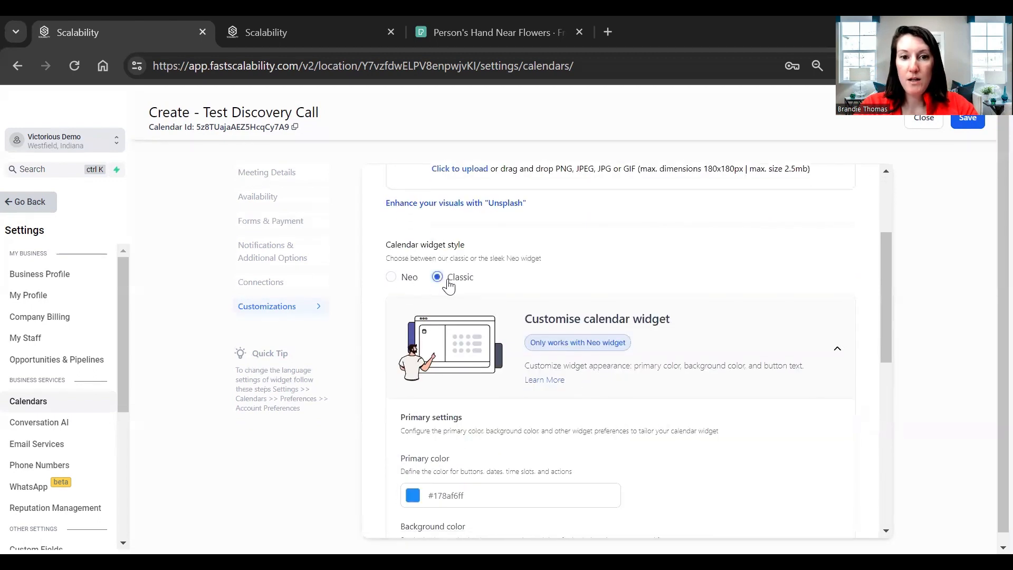
left_click(391, 277)
scroll(644, 320, "up", 2)
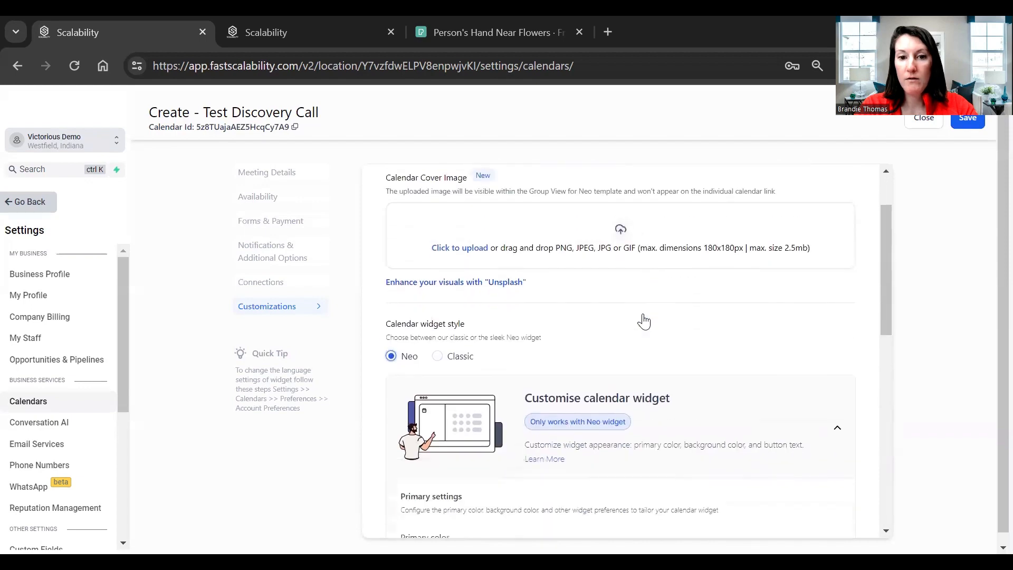
- Examine the primary color, background color, button text and calendar title, description and details options for the Neo widget
scroll(644, 319, "down", 3)
scroll(643, 319, "down", 2)
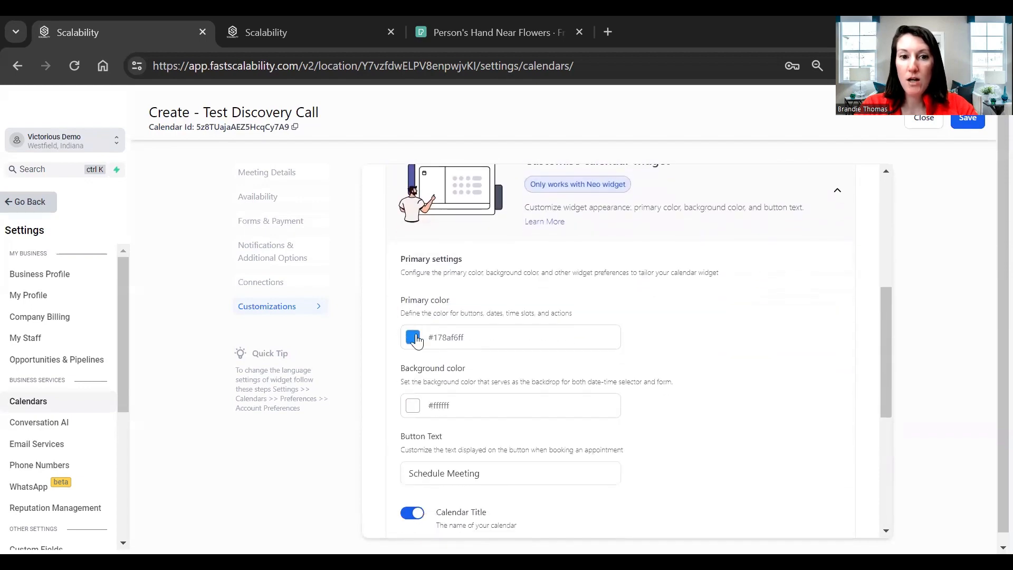
left_click(412, 337)
left_click(629, 410)
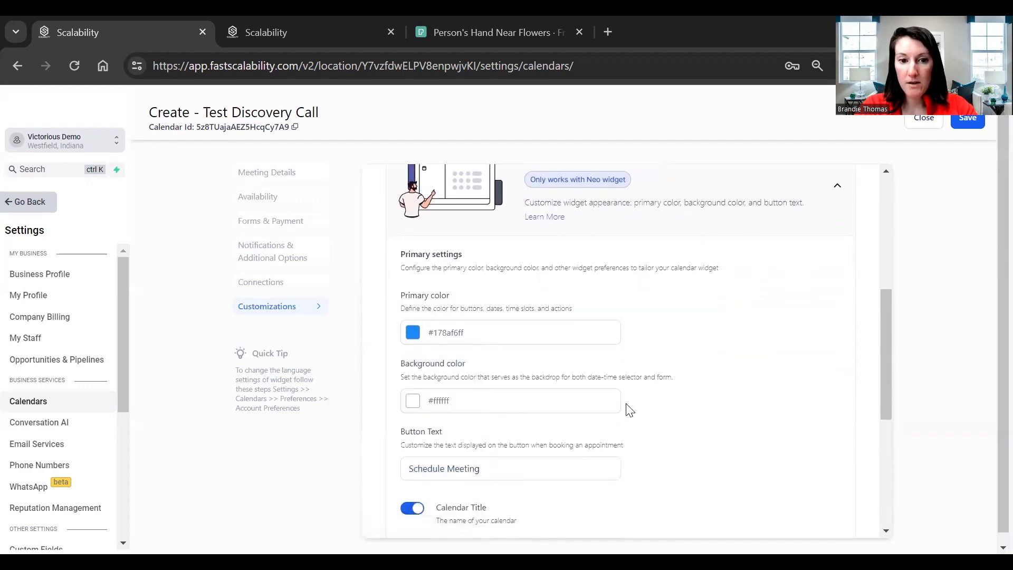
scroll(626, 409, "down", 3)
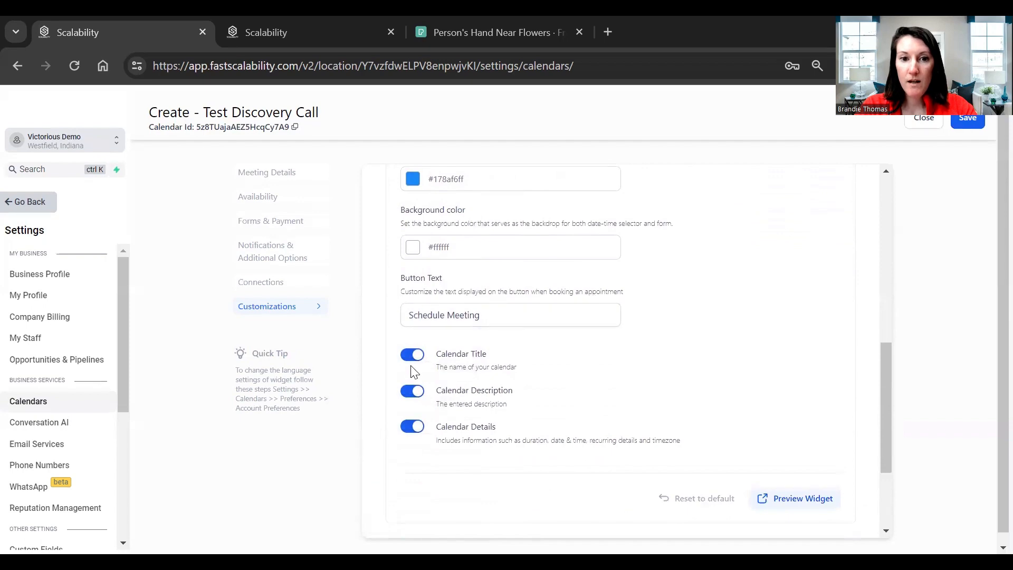
scroll(777, 497, "up", 5)
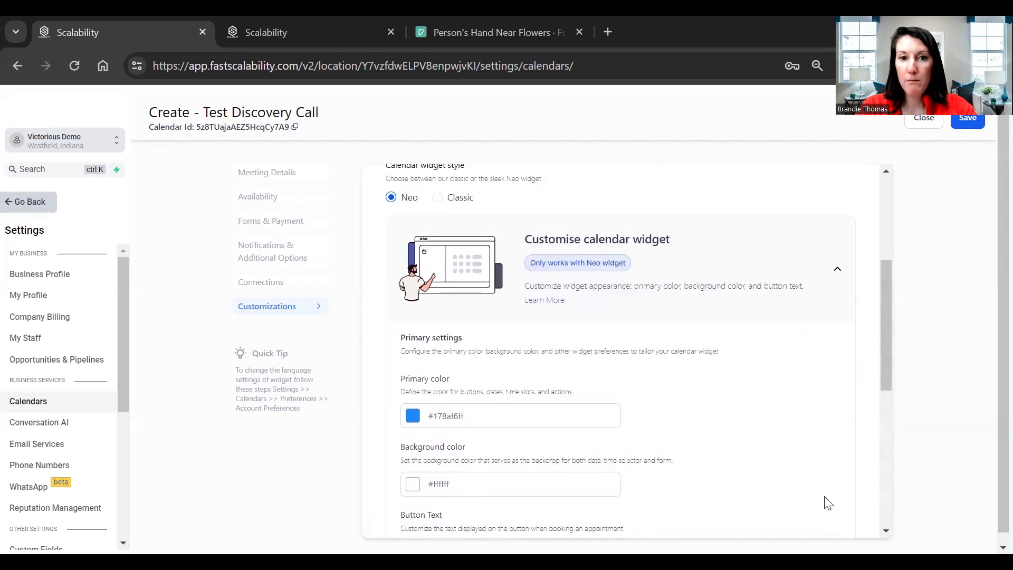
- Preview the Test Discovery Call booking widget and return to the calendar settings
scroll(827, 502, "down", 1)
scroll(825, 499, "down", 4)
left_click(809, 502)
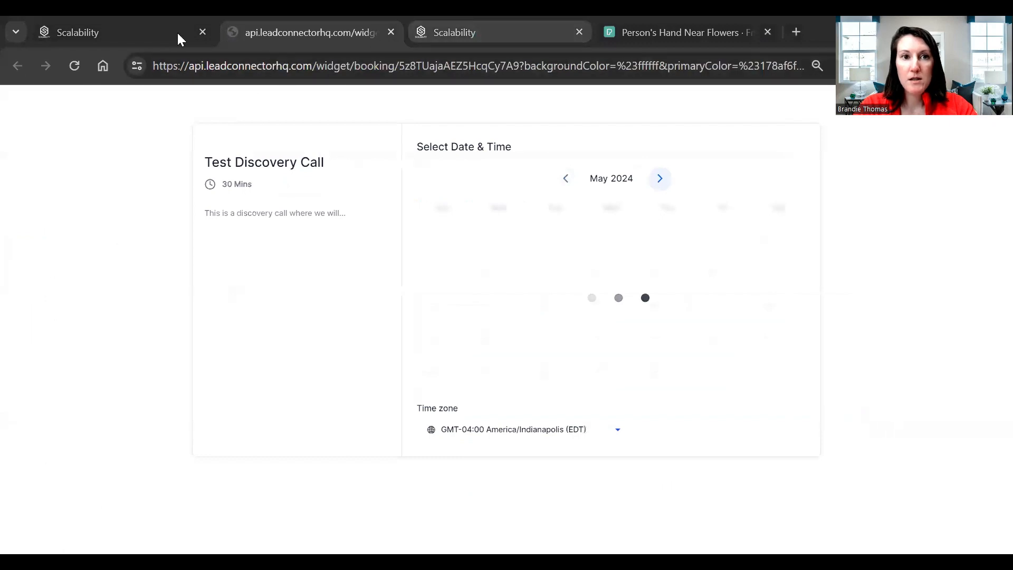
left_click(122, 35)
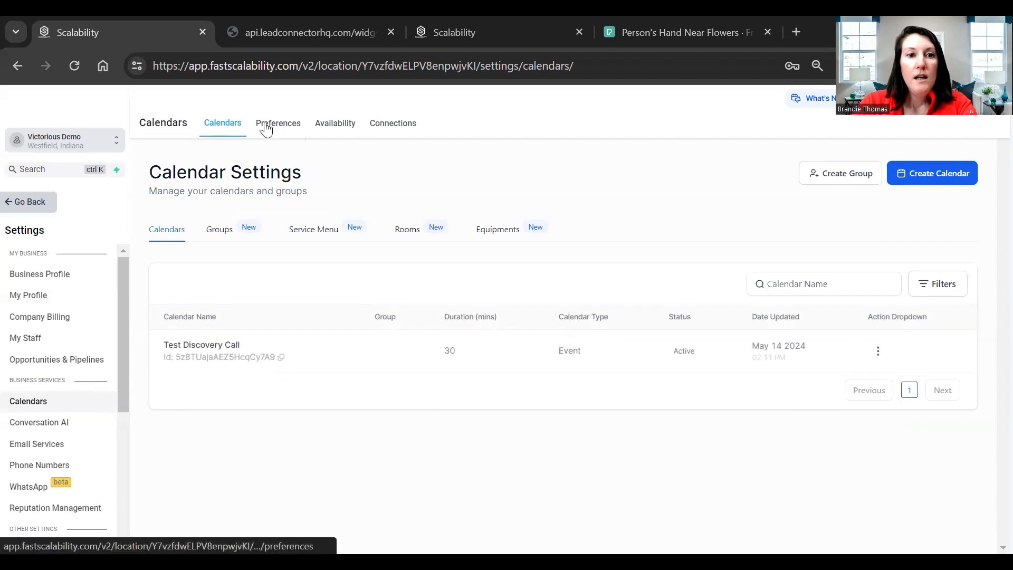
- Choose Phone as the meeting location in the user's own calendar preferences and recheck the available location options
left_click(264, 129)
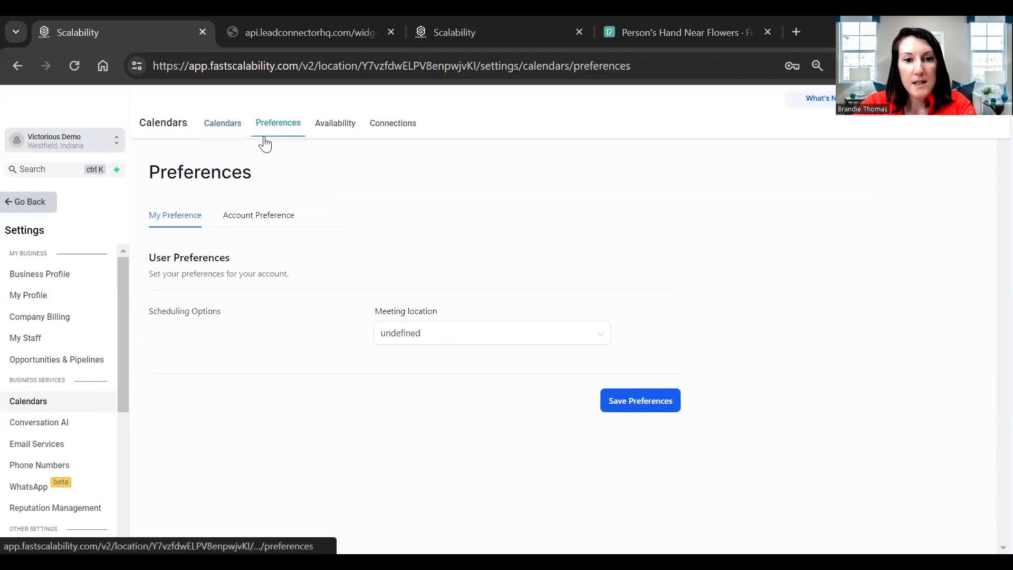
left_click(509, 340)
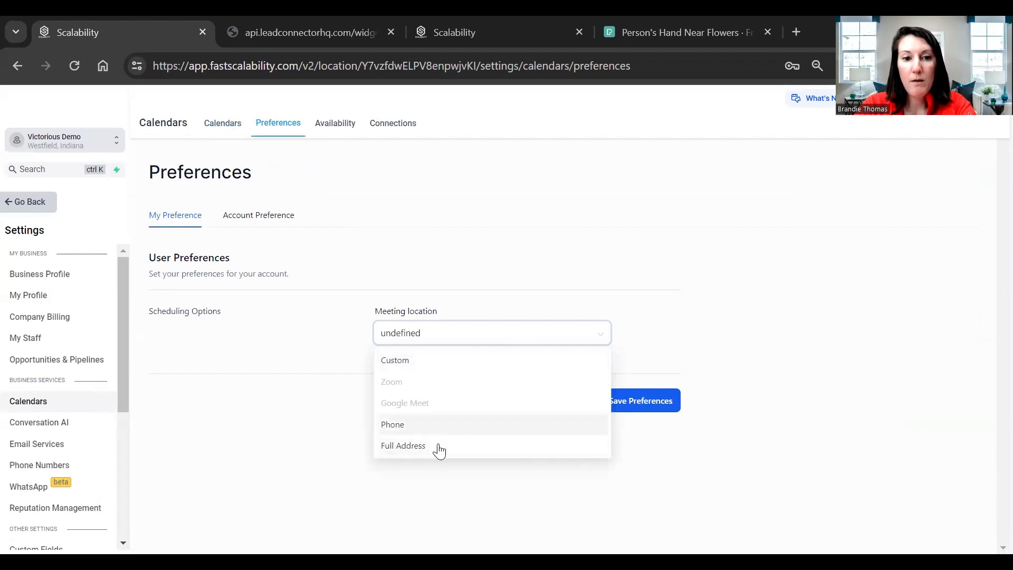
left_click(390, 426)
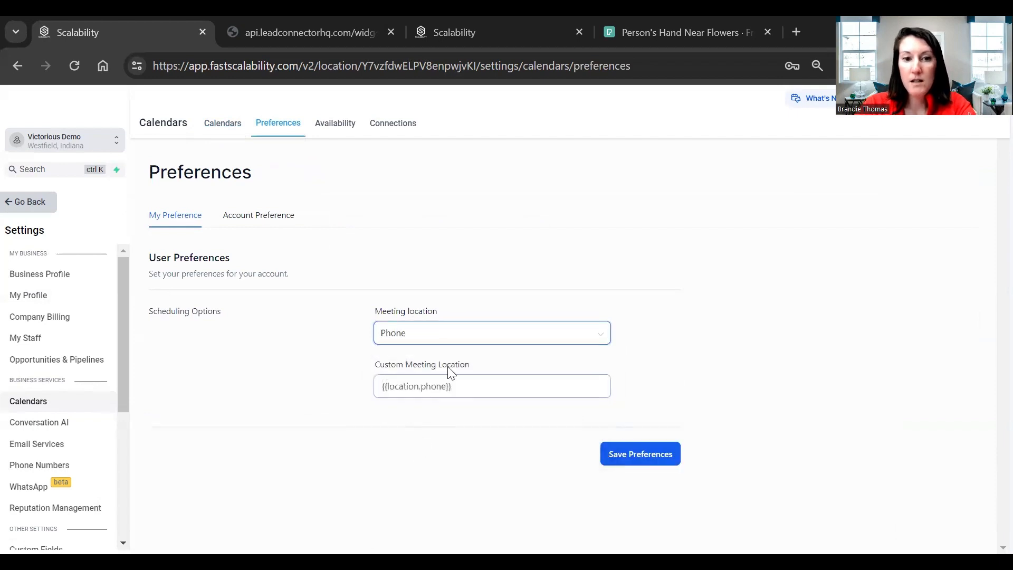
left_click(434, 338)
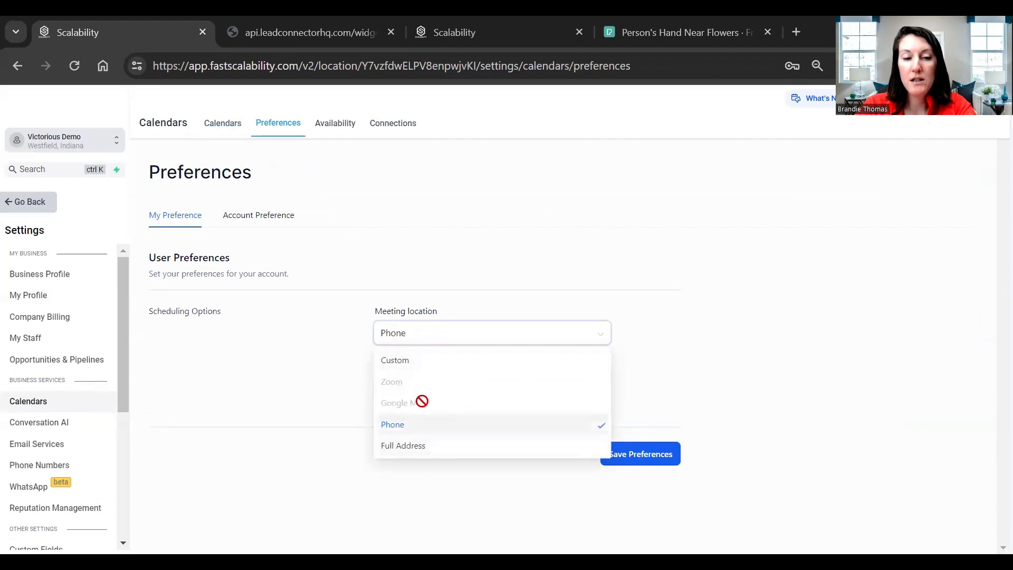
- Set the in-app week to start on Monday in the account preferences
left_click(270, 217)
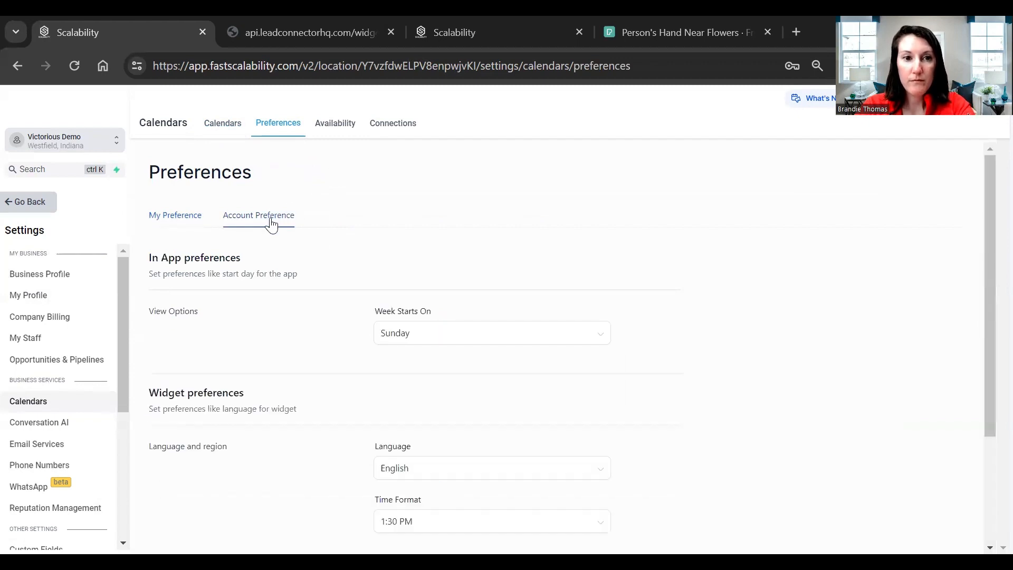
scroll(508, 380, "down", 3)
scroll(463, 357, "up", 2)
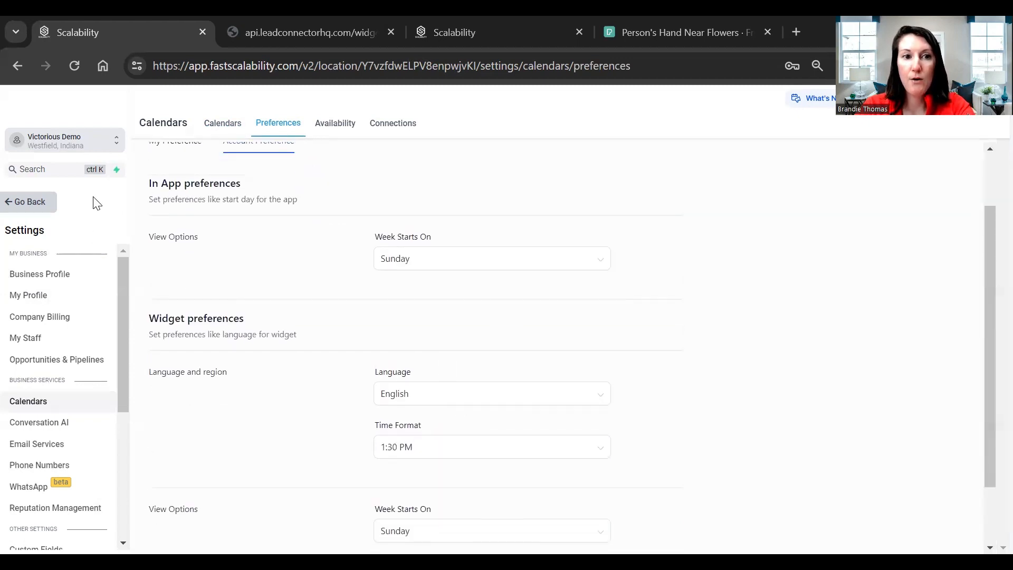
left_click(427, 267)
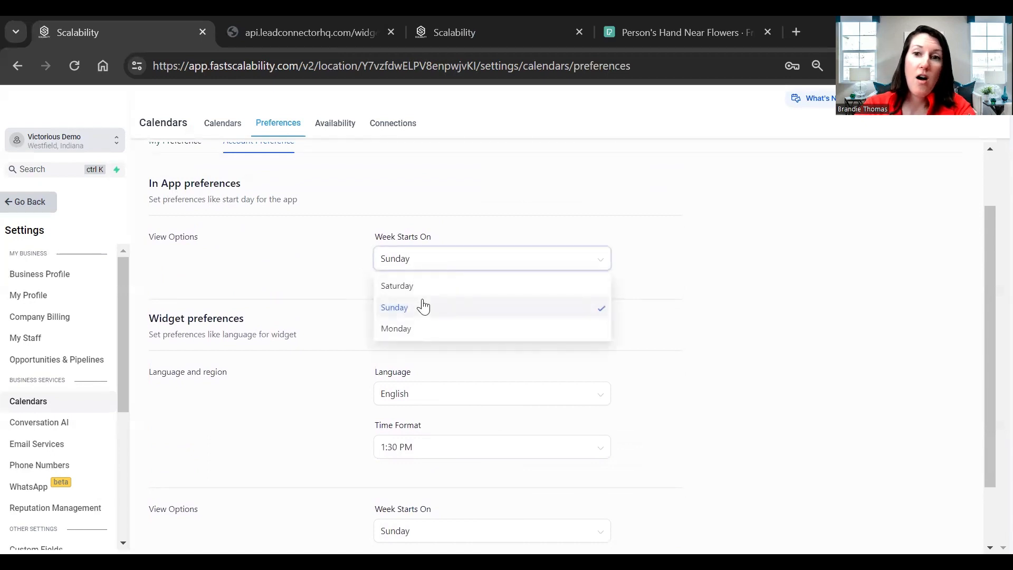
left_click(416, 332)
scroll(646, 335, "down", 2)
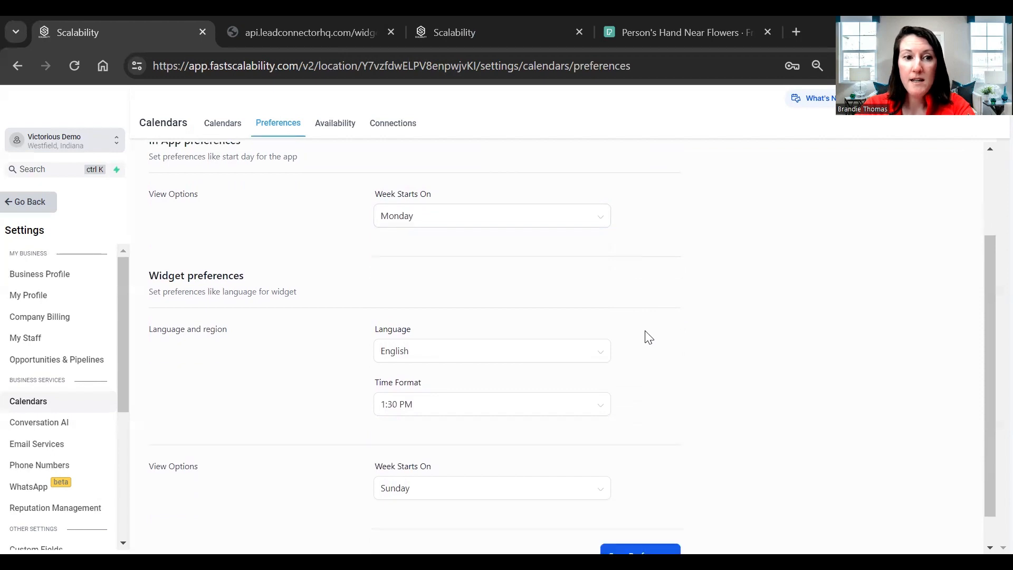
- Check the Time Format choices and the remaining widget preferences for the account
left_click(421, 378)
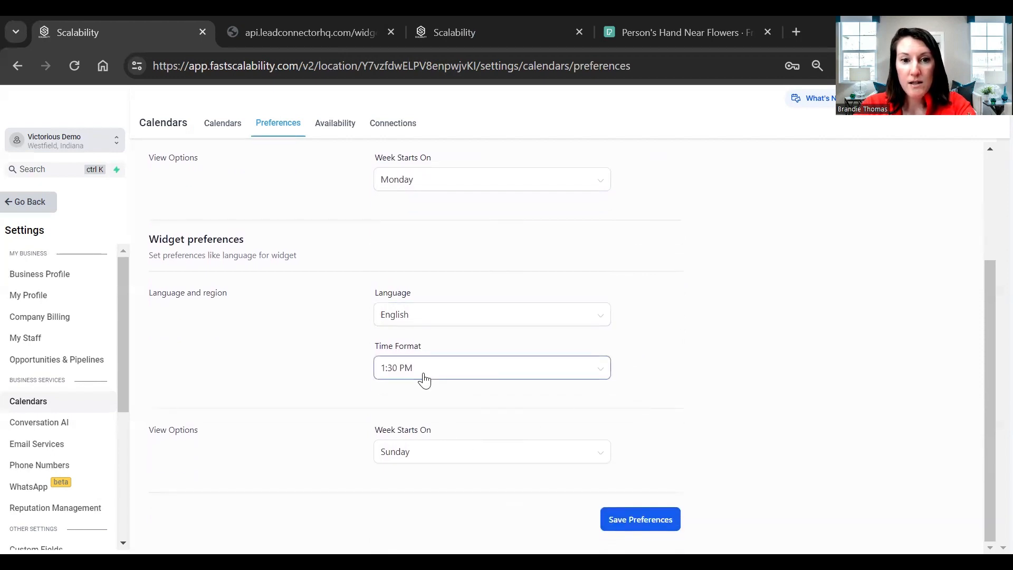
left_click(423, 378)
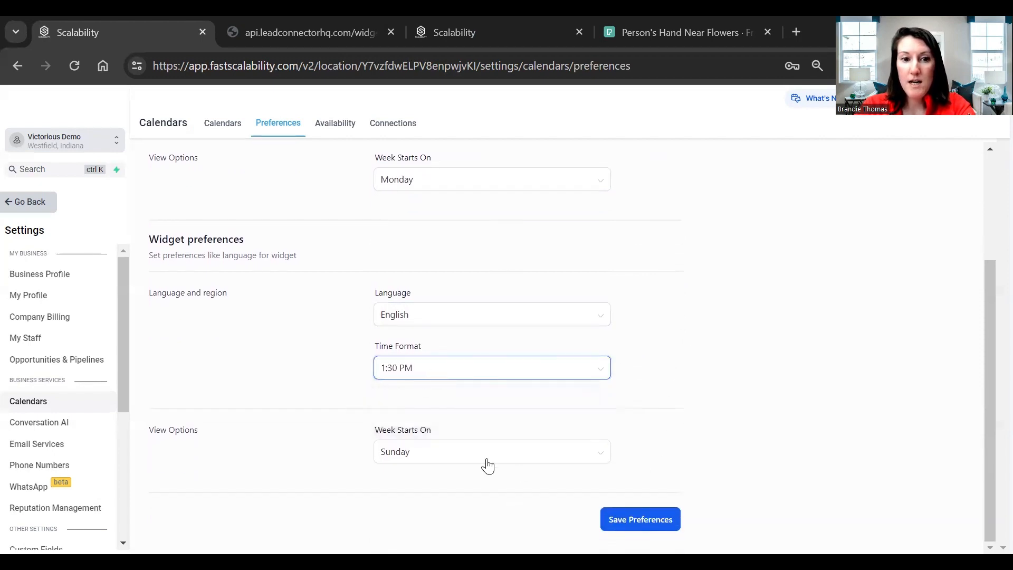
scroll(403, 174, "up", 1)
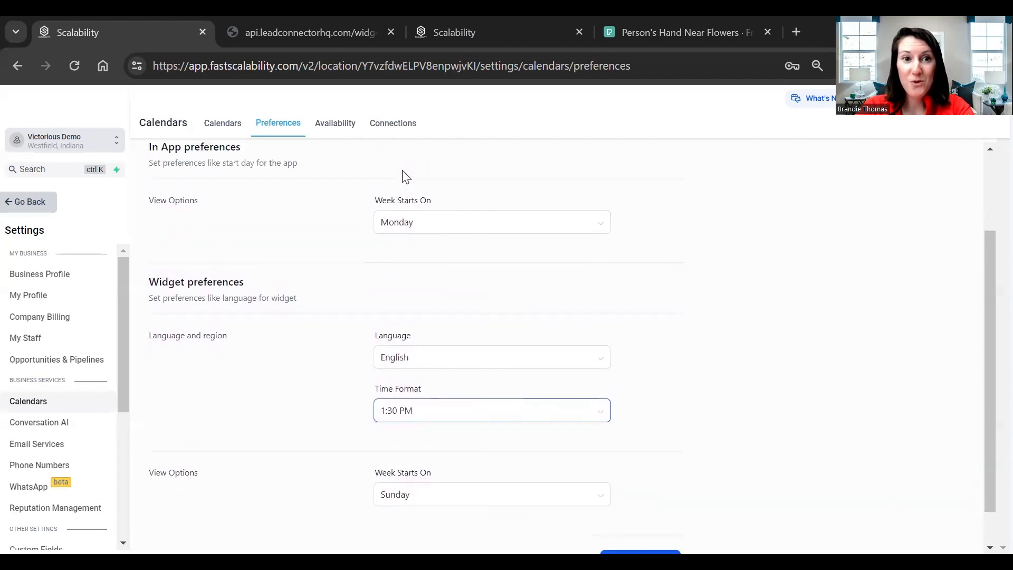
scroll(334, 125, "down", 1)
- Examine the timezone and weekly working hours under My Availability, and check the Account Availability settings
left_click(342, 129)
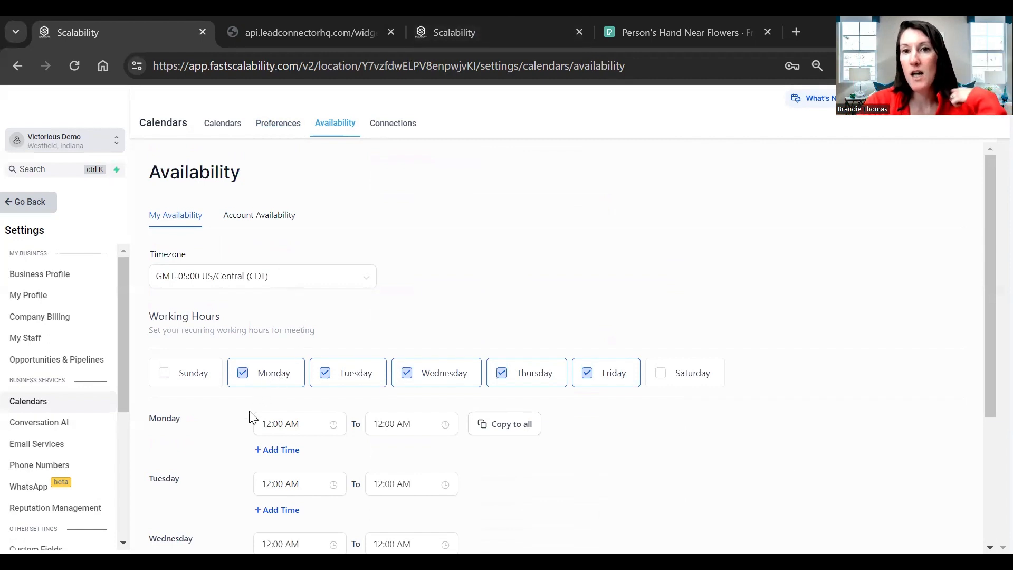
scroll(558, 488, "down", 5)
scroll(560, 495, "up", 5)
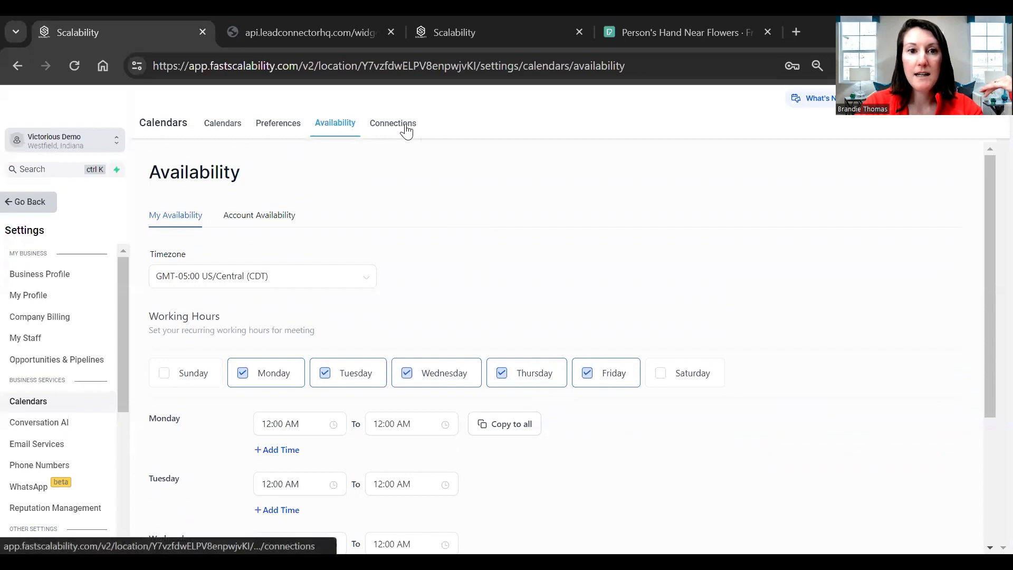
left_click(272, 215)
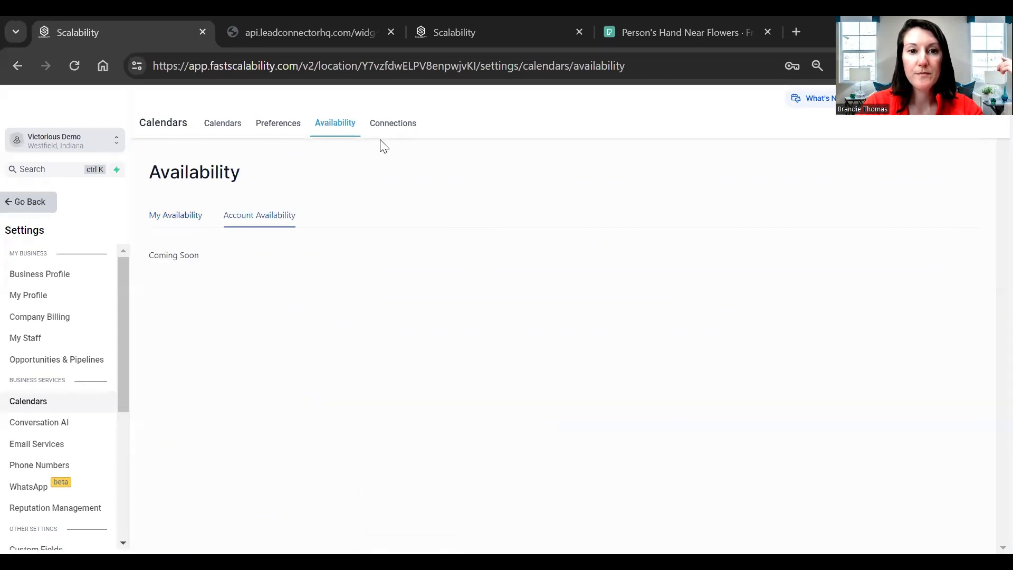
- Examine the calendar and conferencing integrations under My Connections, and the payment, ads and booking integrations under Account Connections
left_click(393, 123)
scroll(411, 318, "down", 3)
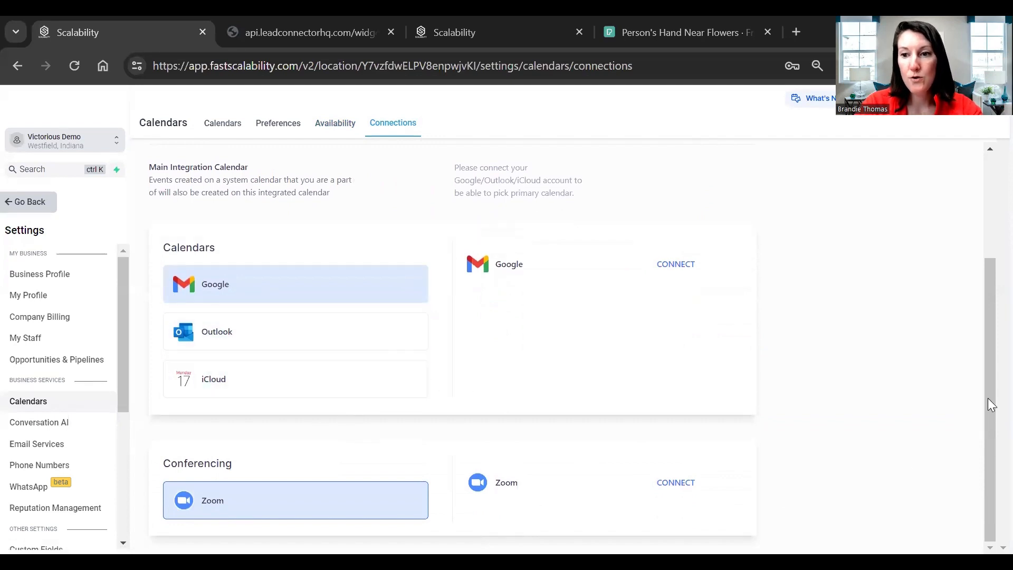
left_click_drag(987, 399, 985, 456)
left_click_drag(987, 344, 987, 251)
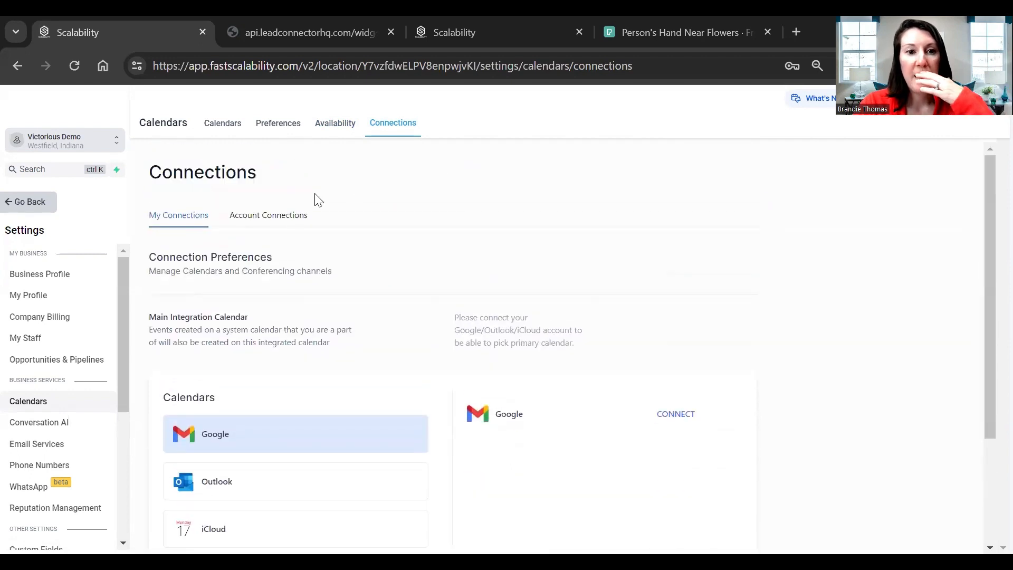
left_click(290, 218)
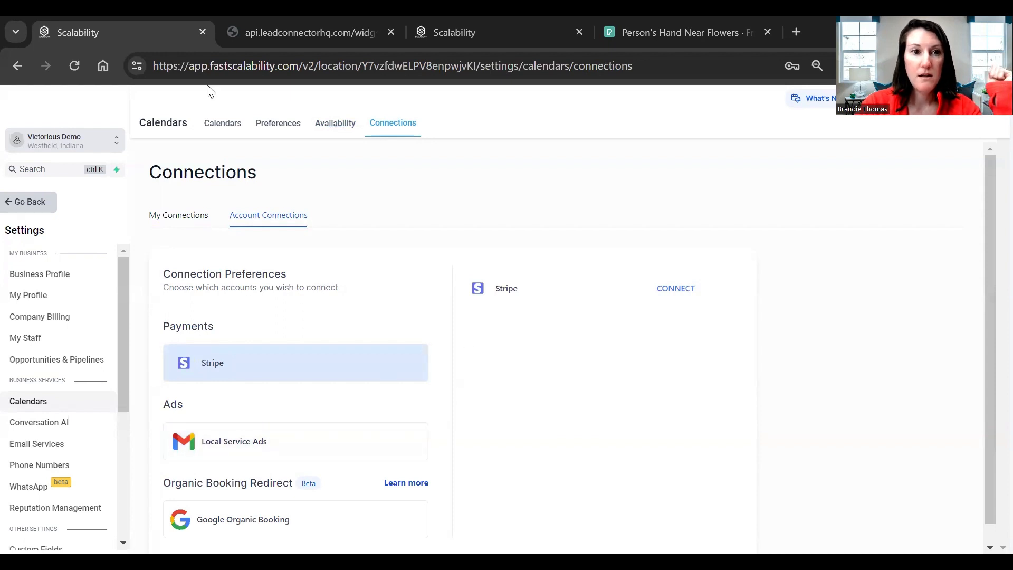
- Leave the calendar settings and start creating a new workflow in Automation
left_click(220, 122)
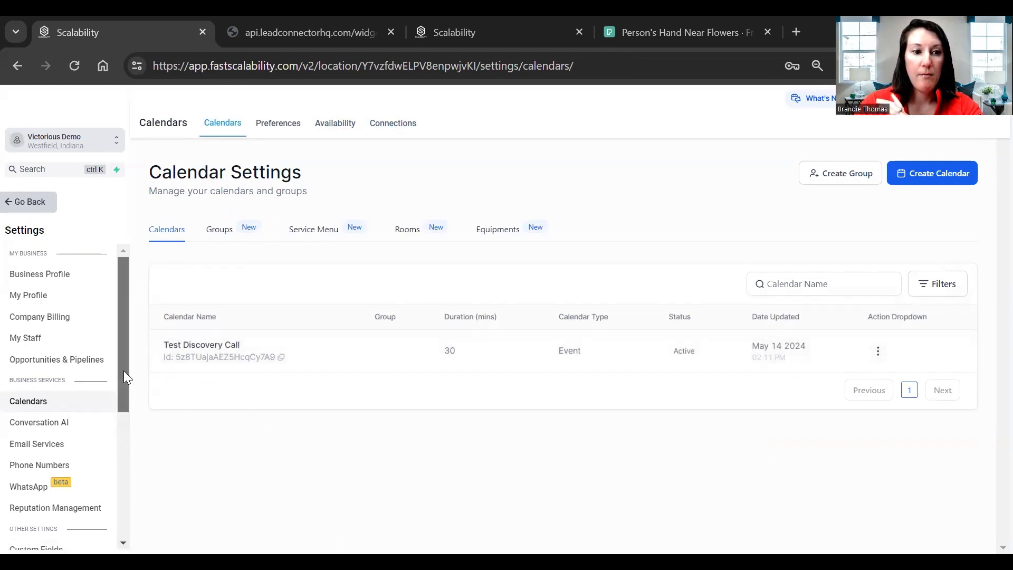
left_click_drag(124, 370, 137, 313)
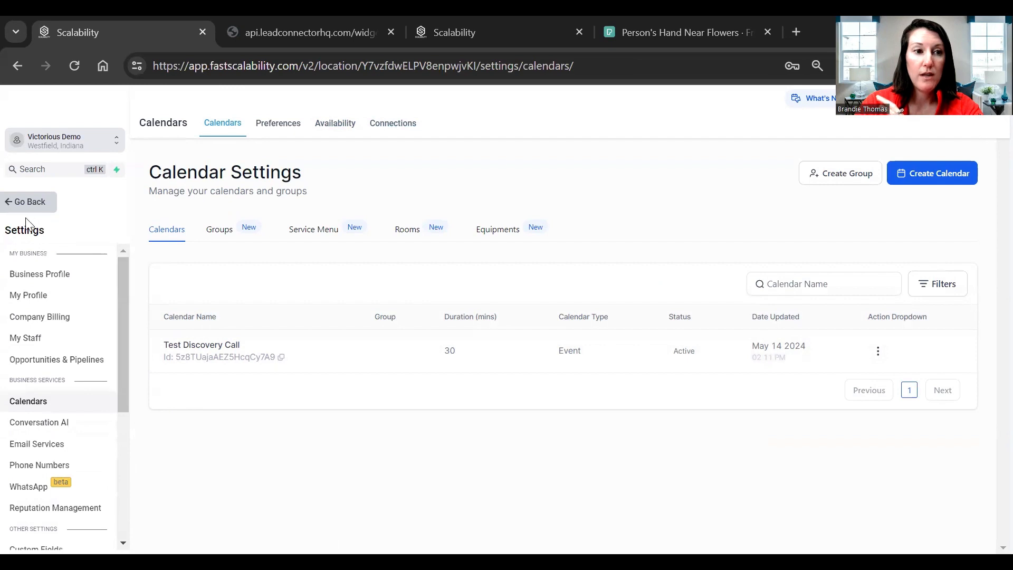
left_click(10, 206)
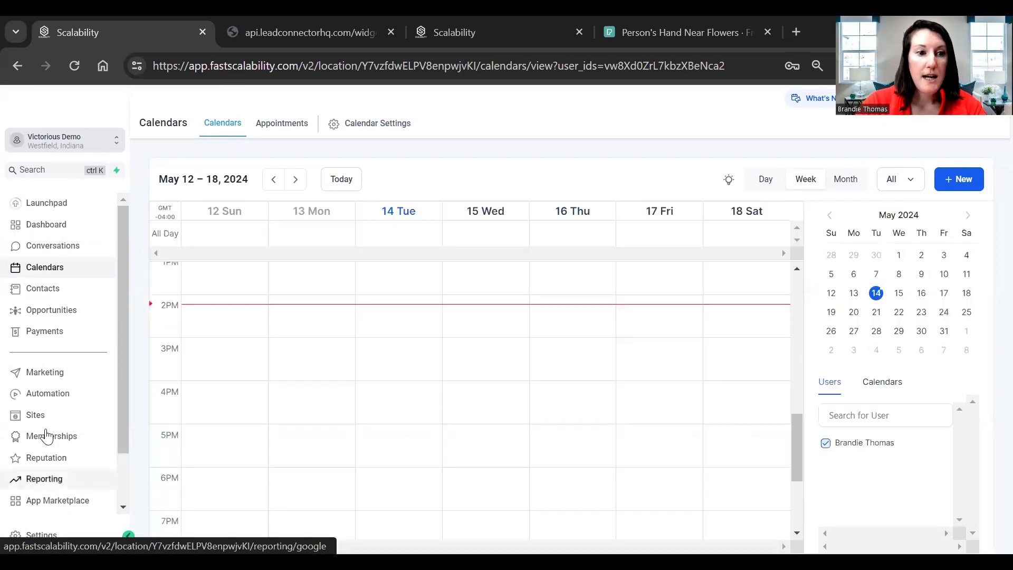
left_click(45, 392)
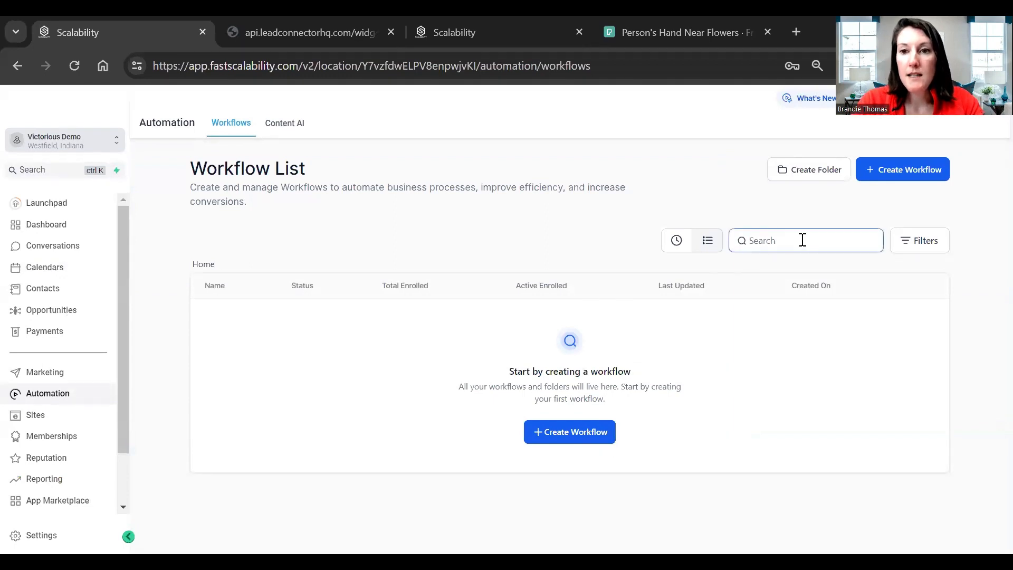
left_click(573, 438)
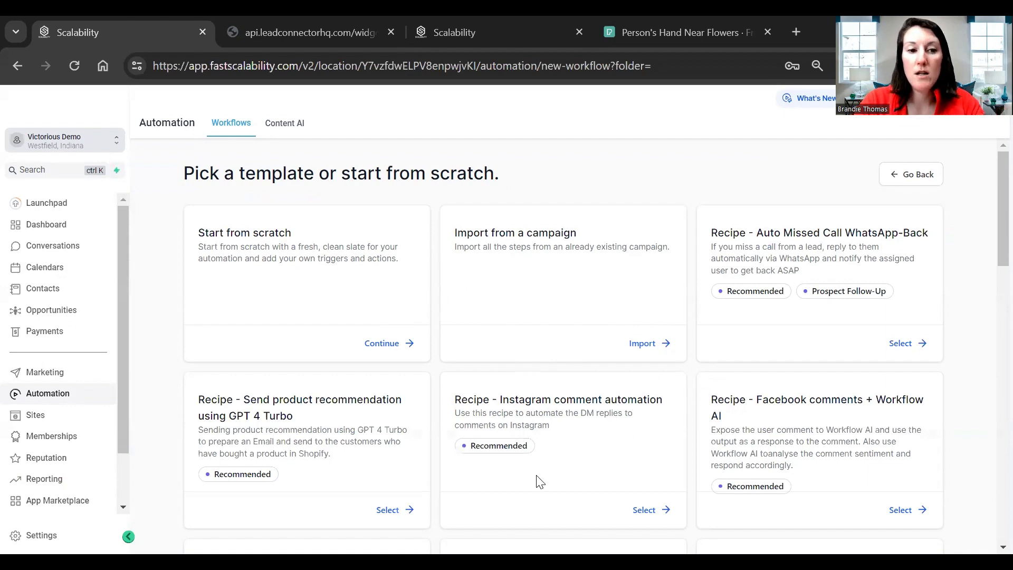
- Create the workflow from the Appointment Confirmation + Reminder recipe
scroll(539, 481, "down", 2)
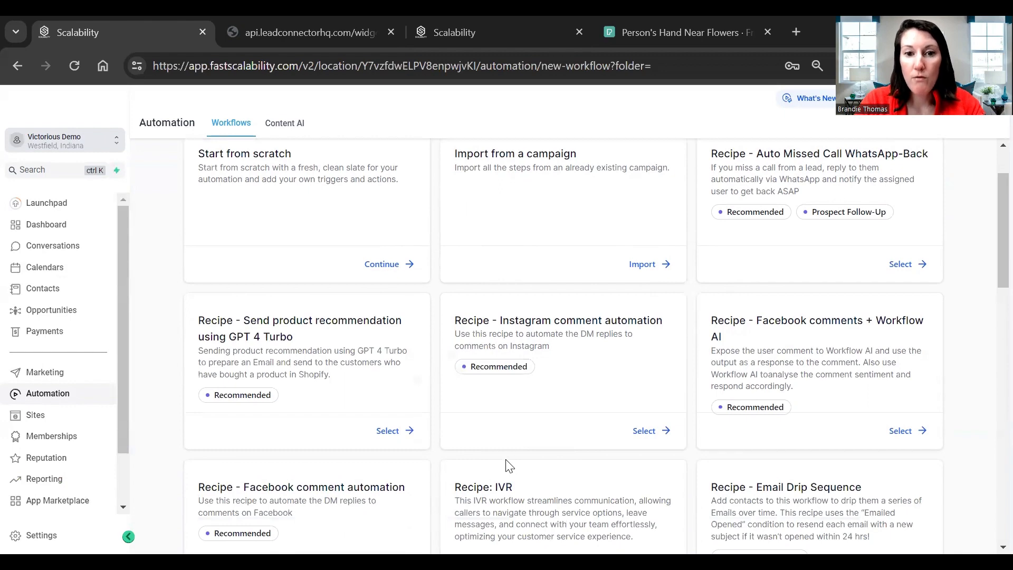
scroll(650, 416, "down", 4)
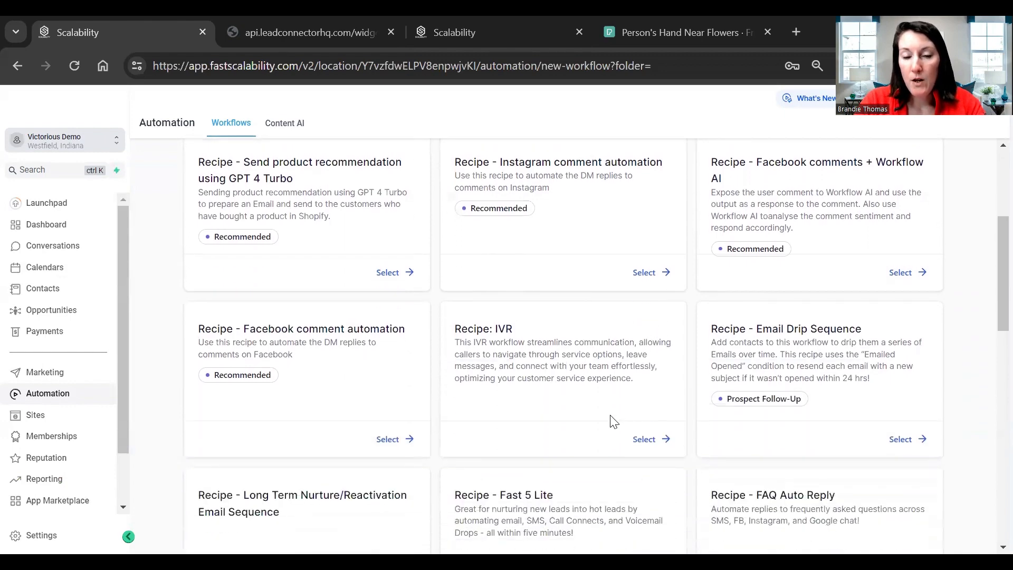
scroll(538, 423, "down", 3)
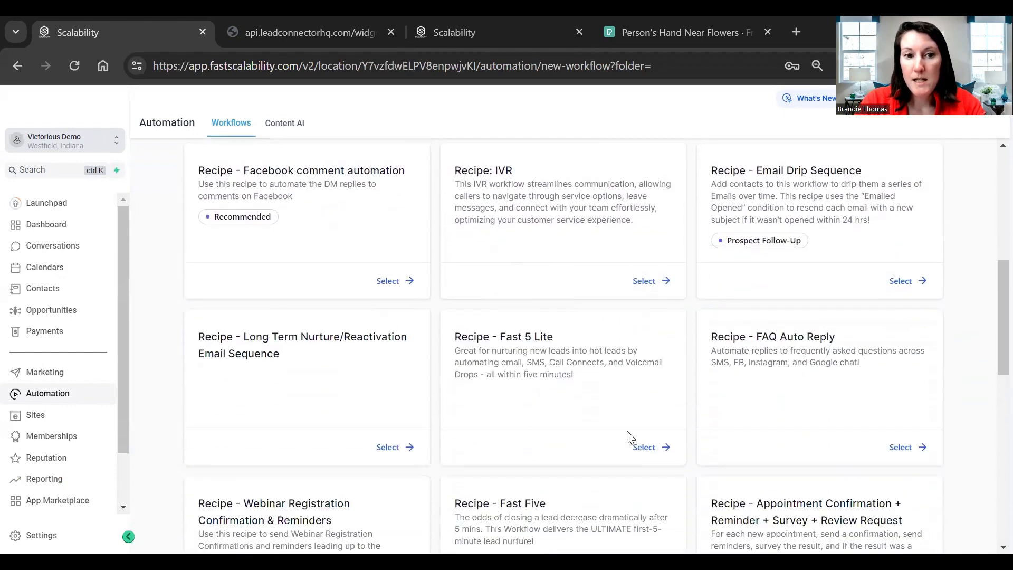
triple_click(989, 364)
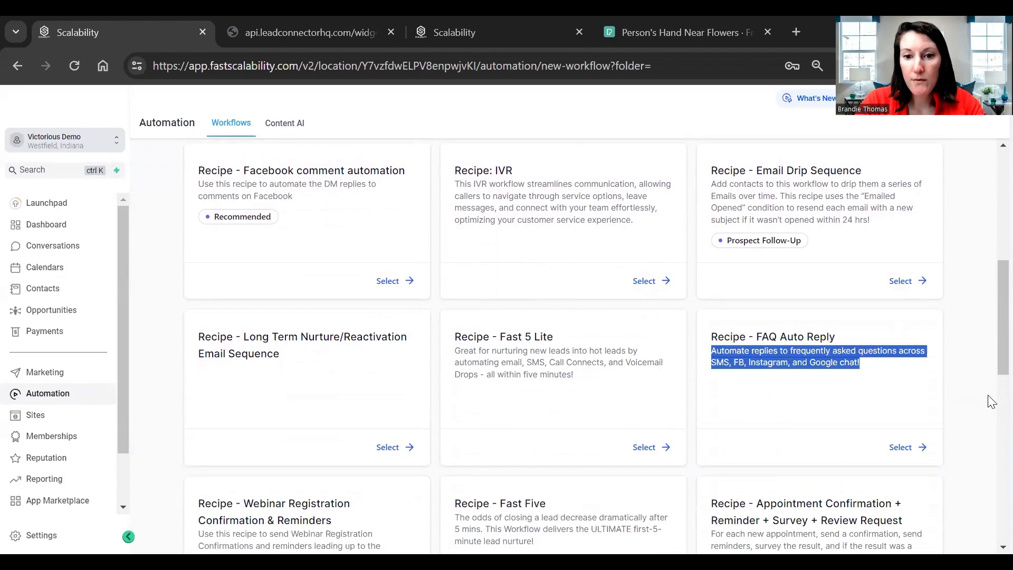
scroll(990, 373, "down", 2)
scroll(989, 373, "down", 2)
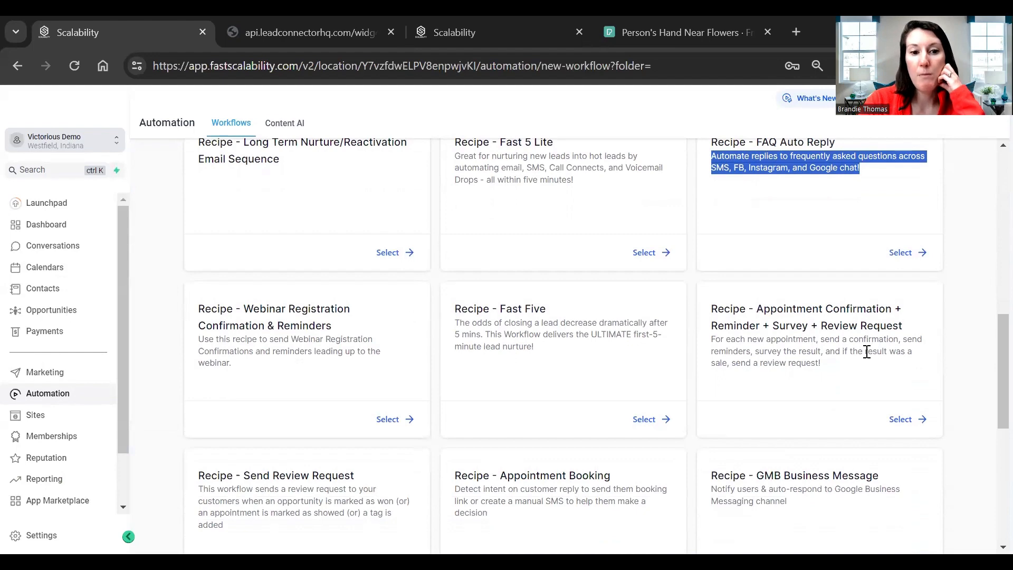
scroll(866, 352, "down", 2)
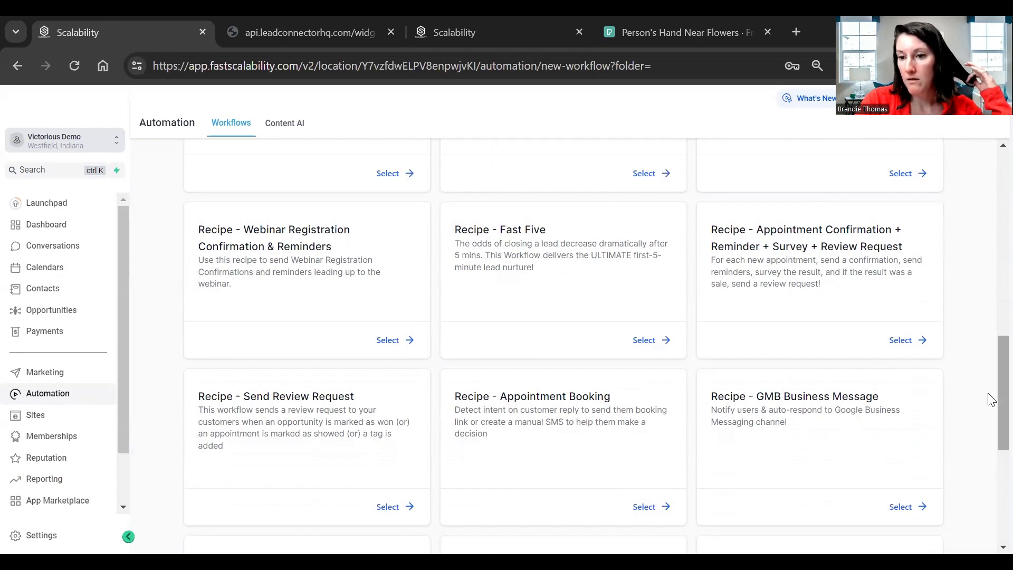
scroll(986, 454, "down", 5)
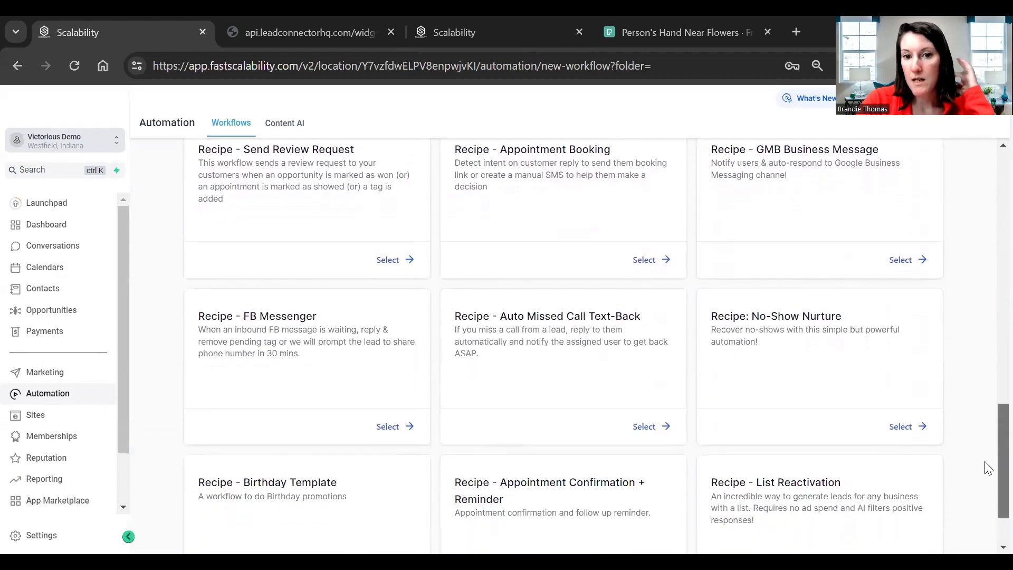
scroll(987, 468, "down", 2)
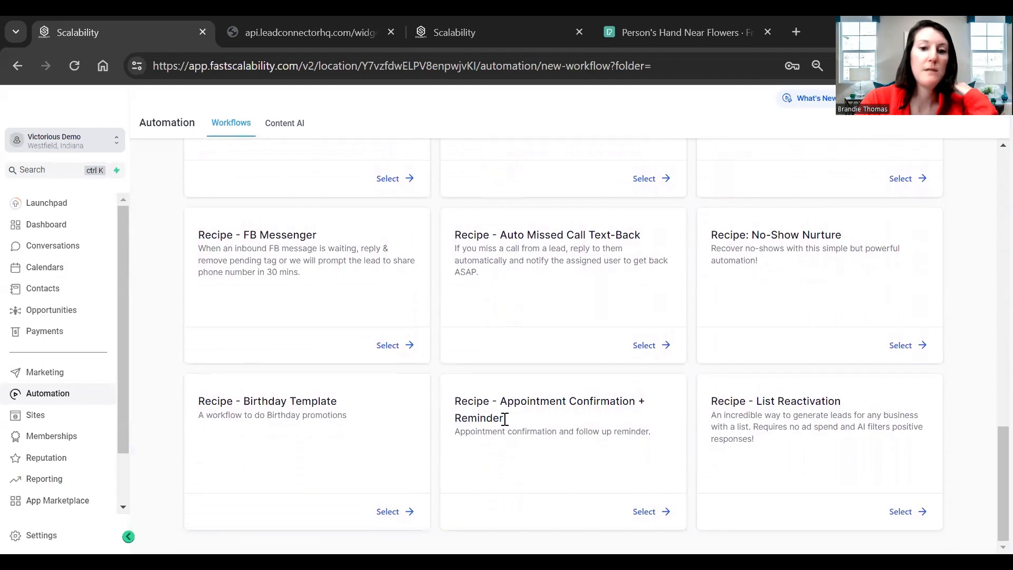
left_click(649, 519)
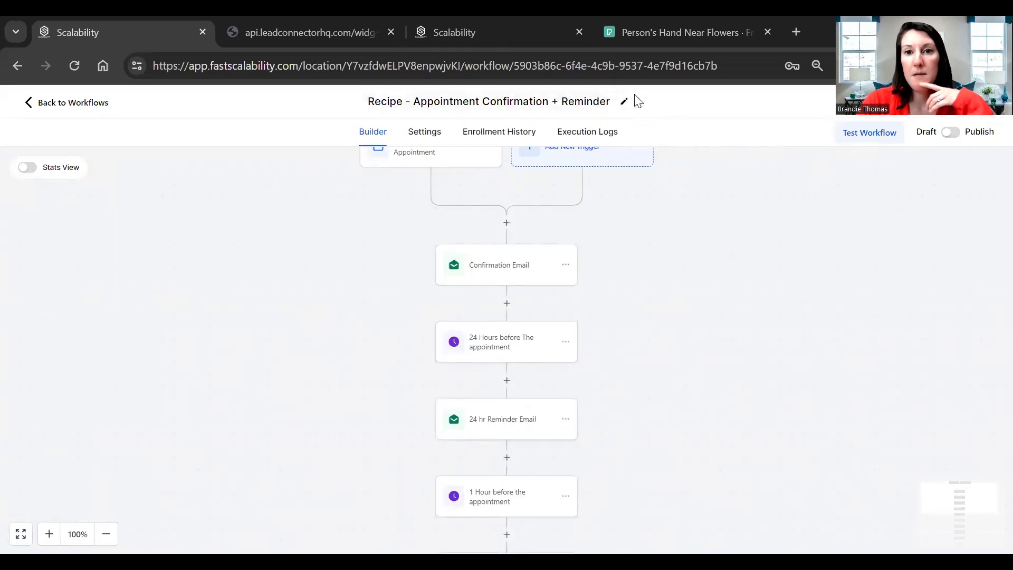
- Rename the workflow as Discovery Call Workflow
left_click(604, 93)
left_click_drag(605, 98, 355, 100)
key("BackSpace")
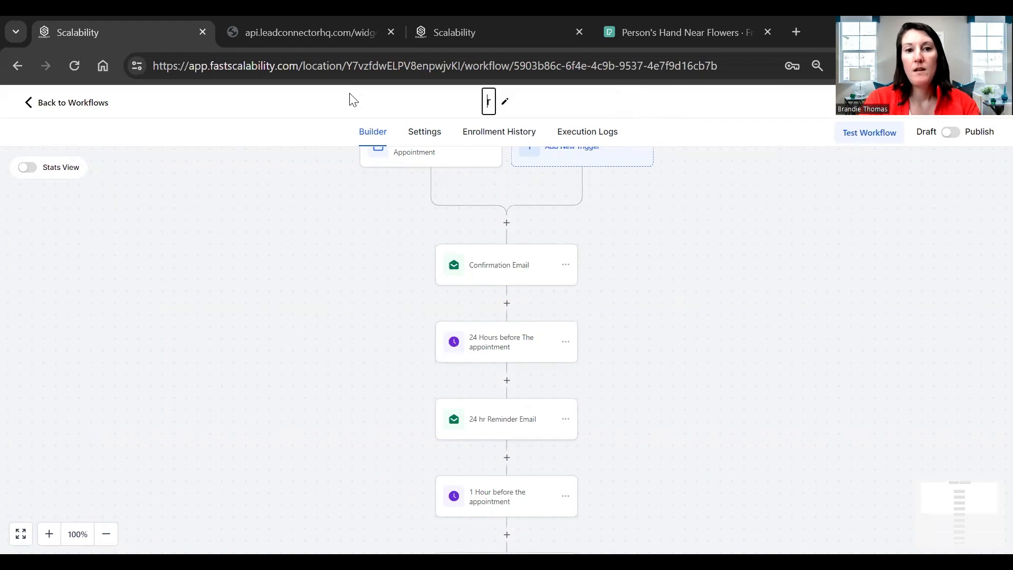
key("BackSpace")
type("Disco")
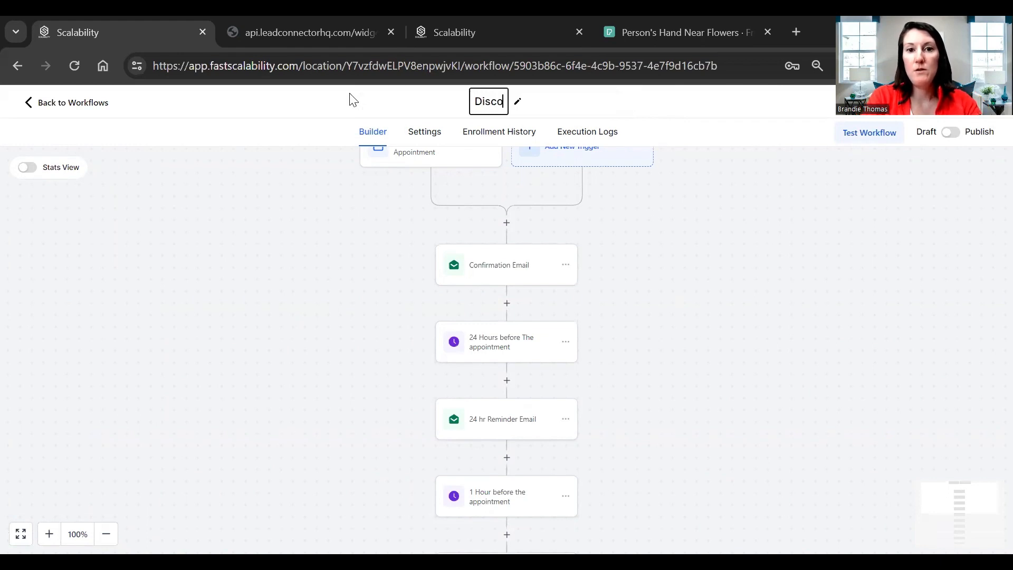
type("very Call Workflow")
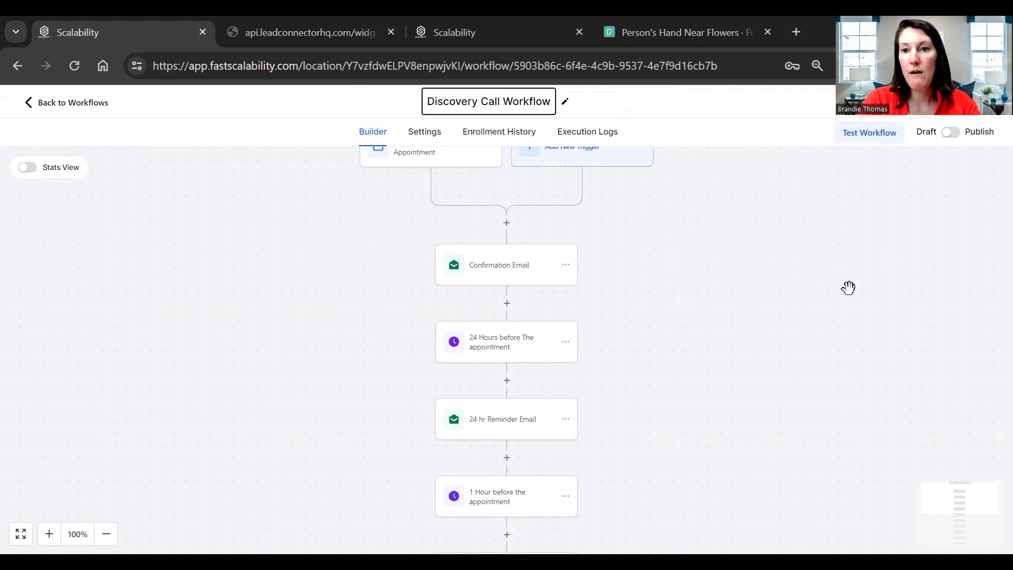
left_click(837, 263)
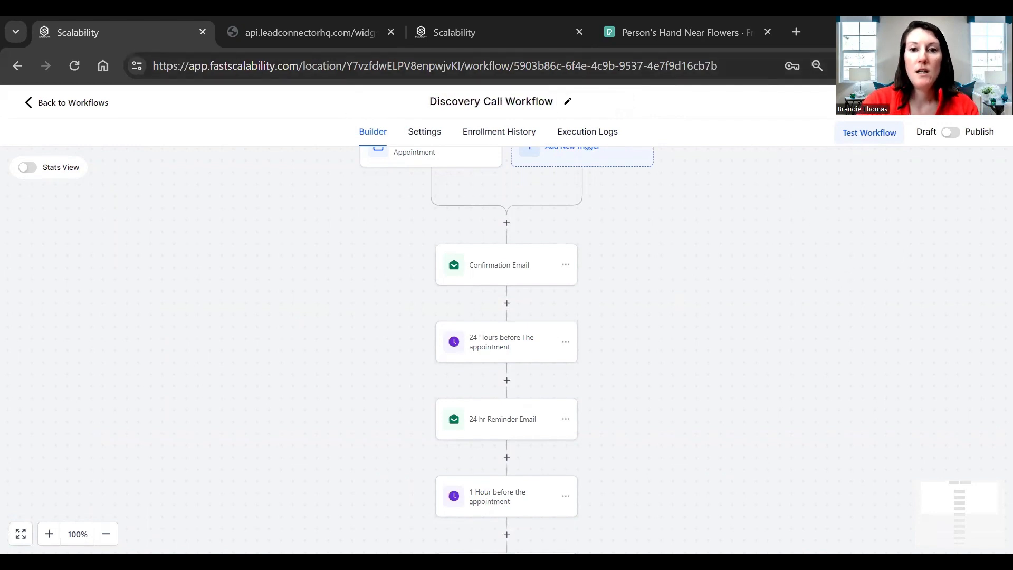
- Open the workflow's Appointment trigger and check the choices for its Event Type filter
scroll(683, 294, "down", 3)
scroll(676, 283, "up", 4)
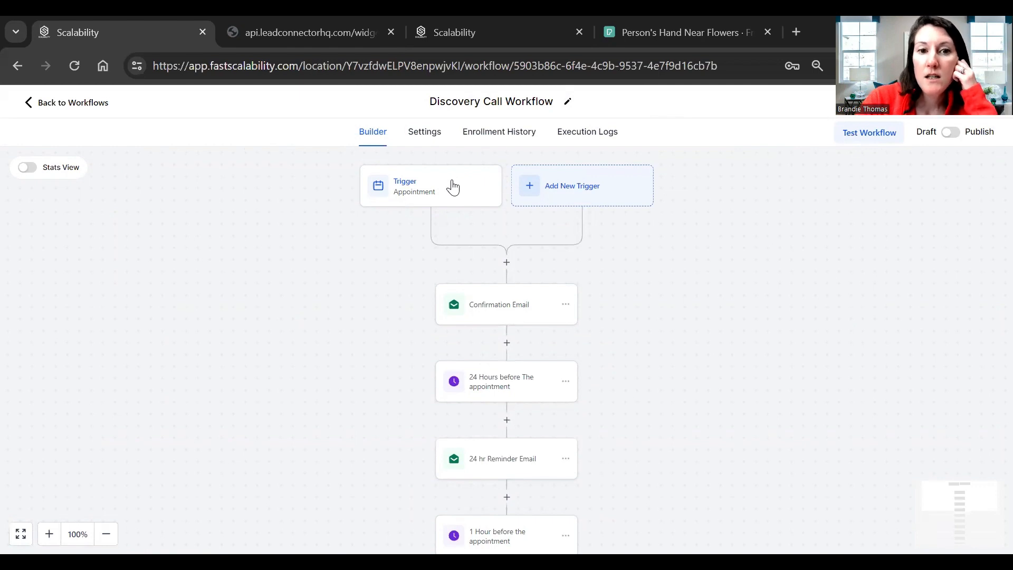
left_click(454, 187)
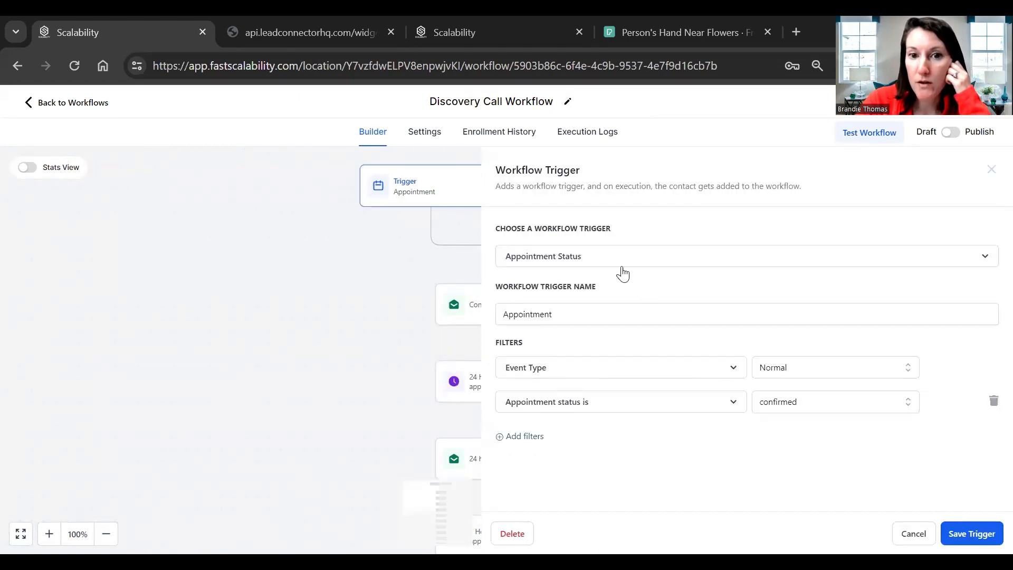
left_click(809, 376)
left_click(810, 377)
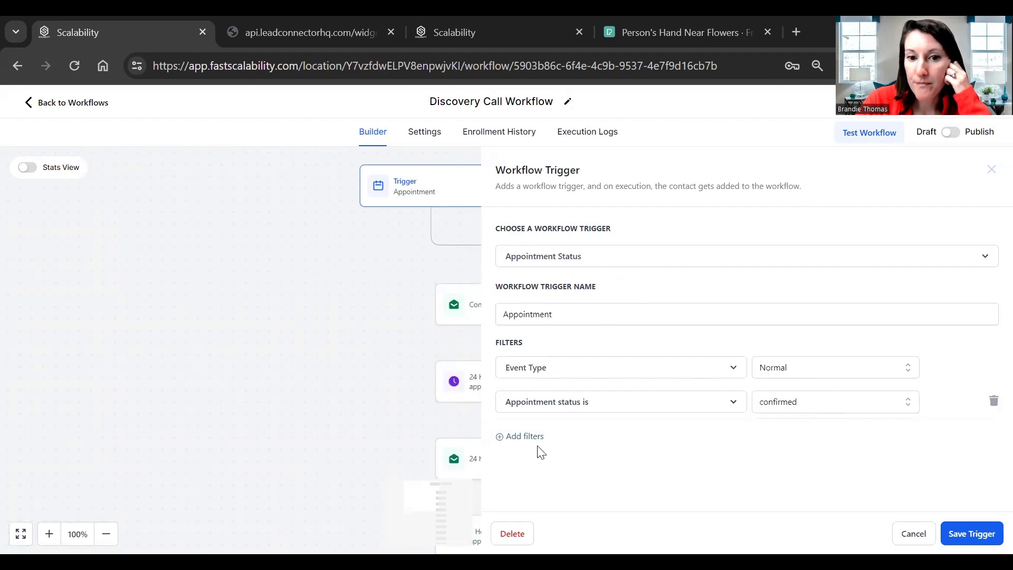
- Add an In calendar filter set to Test Discovery Call to the Appointment trigger, and close the trigger settings
left_click(525, 437)
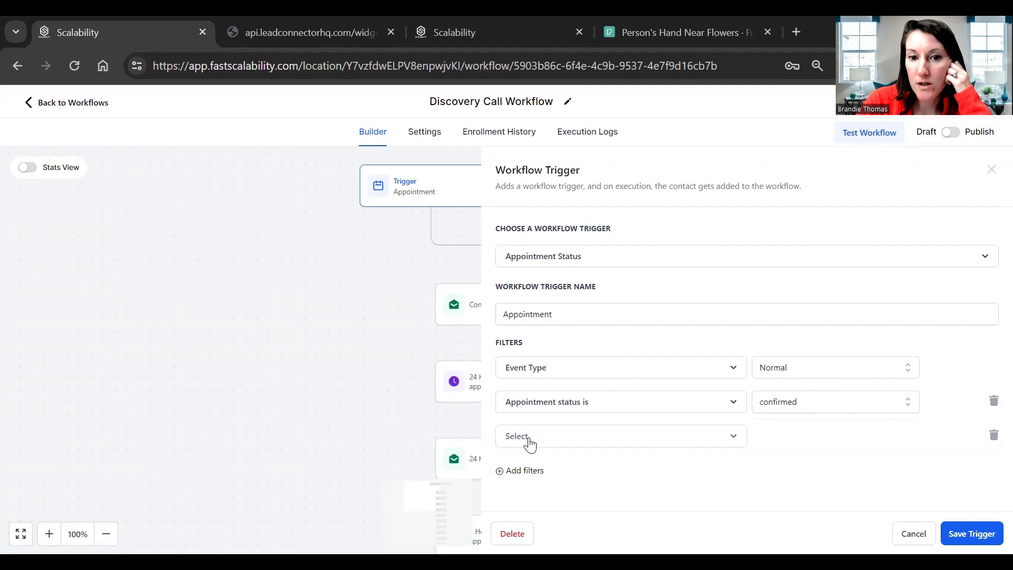
left_click(559, 444)
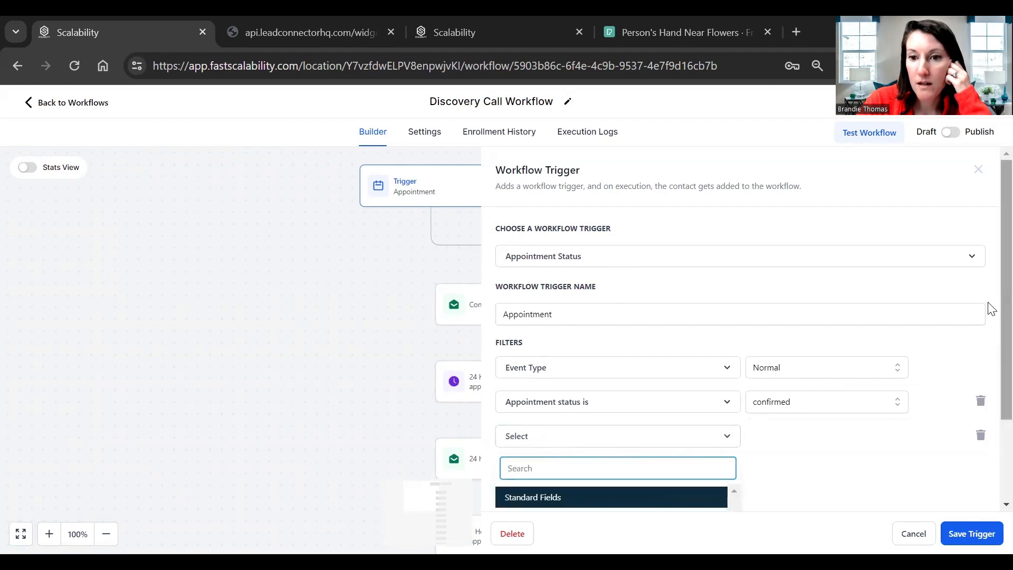
scroll(986, 311, "down", 2)
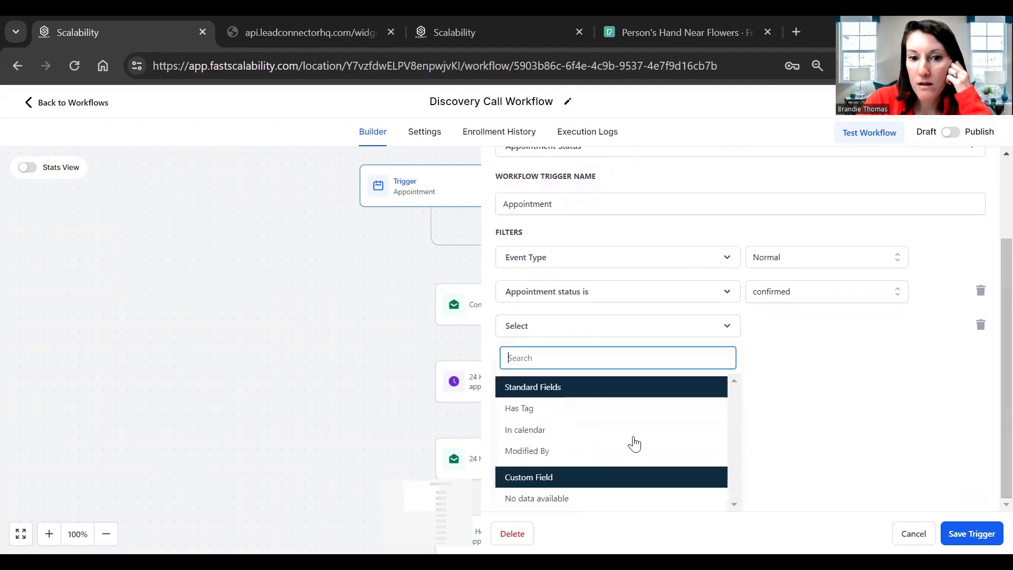
type("cal")
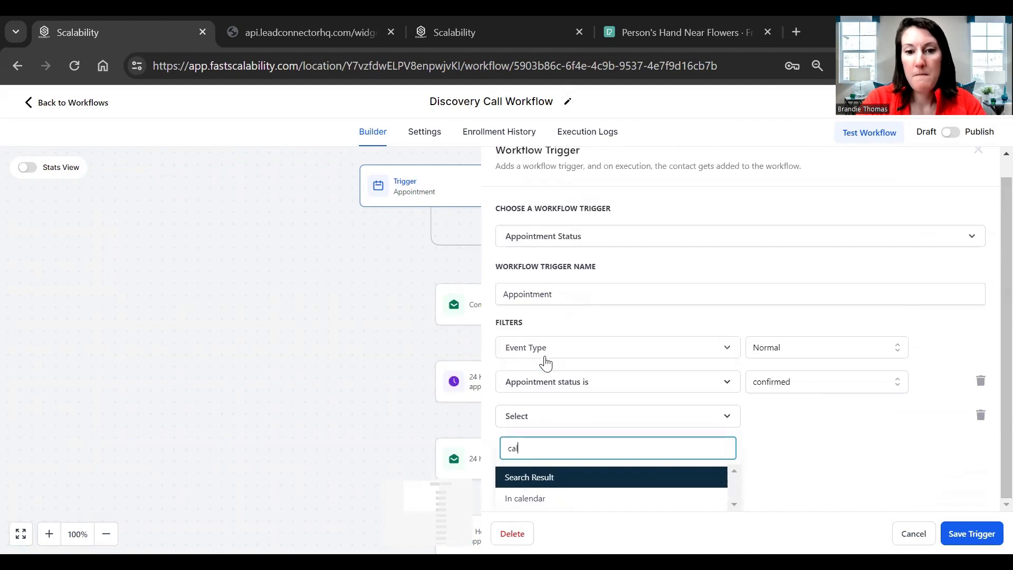
left_click(549, 498)
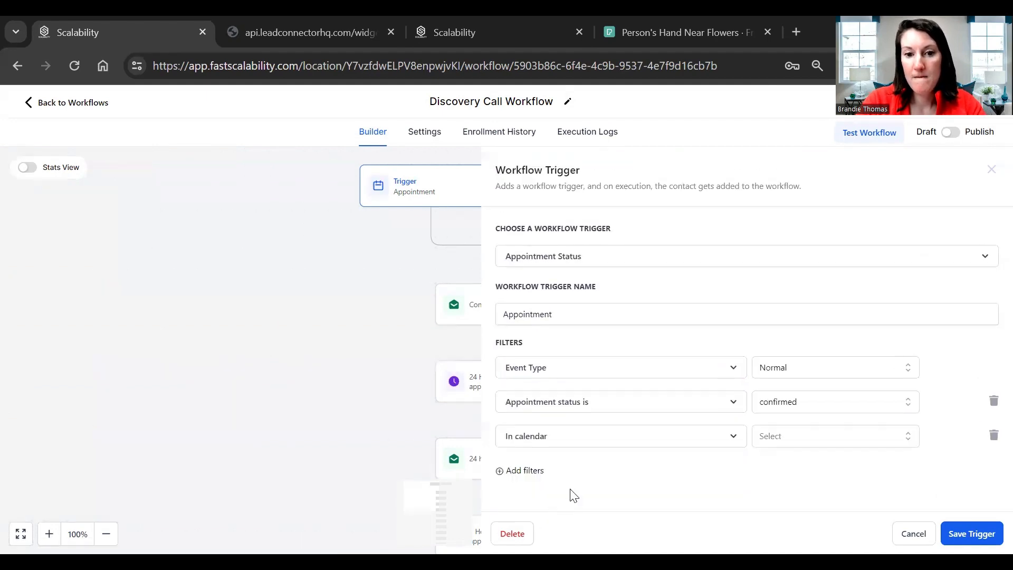
left_click(791, 446)
left_click(791, 488)
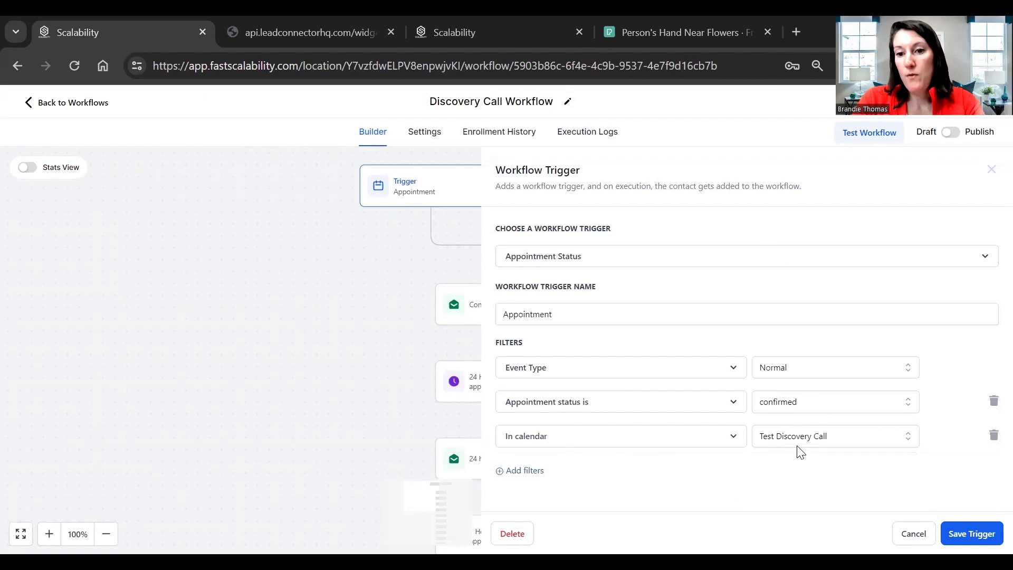
left_click(733, 441)
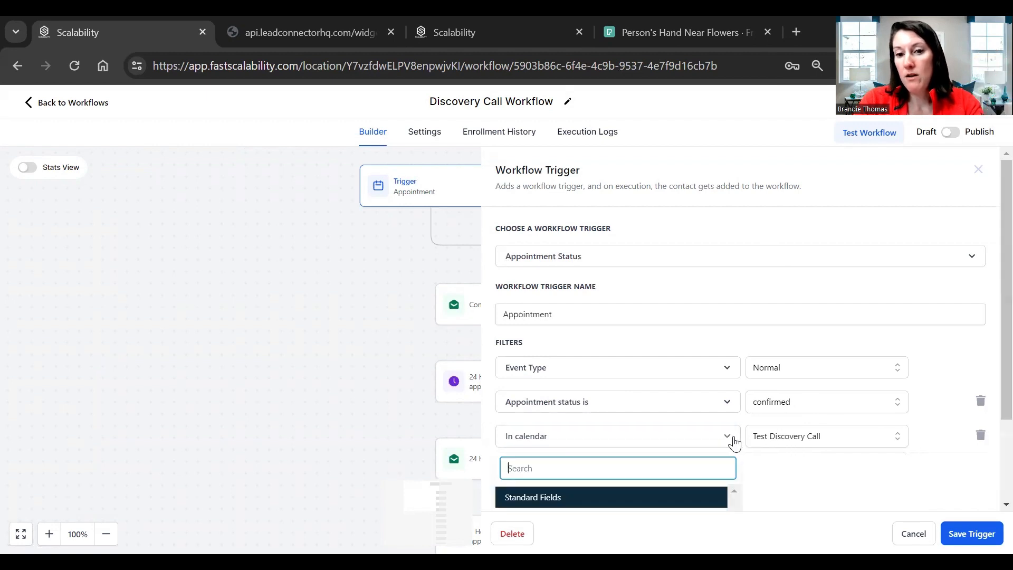
left_click(736, 440)
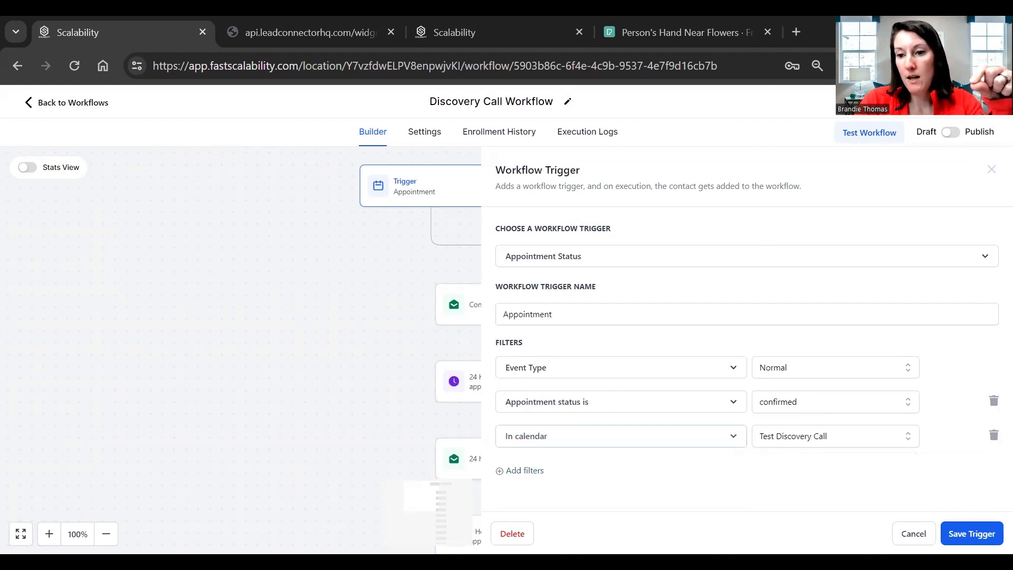
key("Escape")
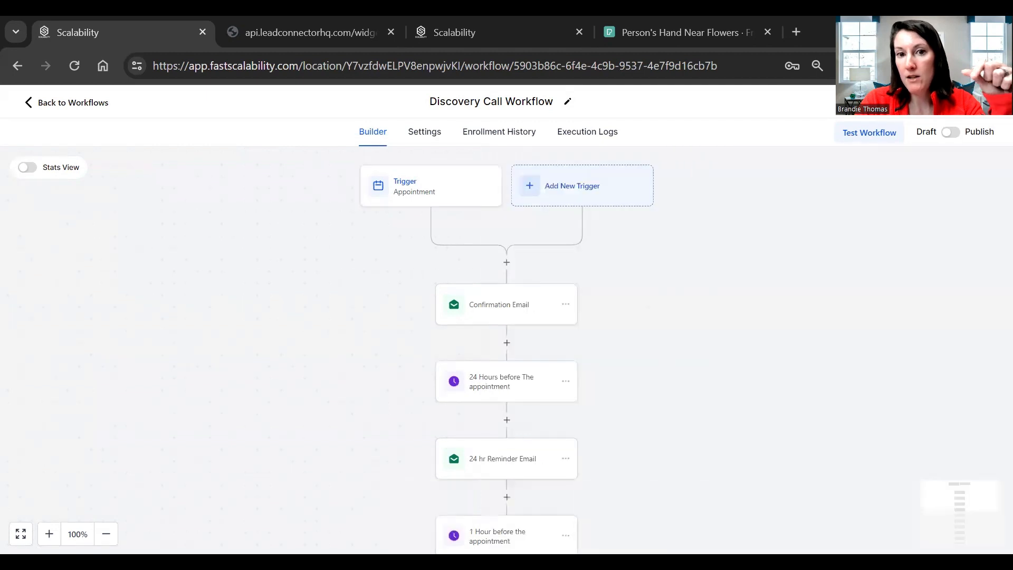
- Insert a Send Internal Notification action between the Appointment trigger and the Confirmation Email
left_click(484, 311)
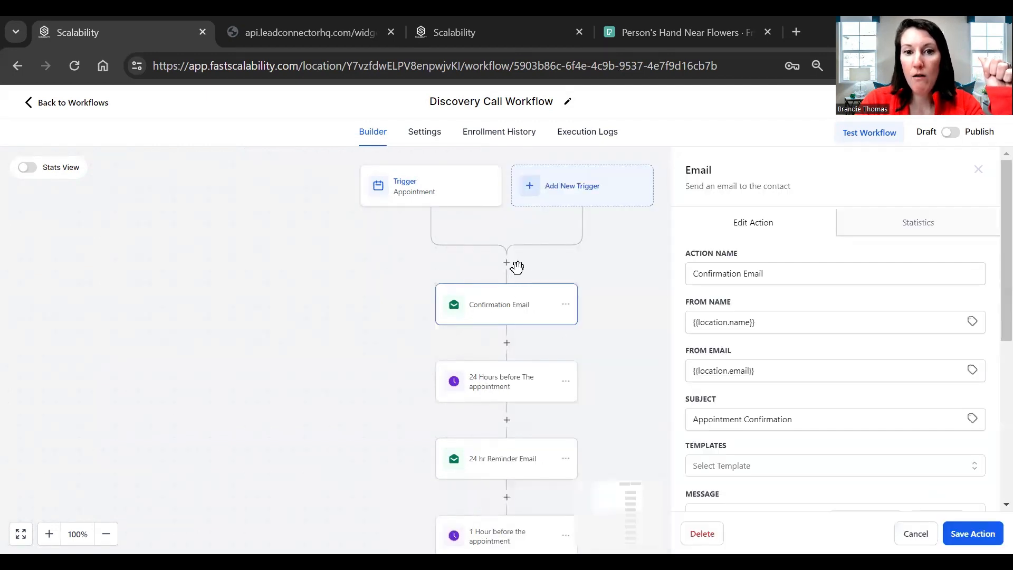
scroll(510, 339, "up", 1)
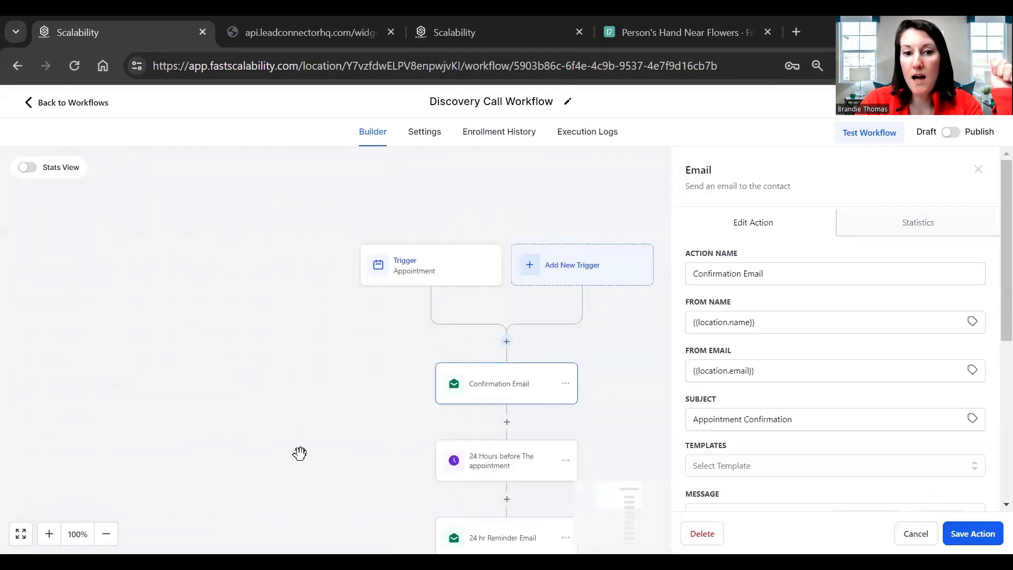
left_click_drag(330, 450, 346, 353)
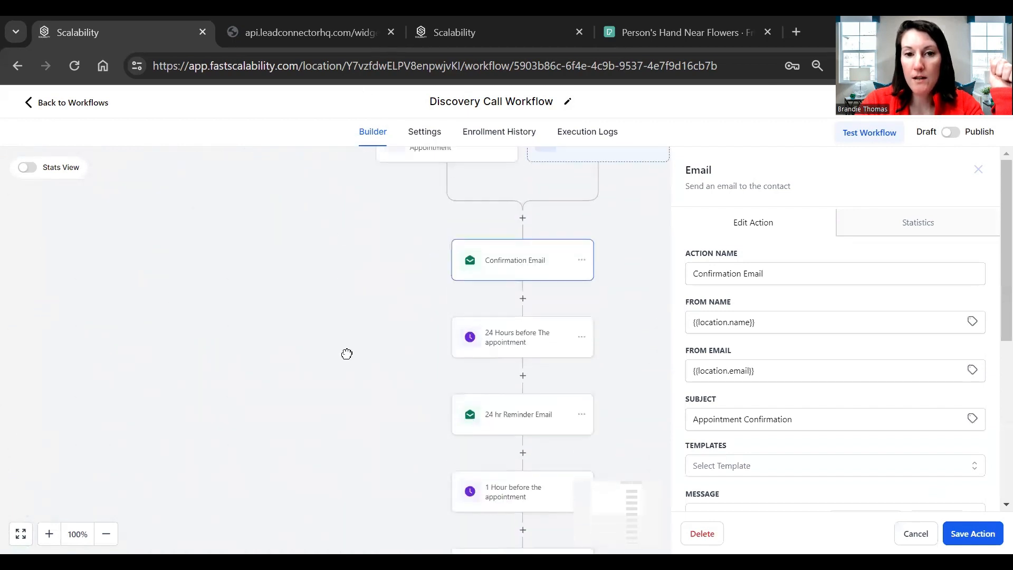
scroll(534, 368, "up", 1)
left_click(522, 306)
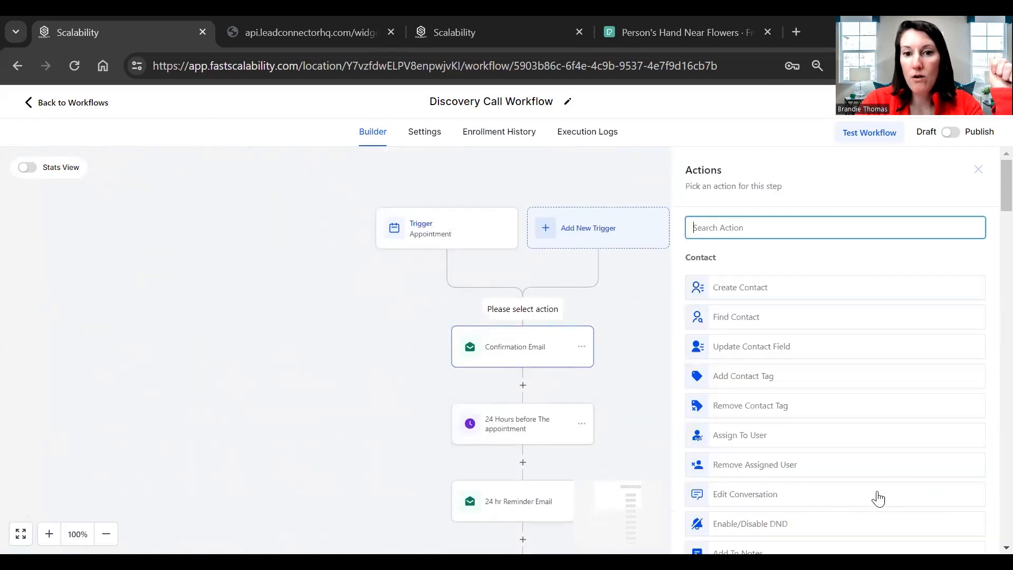
type("inter")
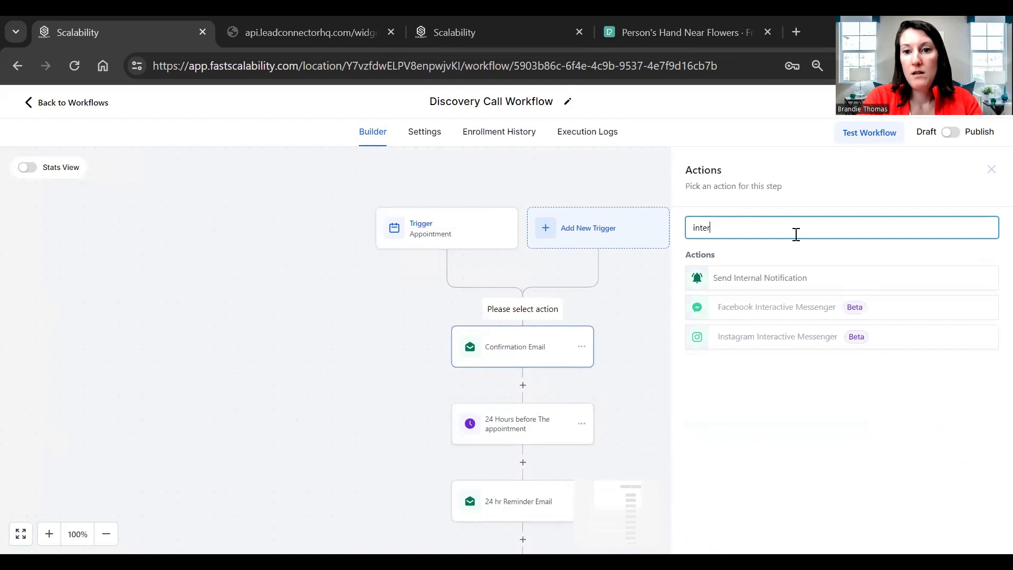
left_click(796, 278)
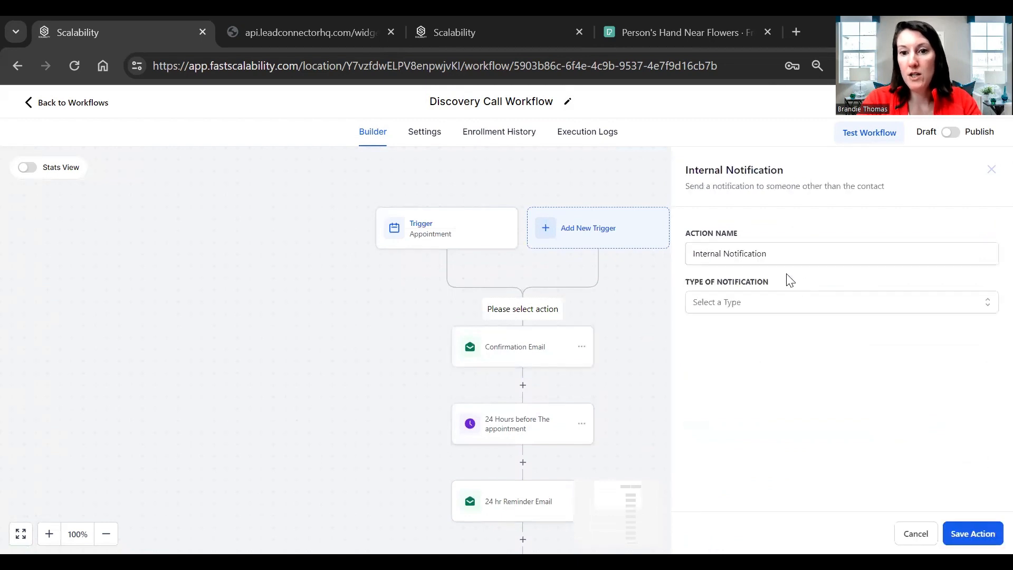
- Set the internal notification's type to SMS and its user type to Particular User, and select the account user as recipient
left_click(759, 302)
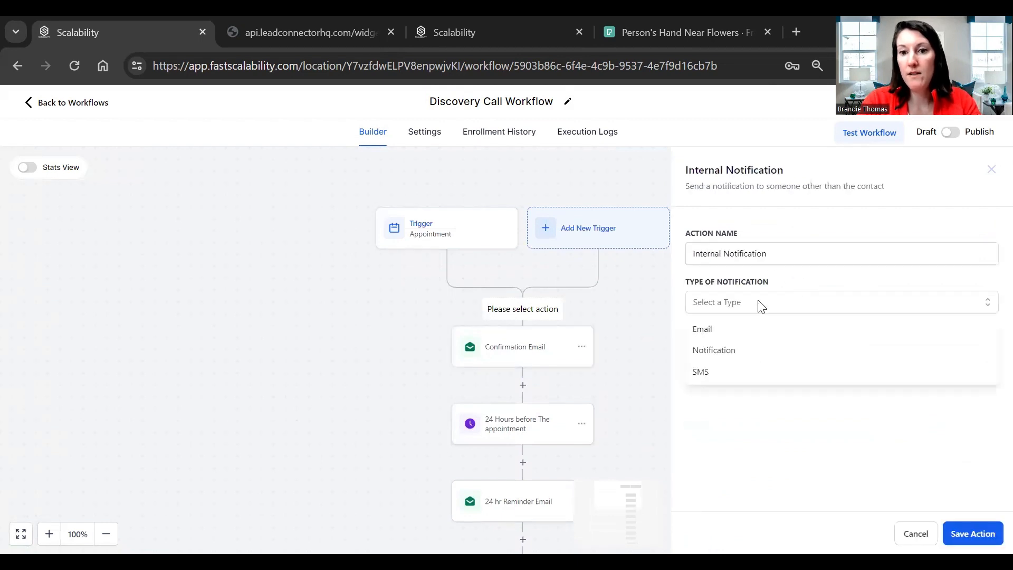
left_click(712, 369)
left_click(746, 353)
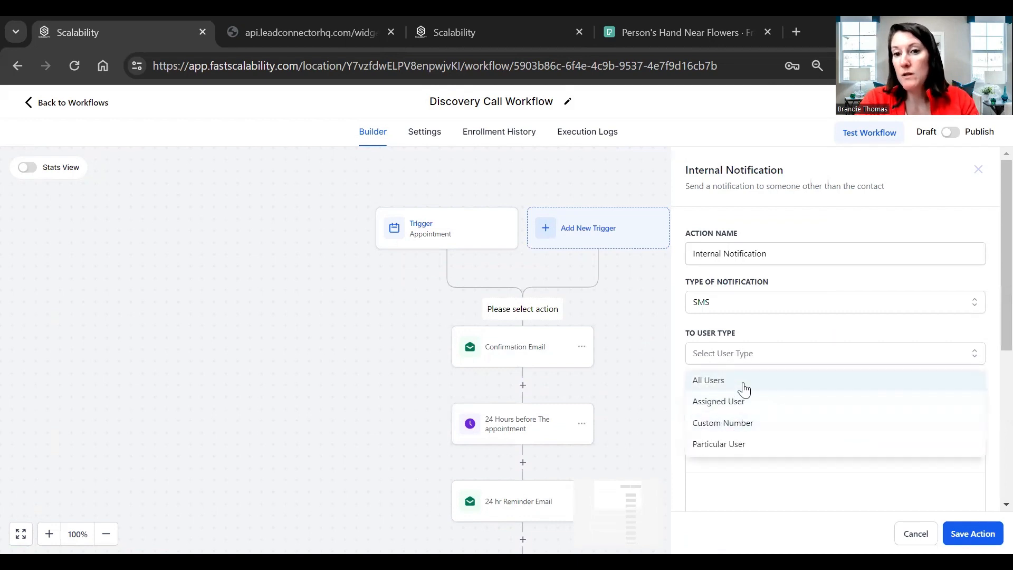
left_click(747, 446)
left_click(752, 353)
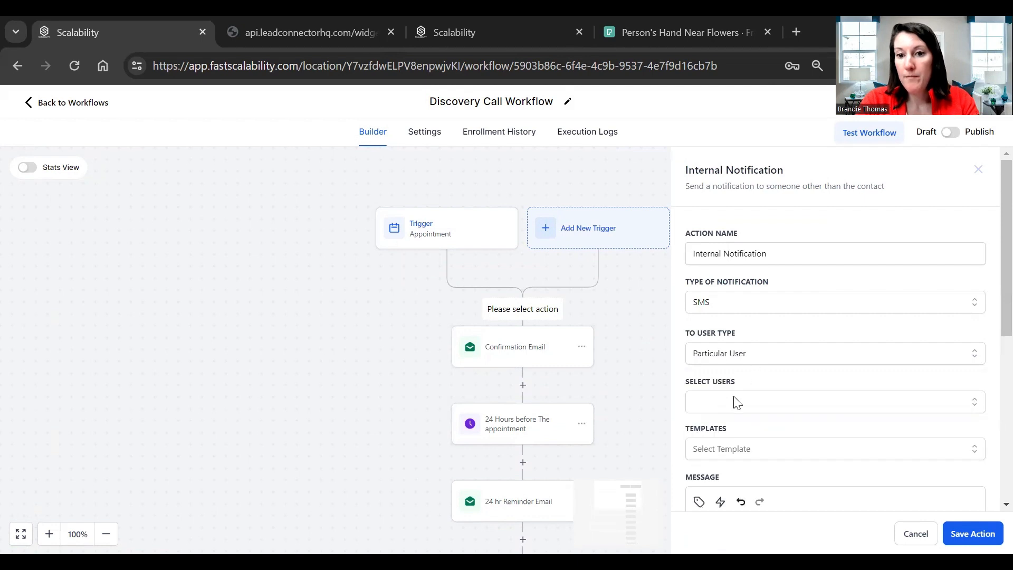
left_click(731, 402)
left_click(699, 459)
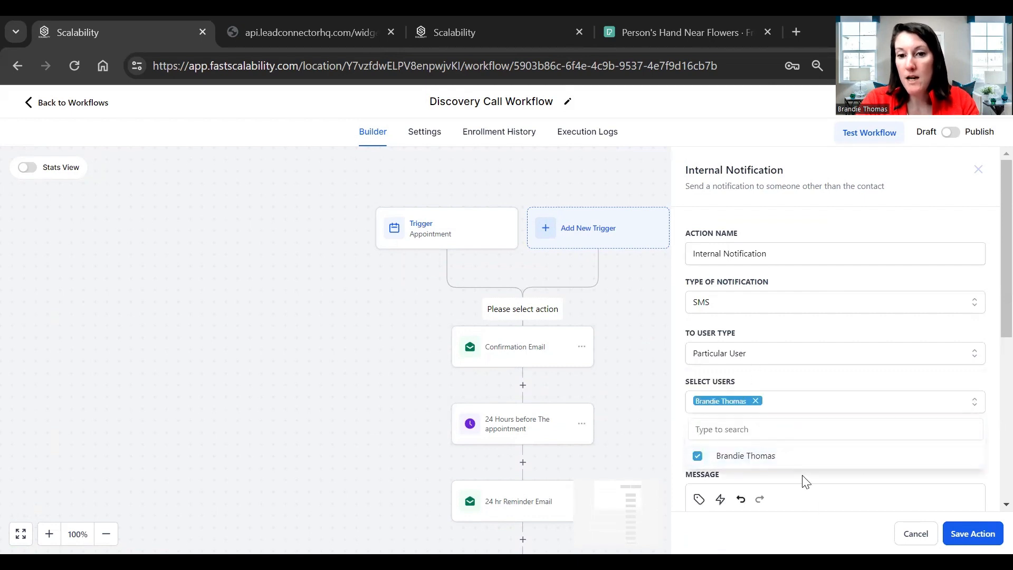
- Write the internal notification message as "{{appointment.title}} is booked for {{appointment.start_time}}" using the Appointment custom values, and save the action
left_click(827, 527)
scroll(806, 489, "down", 2)
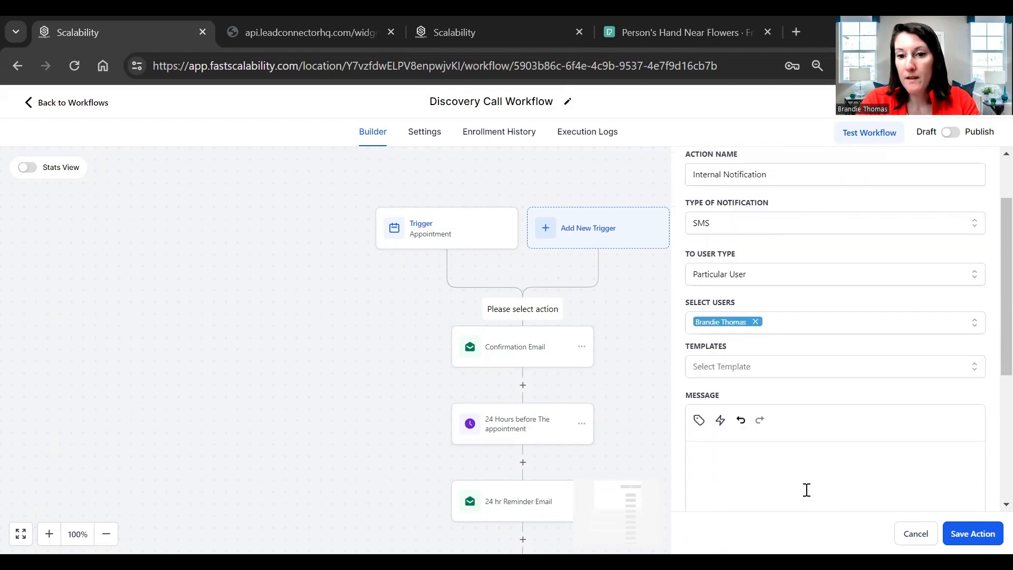
left_click(699, 420)
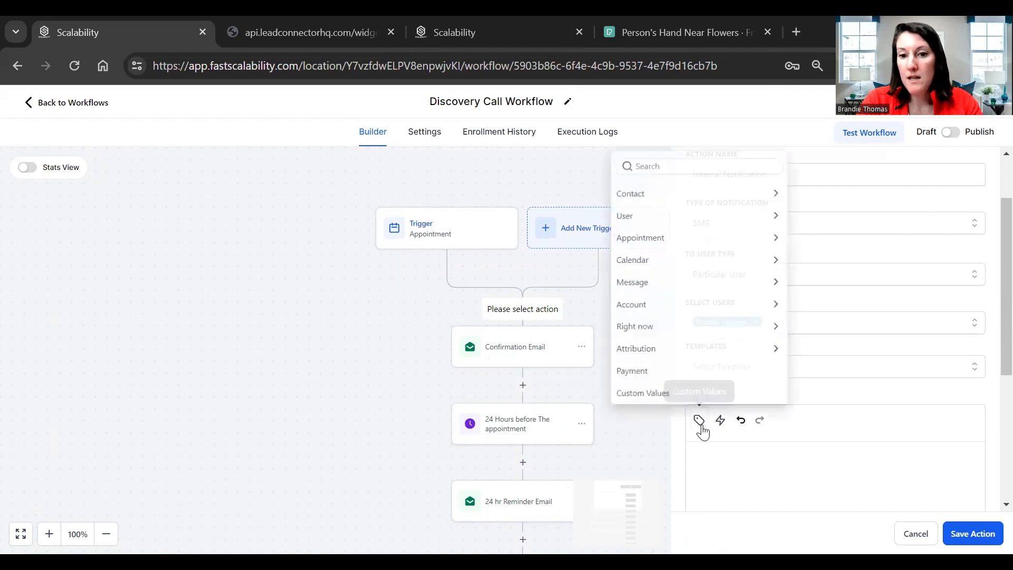
left_click(641, 238)
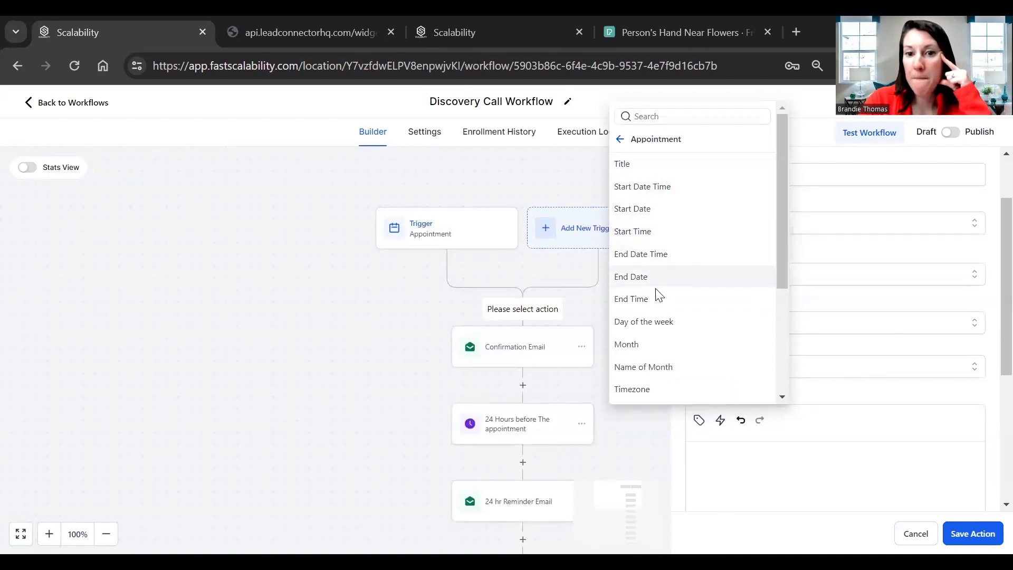
left_click(643, 165)
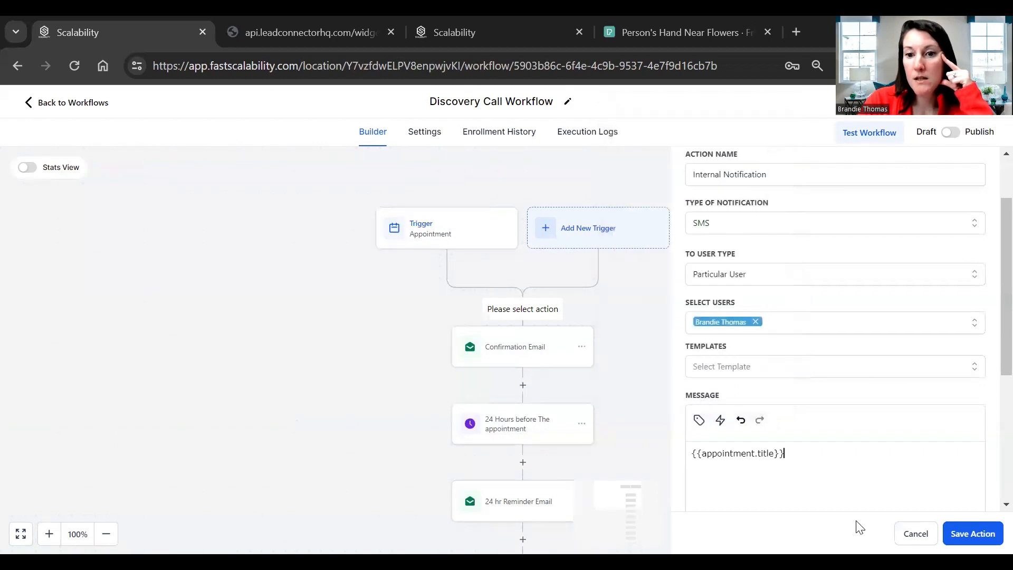
type("is booked for")
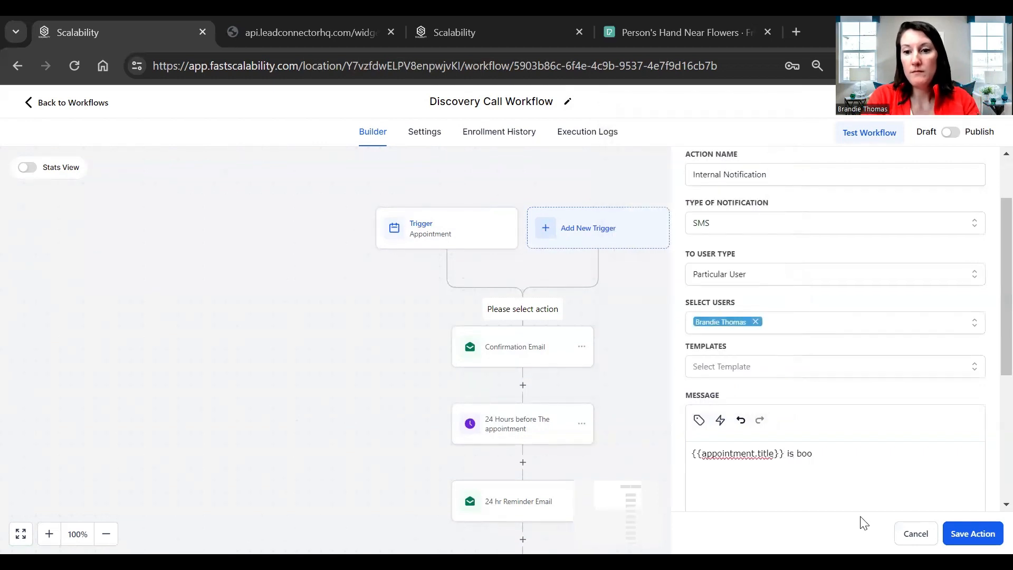
left_click(699, 420)
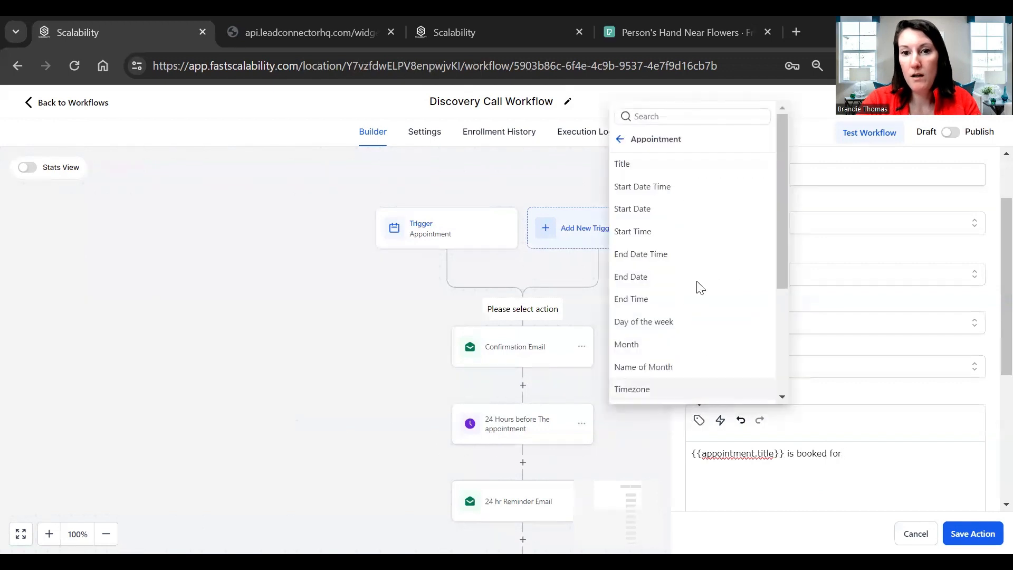
left_click(657, 188)
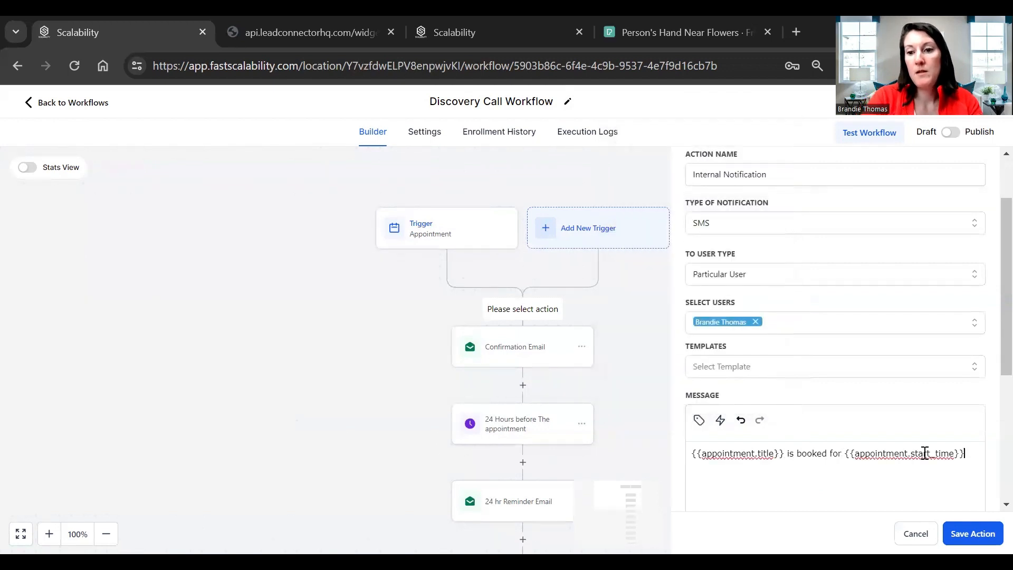
left_click(963, 531)
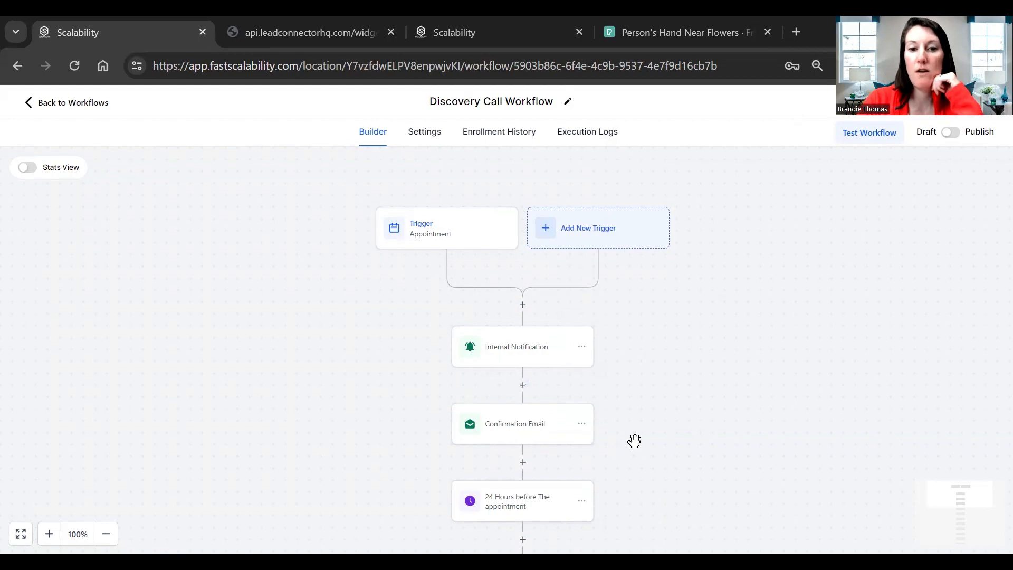
- Try adding the contact's Full Name and the appointment Title custom values before the Confirmation Email's subject text
scroll(635, 441, "down", 1)
left_click(498, 392)
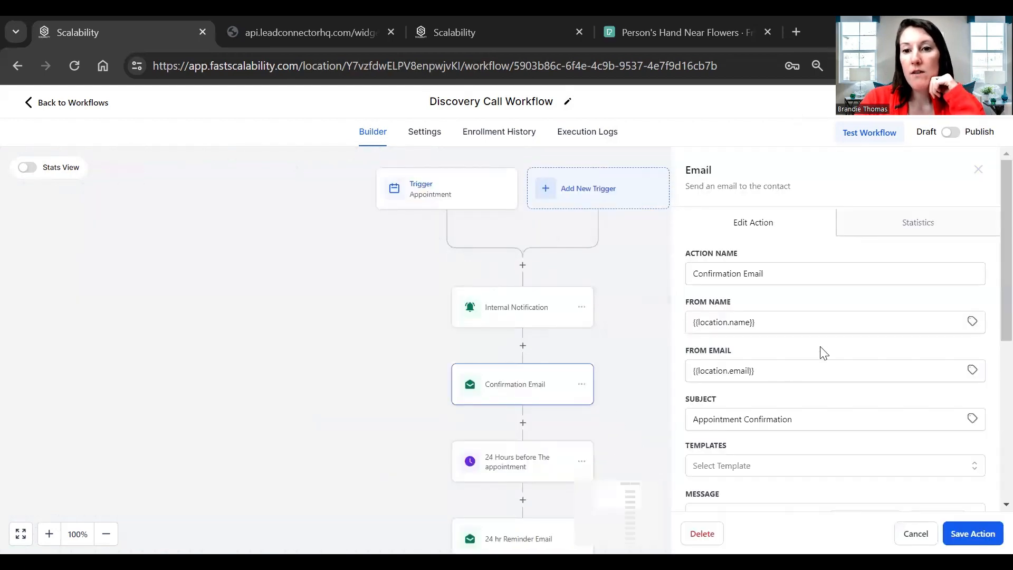
scroll(989, 274, "down", 3)
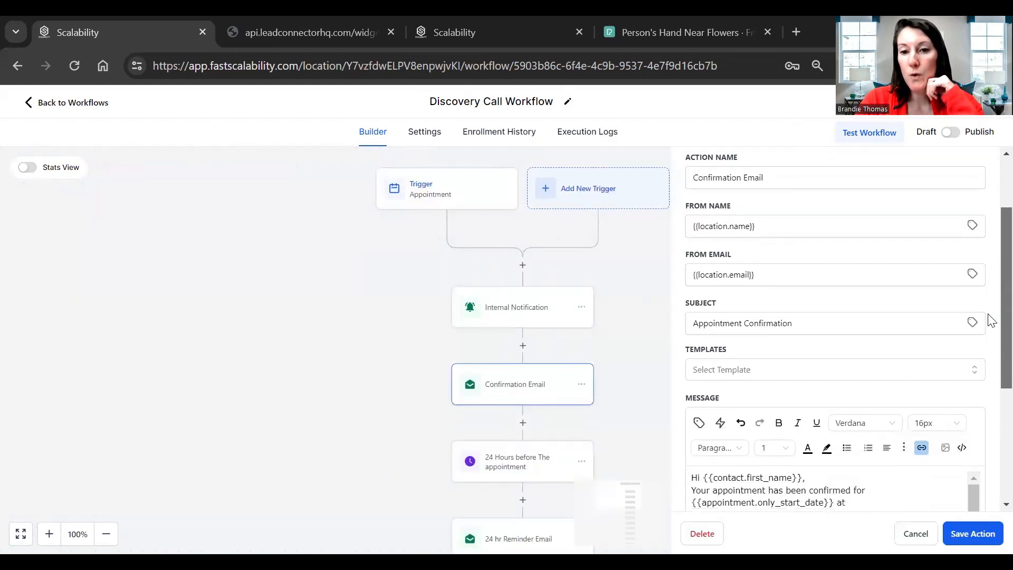
scroll(988, 317, "up", 1)
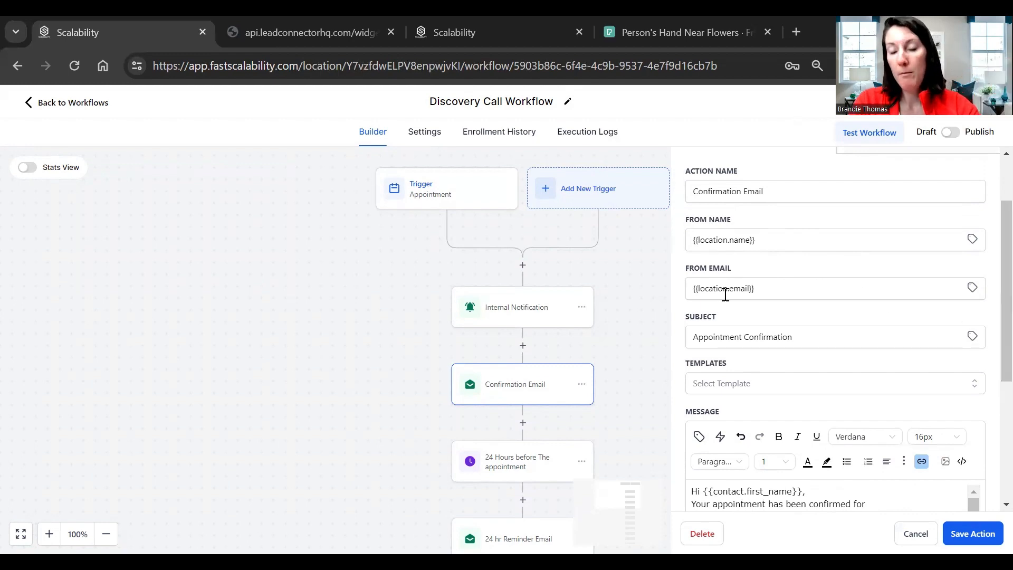
scroll(988, 327, "down", 3)
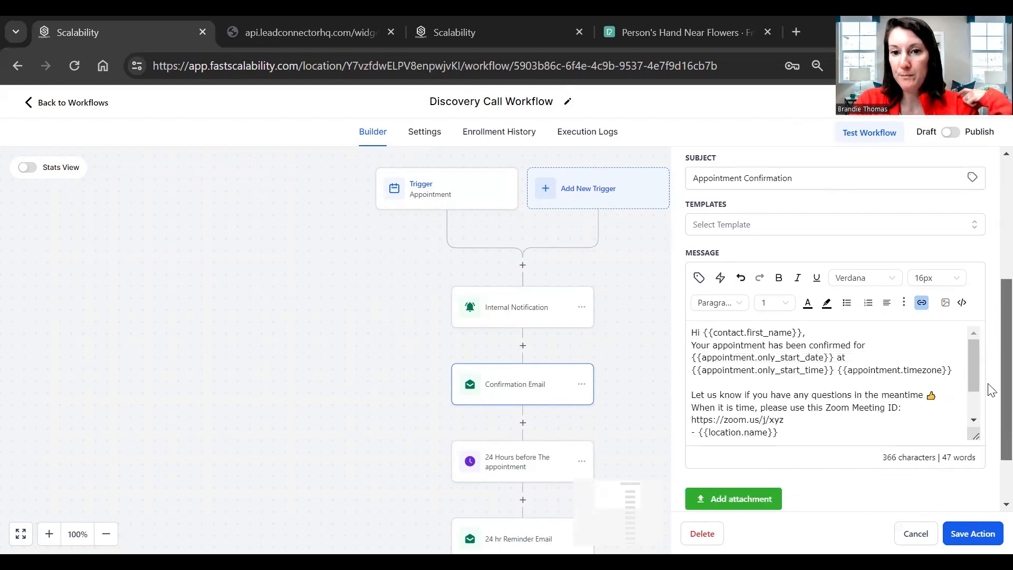
left_click(694, 198)
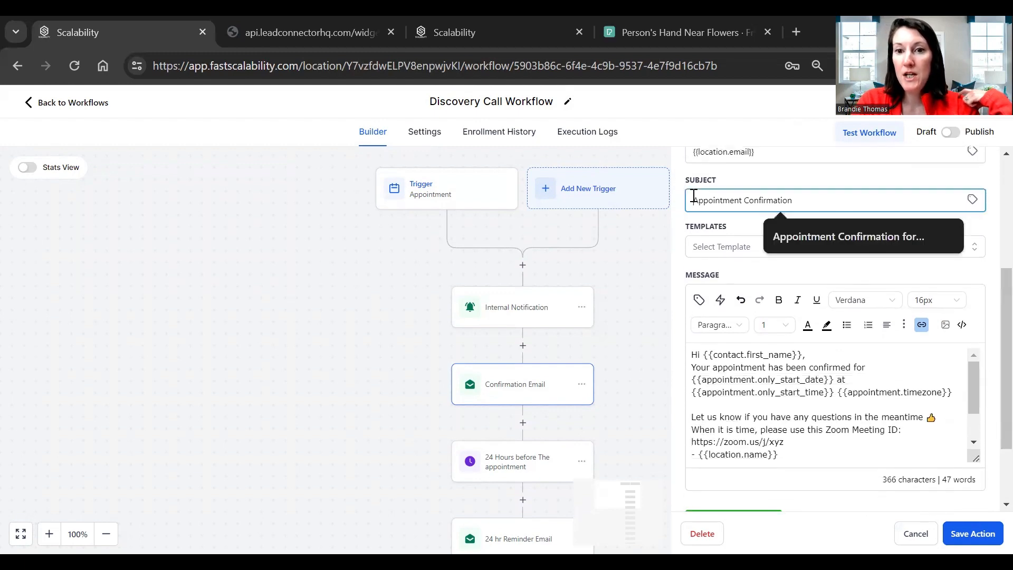
left_click(972, 201)
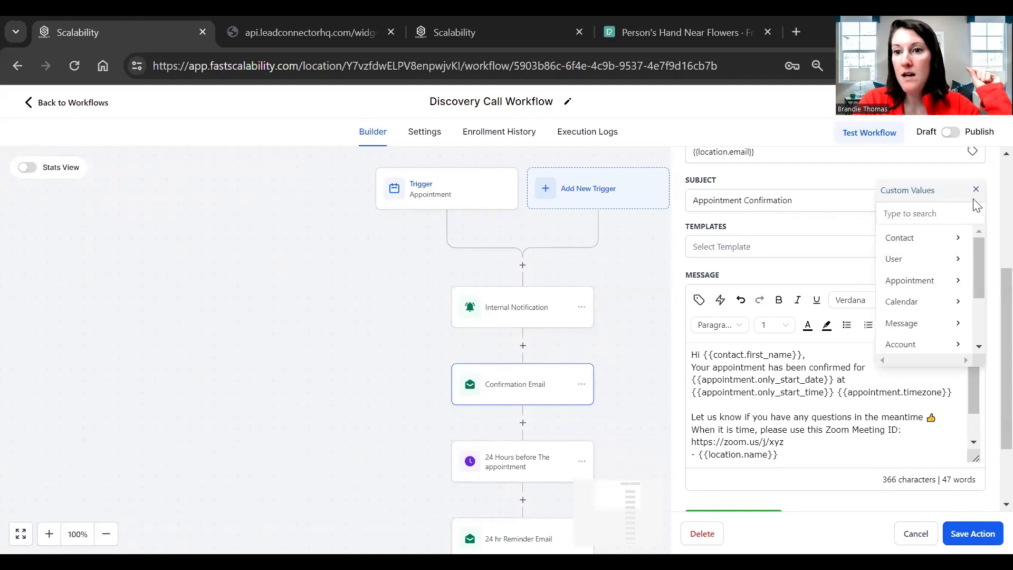
left_click(936, 240)
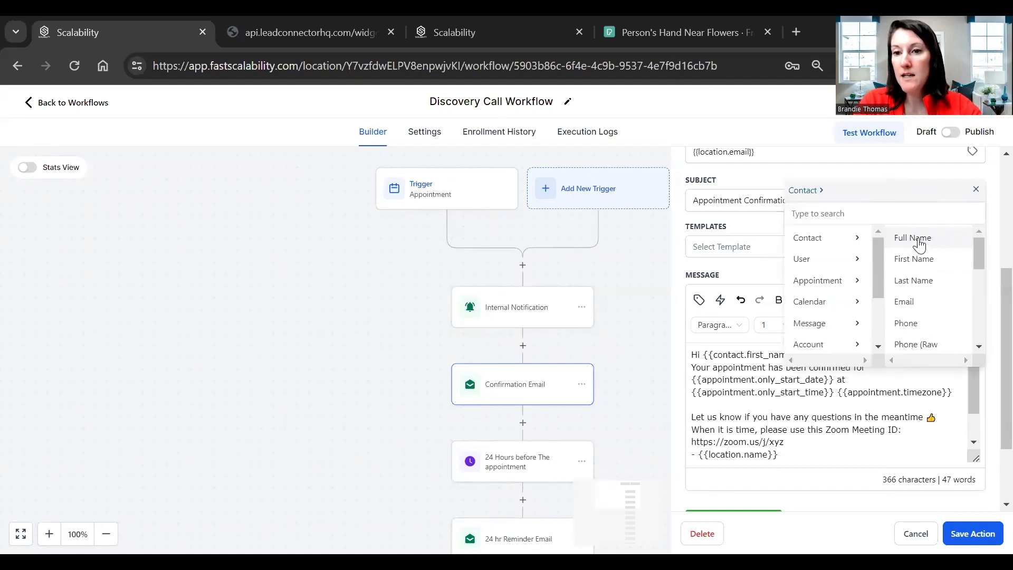
left_click(916, 235)
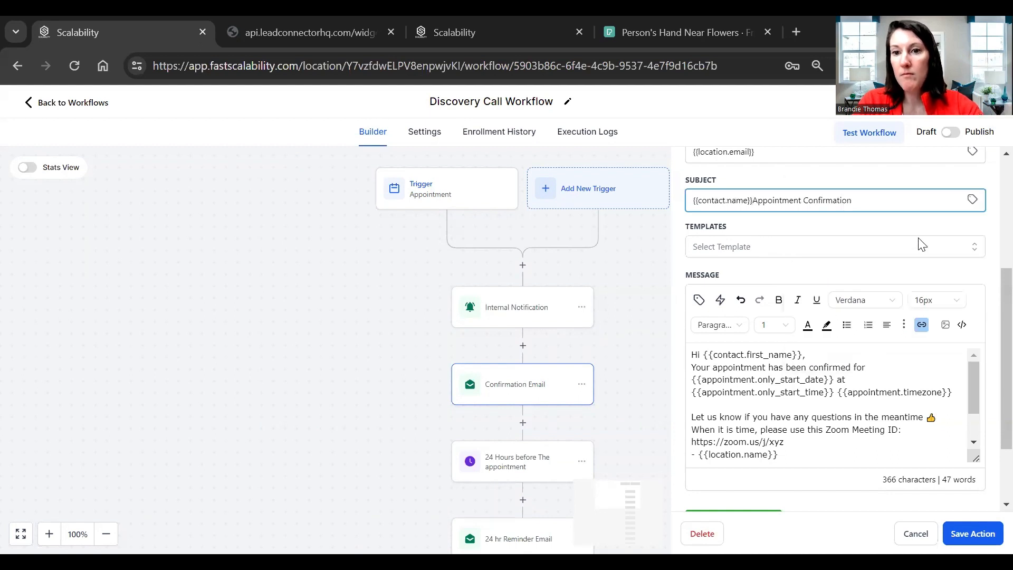
left_click(972, 200)
left_click(905, 282)
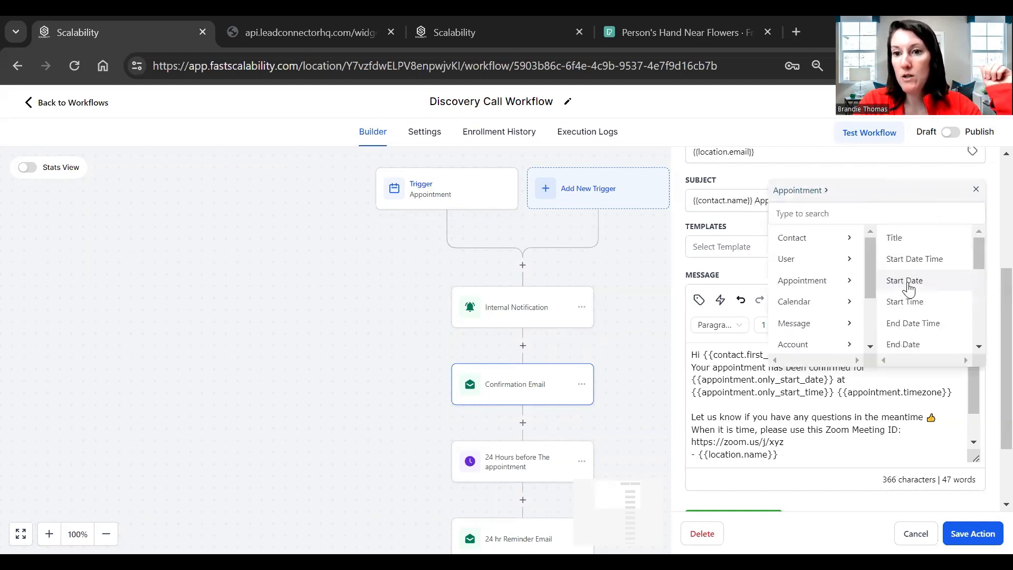
left_click(908, 243)
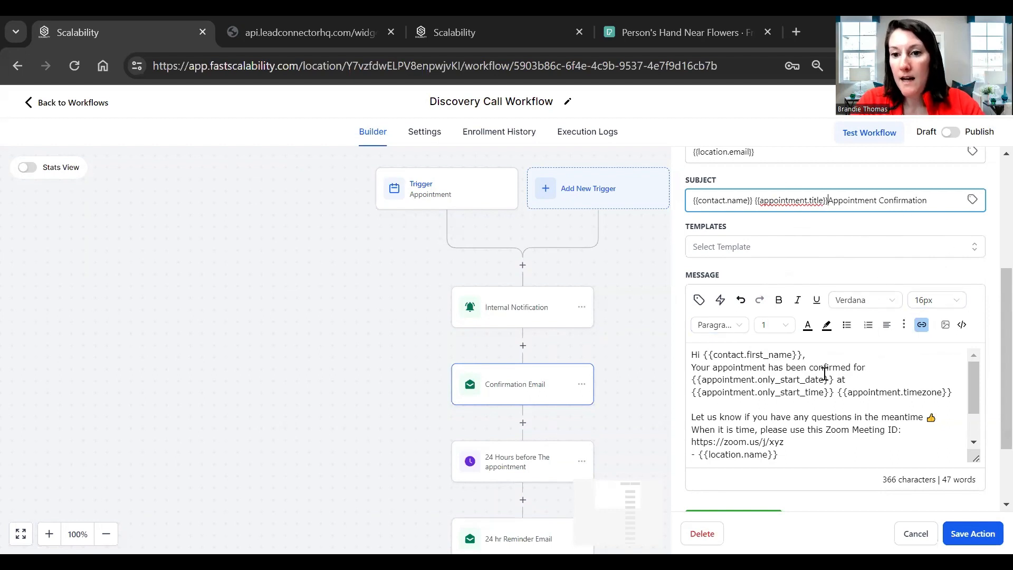
- Check the placeholder Zoom link in the Confirmation Email's message, and leave the email without saving
scroll(838, 438, "down", 2)
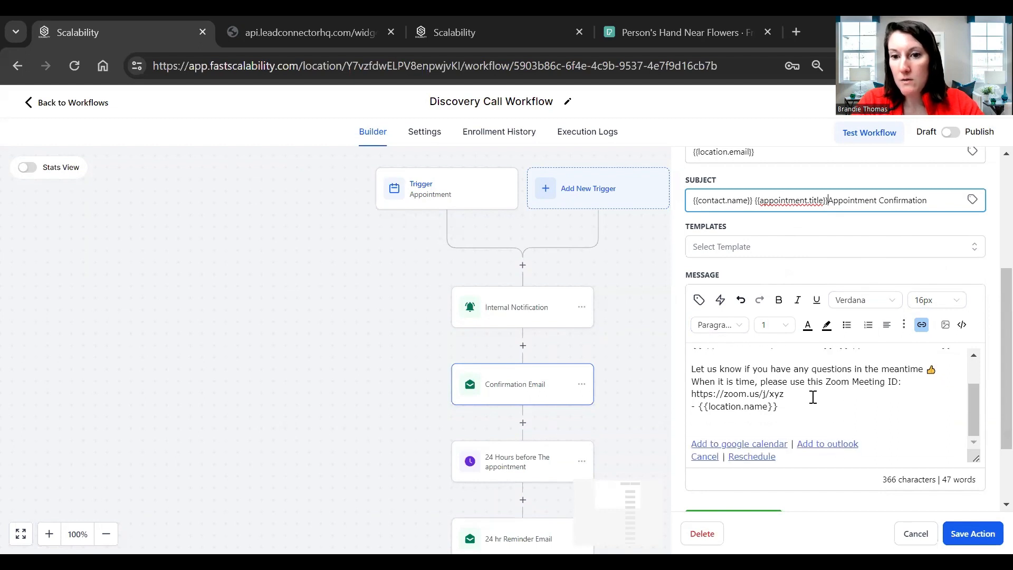
left_click_drag(813, 397, 688, 396)
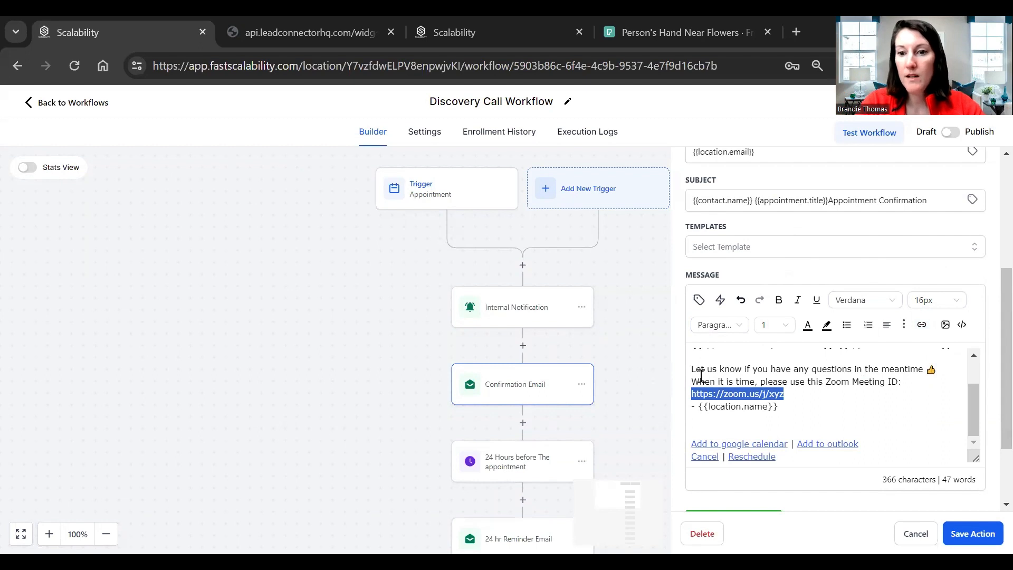
scroll(883, 410, "up", 2)
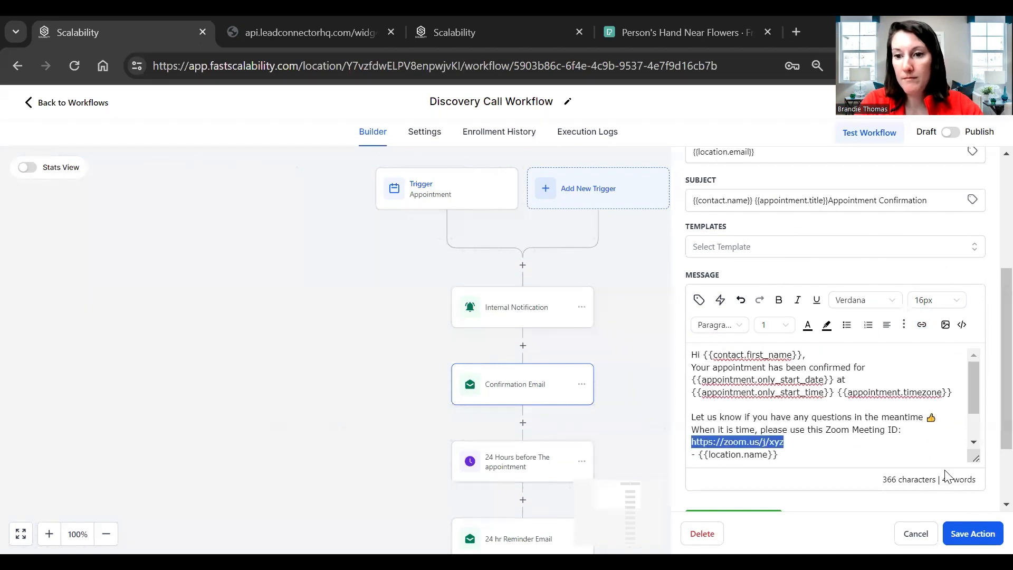
left_click(915, 534)
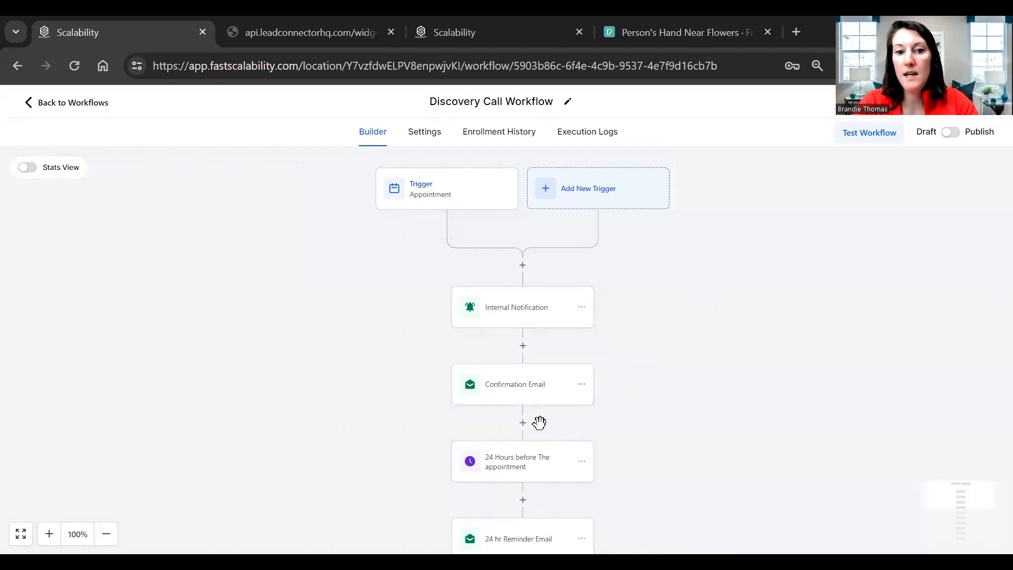
- Review the 24 hr Reminder Email's subject and message, including its Zoom link, and close the email settings
left_click_drag(774, 363, 779, 187)
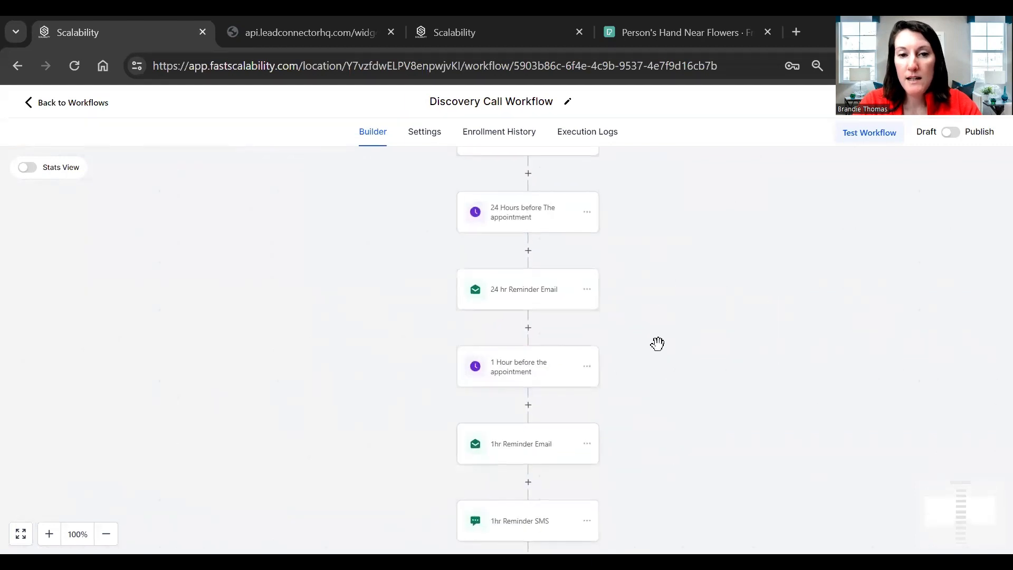
left_click_drag(656, 344, 656, 323)
left_click(521, 277)
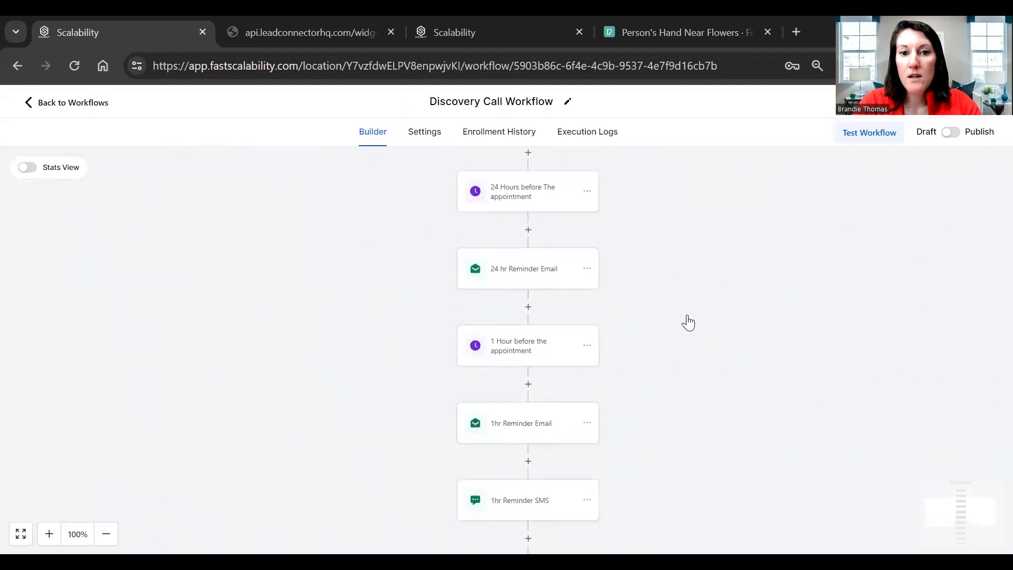
scroll(989, 296, "down", 2)
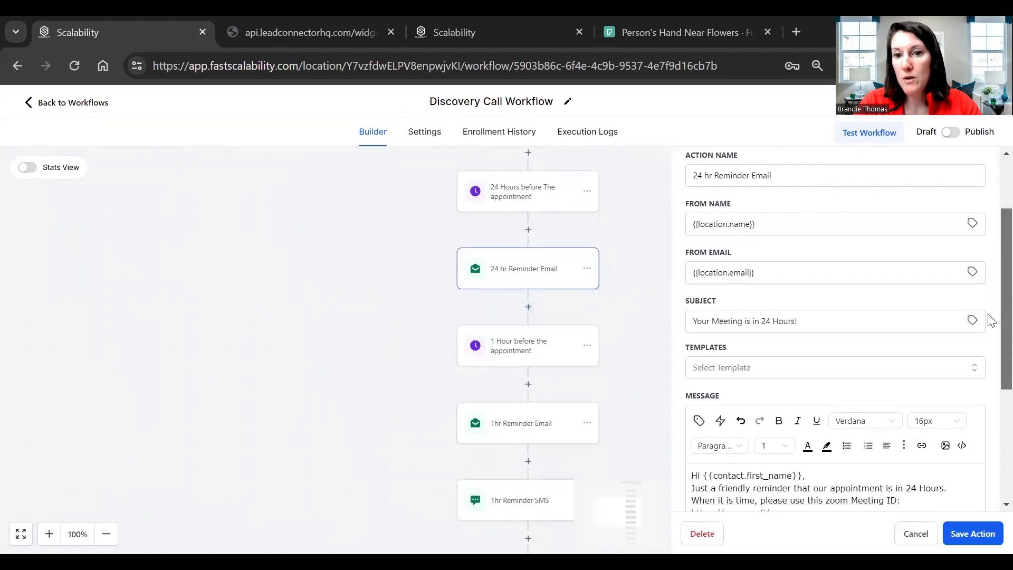
left_click_drag(986, 338, 986, 413)
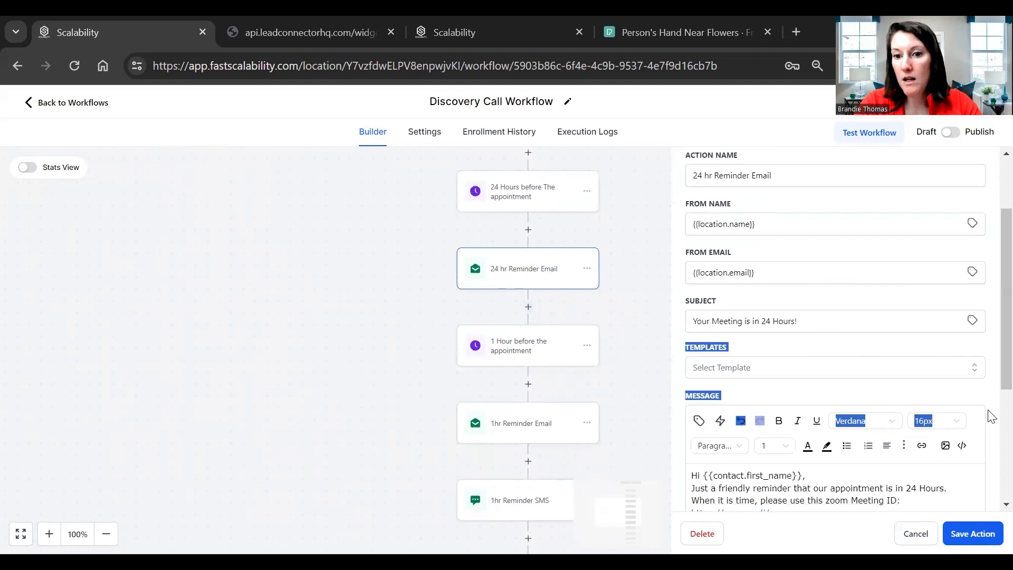
scroll(990, 422, "down", 2)
scroll(989, 433, "down", 2)
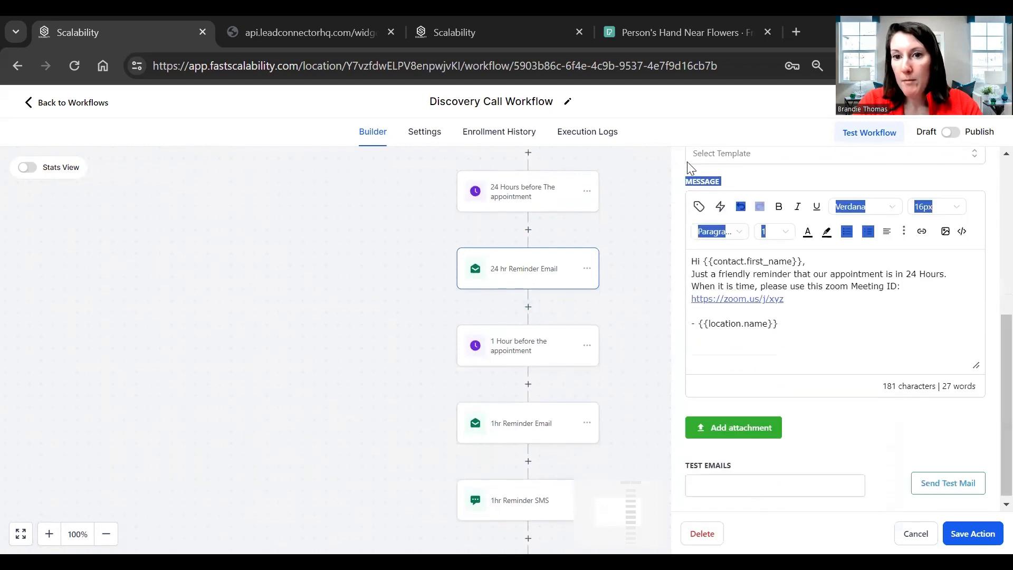
left_click(804, 315)
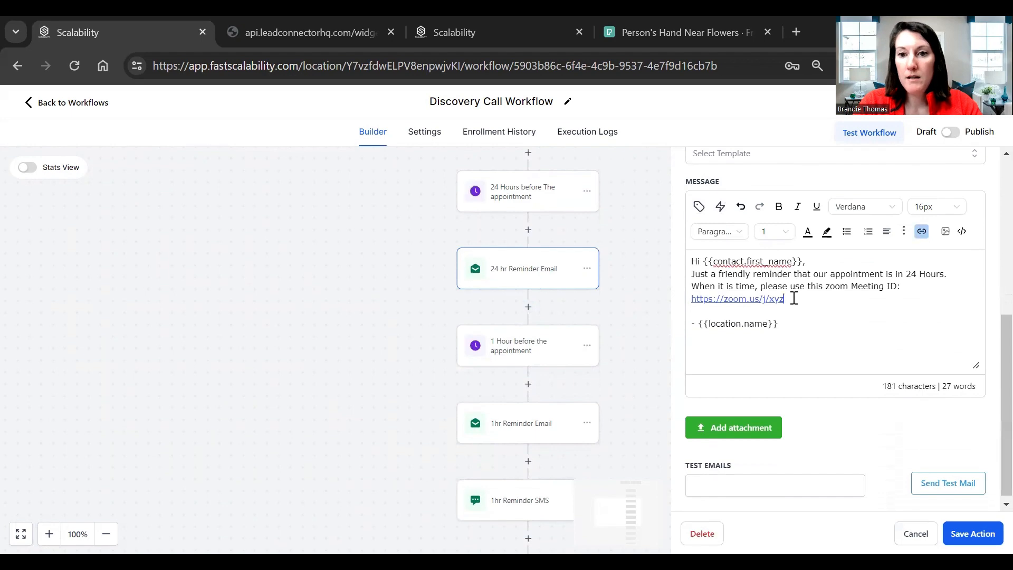
left_click_drag(784, 298, 680, 305)
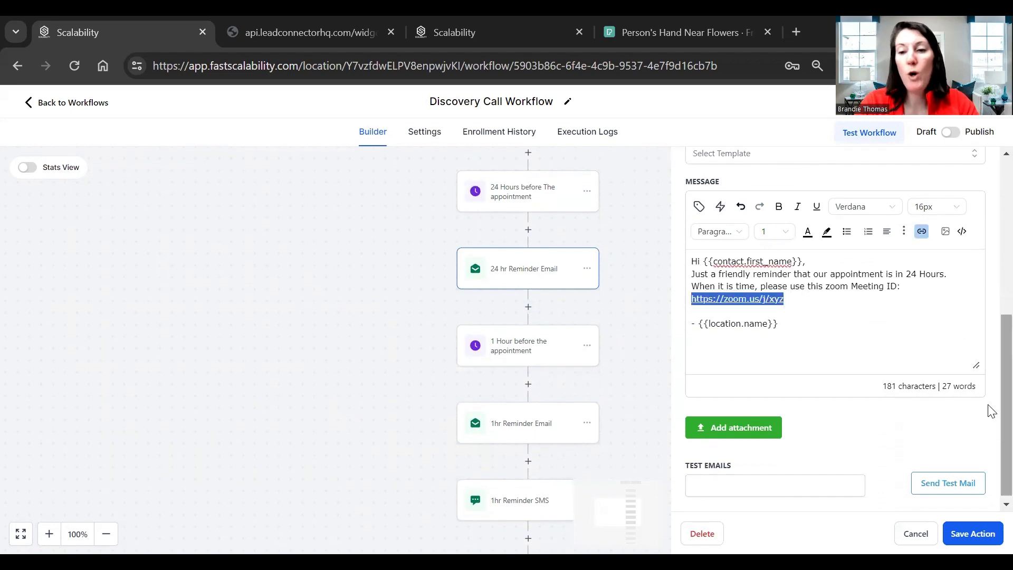
scroll(988, 406, "down", 1)
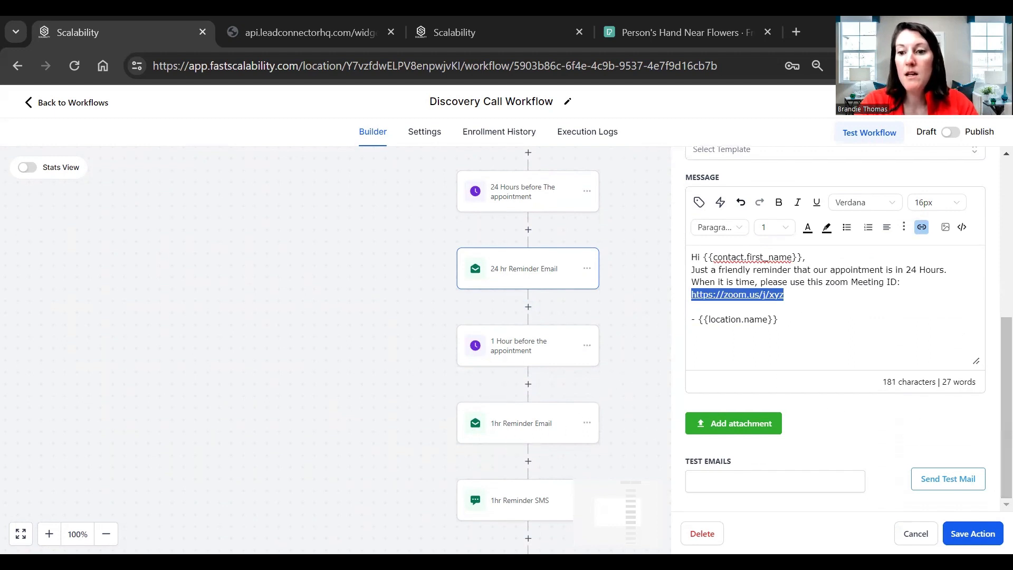
left_click(574, 370)
- Check the message text of the 1hr Reminder SMS and close its settings
left_click_drag(647, 413, 645, 200)
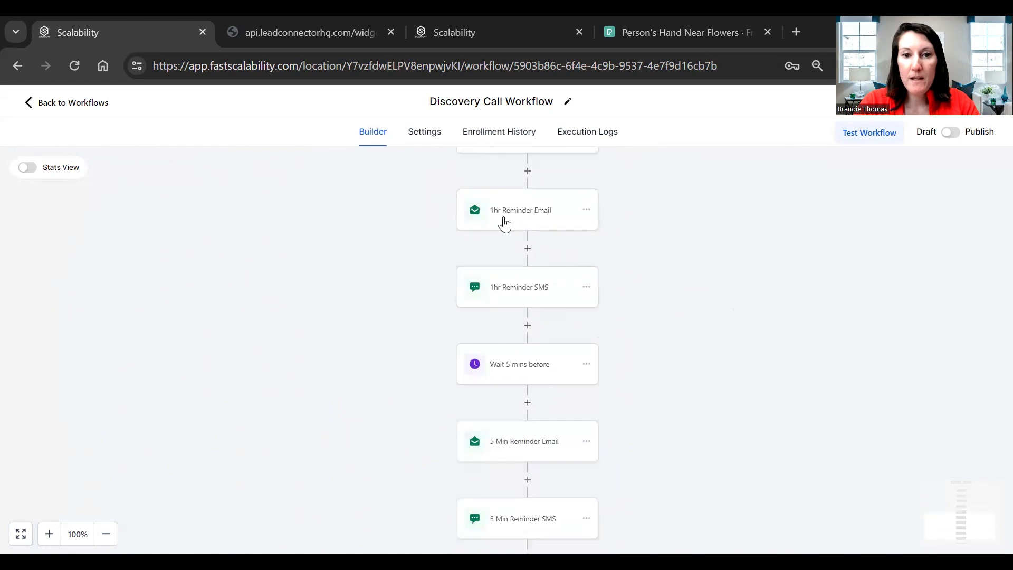
left_click(524, 289)
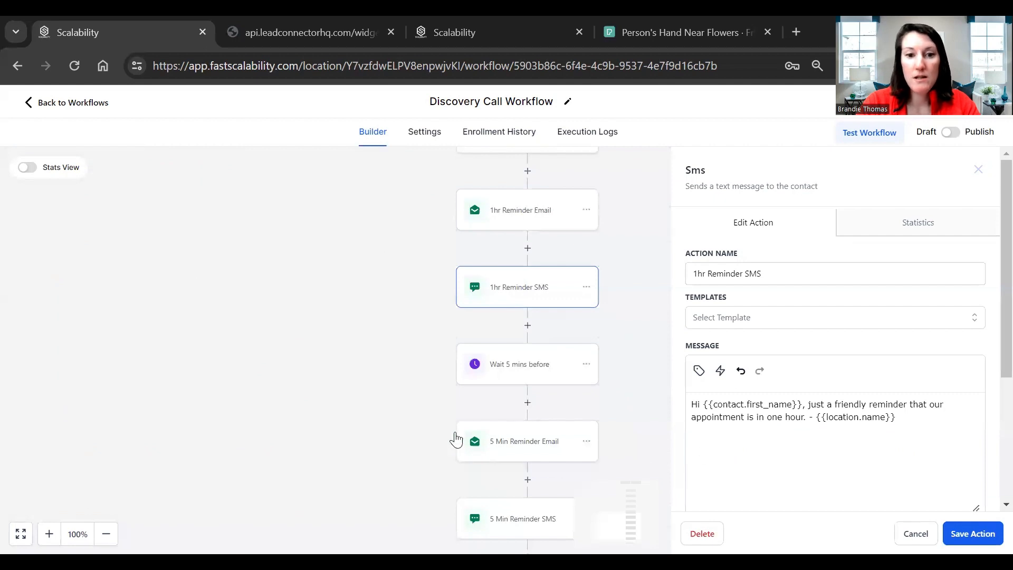
left_click(978, 170)
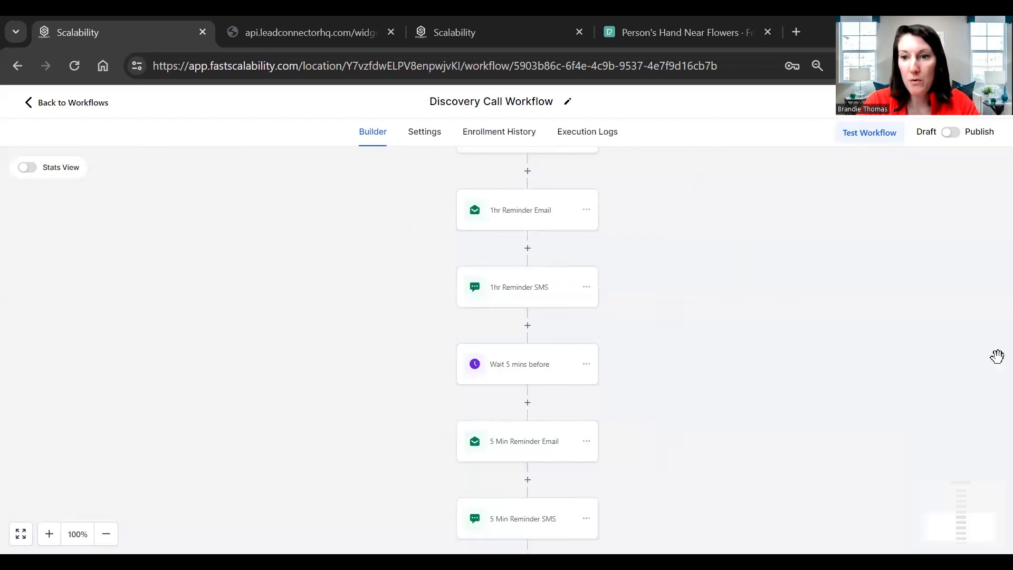
- Add an internal notification action of type SMS after the 5 Min Reminder SMS
left_click_drag(748, 456, 773, 331)
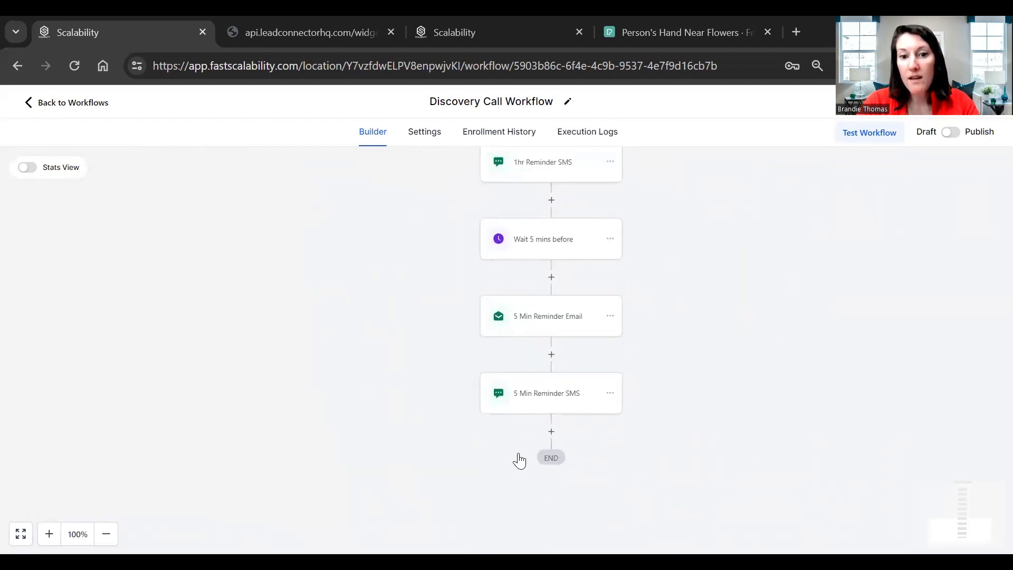
left_click(551, 428)
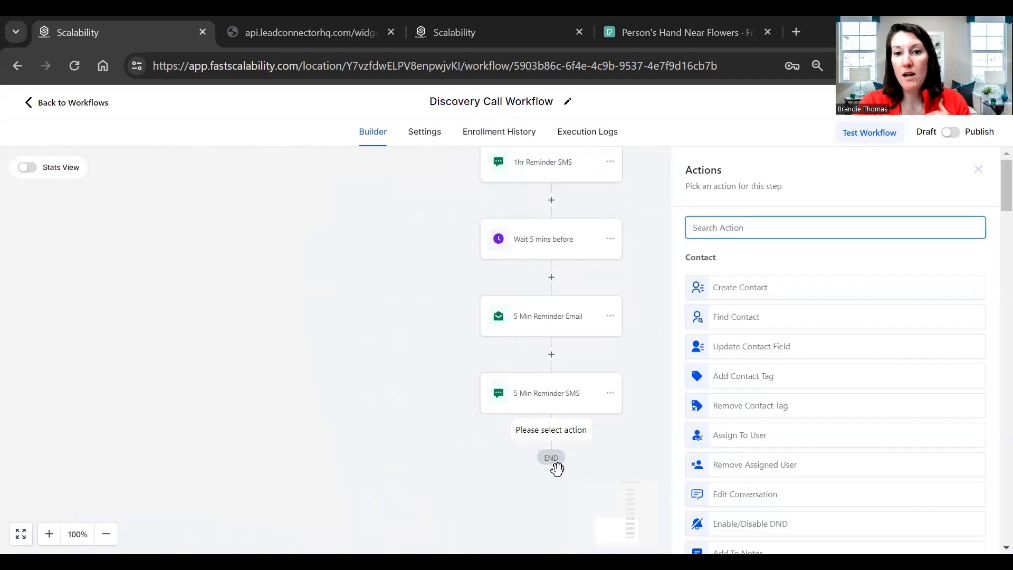
type("inter")
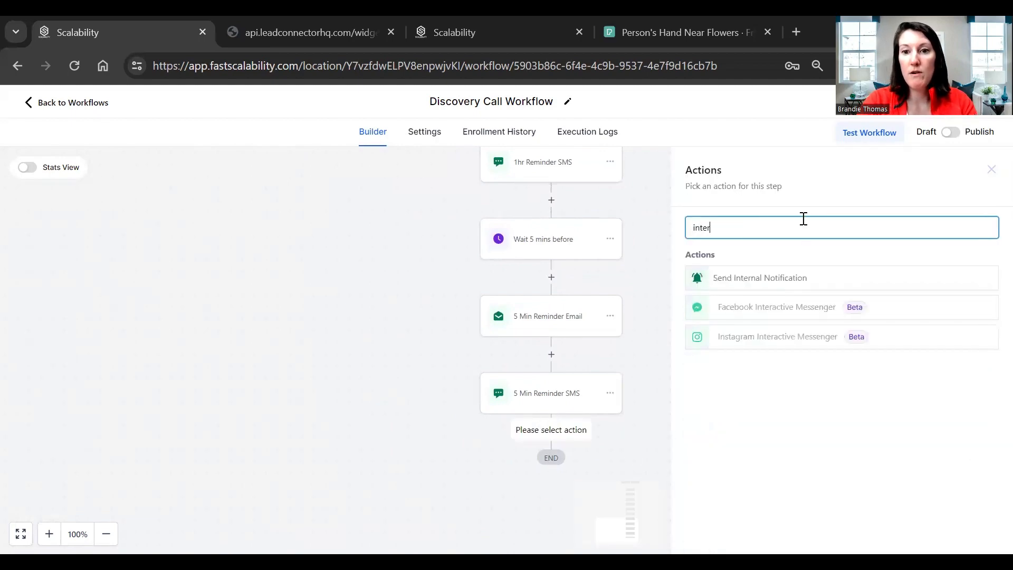
left_click(751, 281)
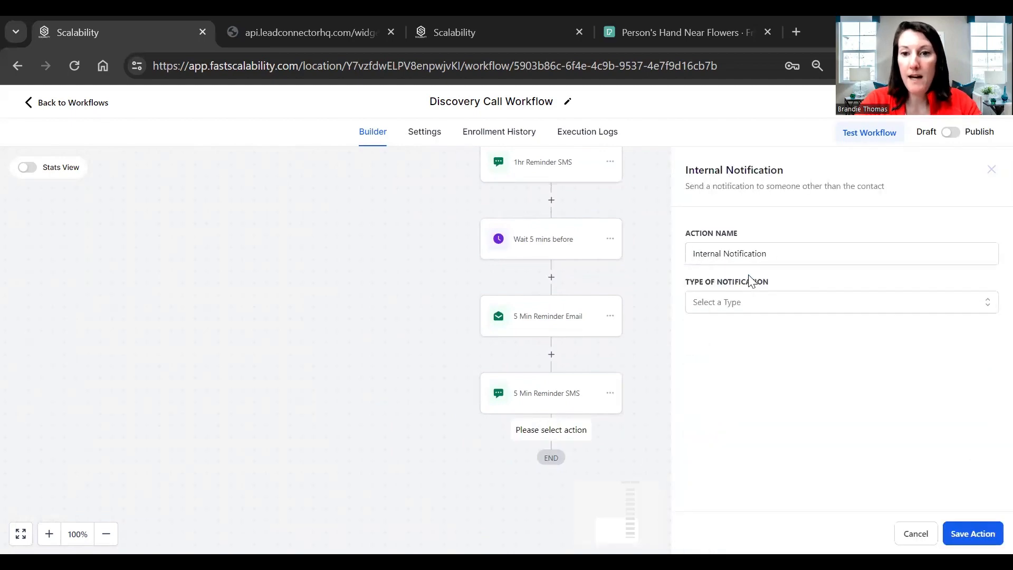
left_click(729, 310)
left_click(708, 372)
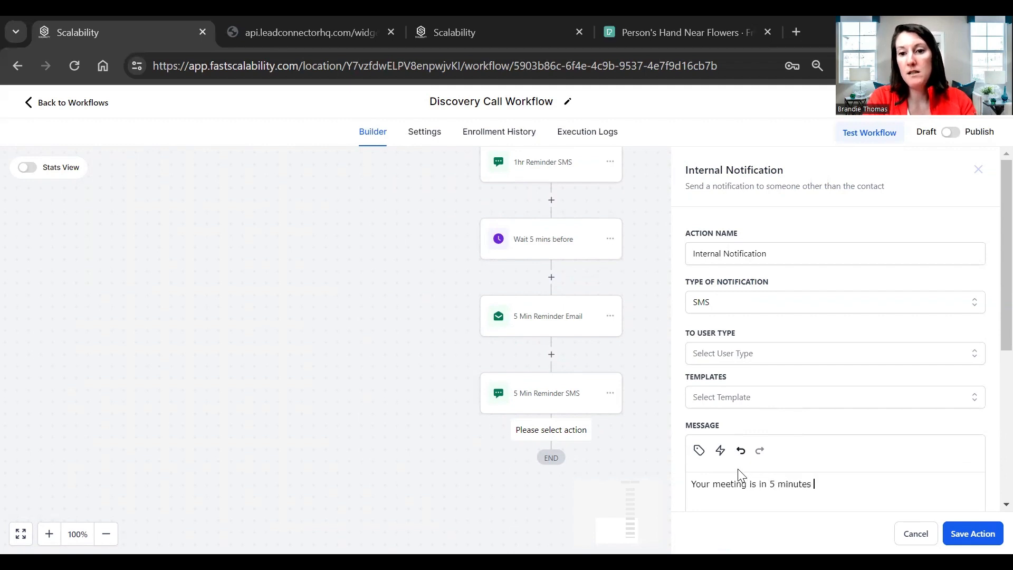
- Write the notification message "Your meeting is in 5 minutes" followed by the appointment Title and Meeting Location custom values
left_click(698, 450)
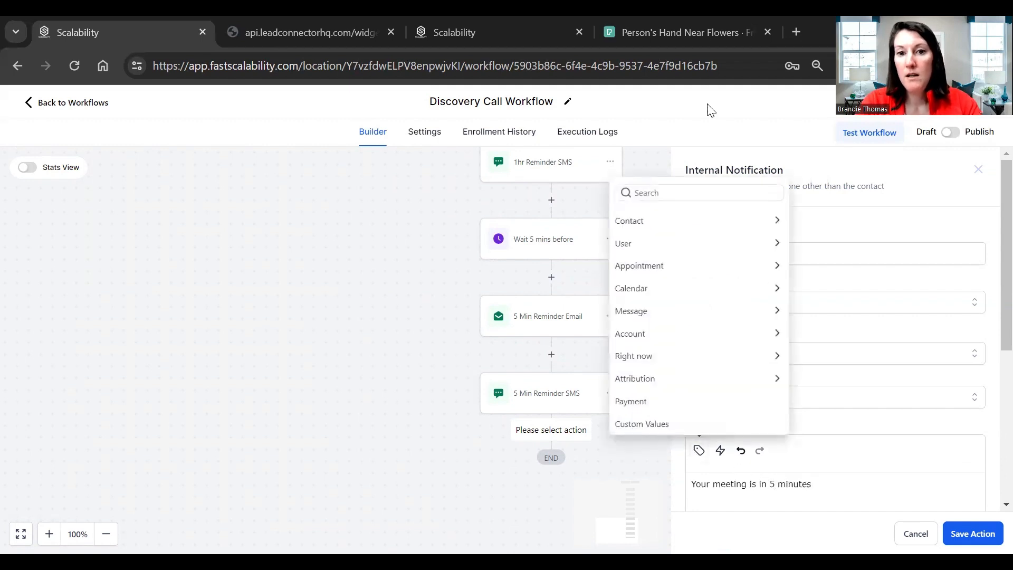
left_click(693, 270)
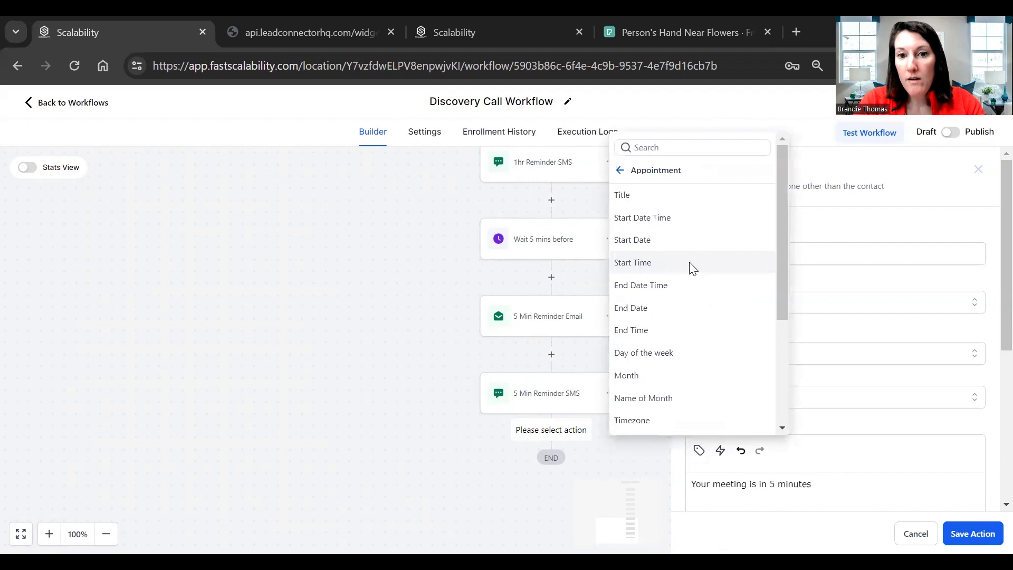
left_click(674, 196)
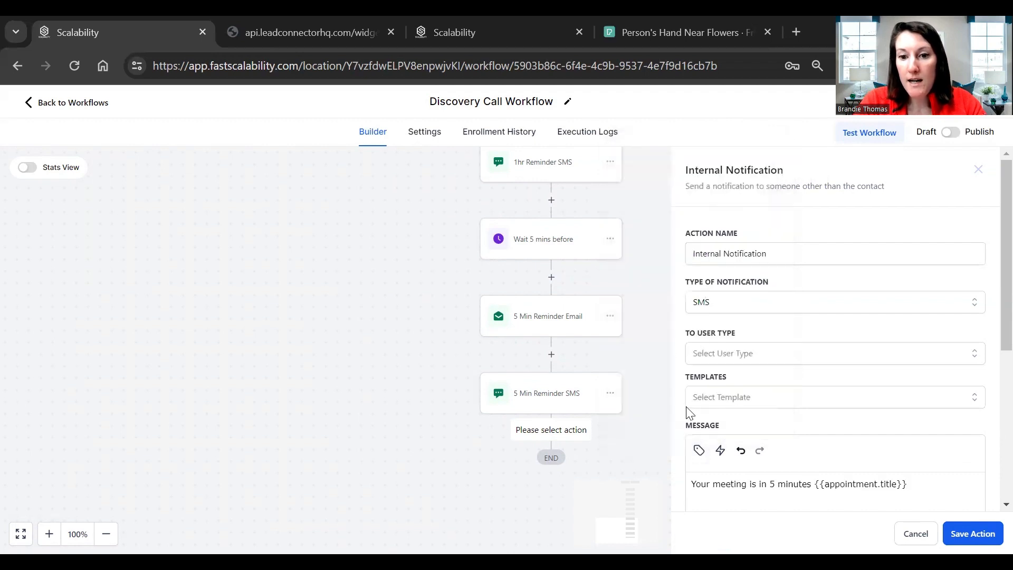
left_click(699, 450)
scroll(693, 322, "down", 2)
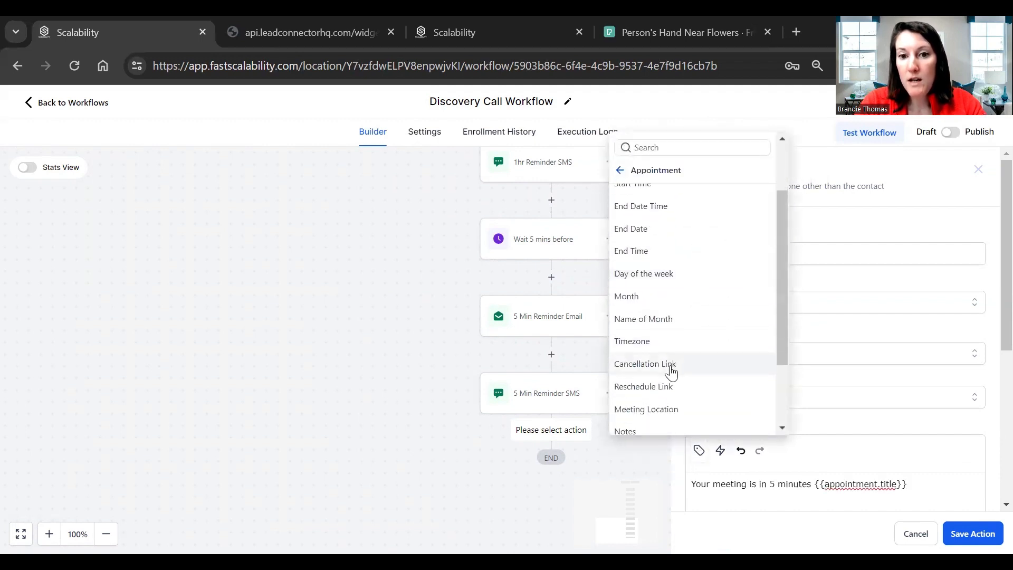
left_click(654, 410)
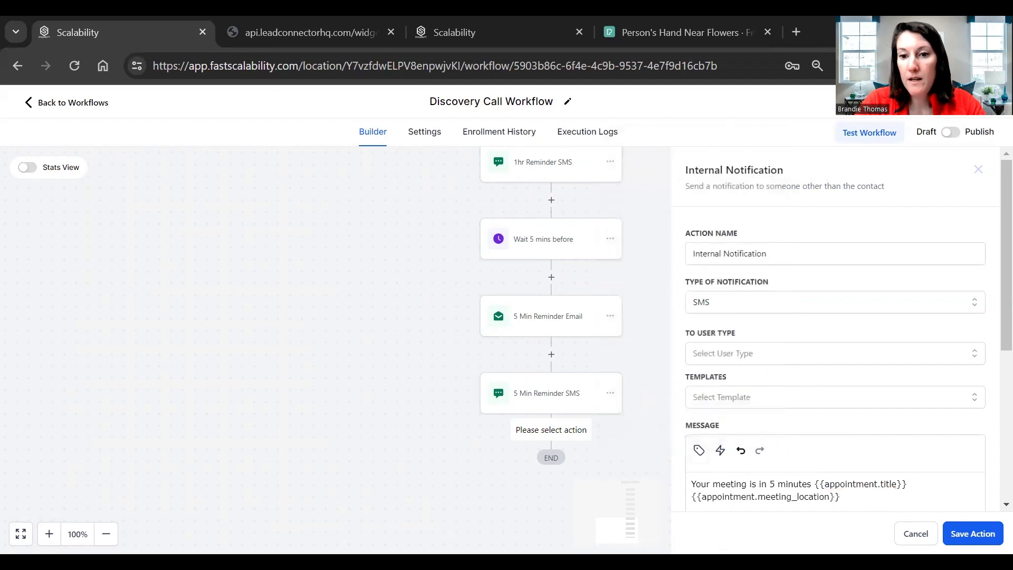
- Set the internal notification's user type to Assigned User and save the action
left_click(972, 533)
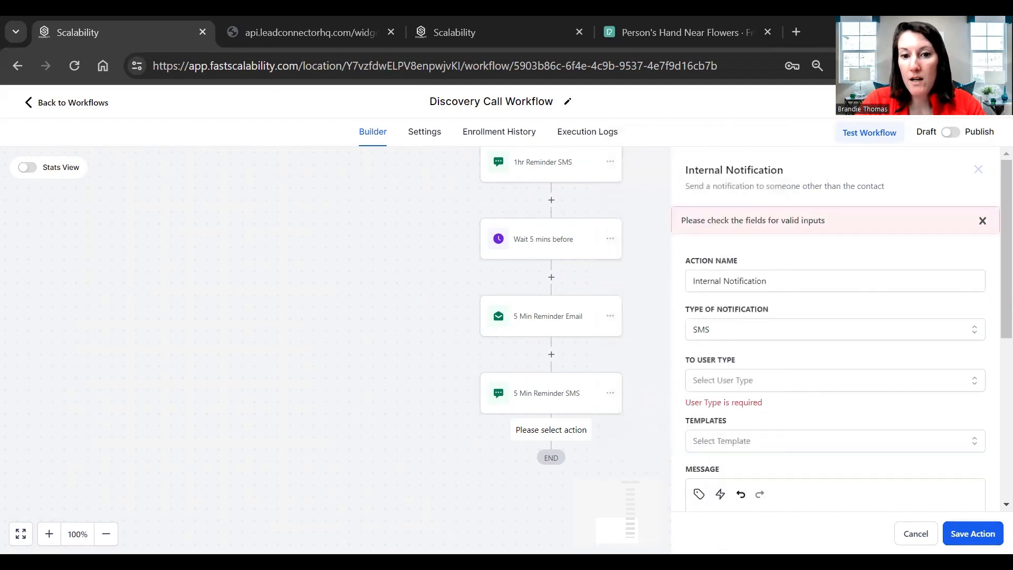
left_click(779, 380)
left_click(728, 438)
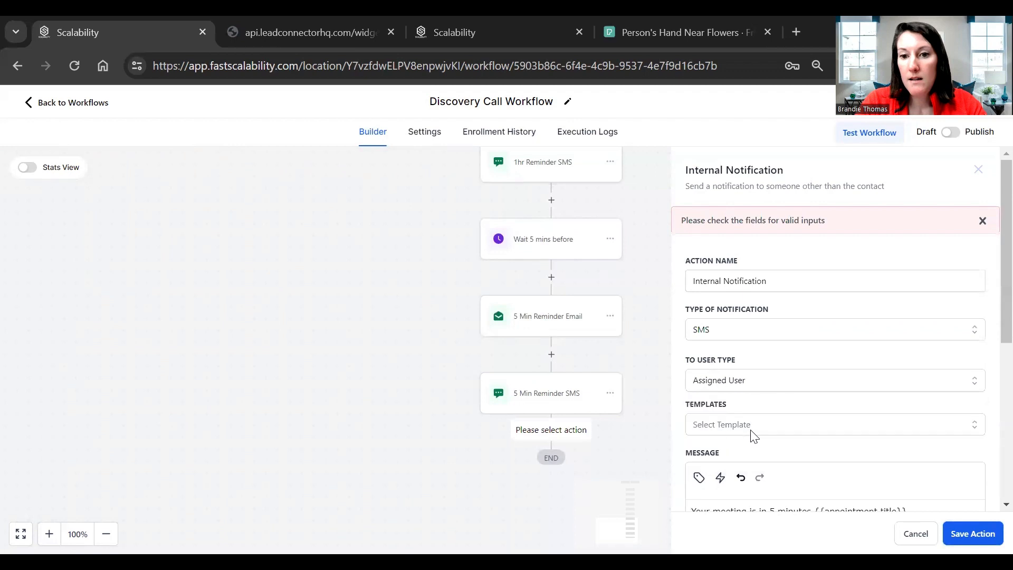
left_click(757, 423)
left_click(884, 489)
left_click(973, 533)
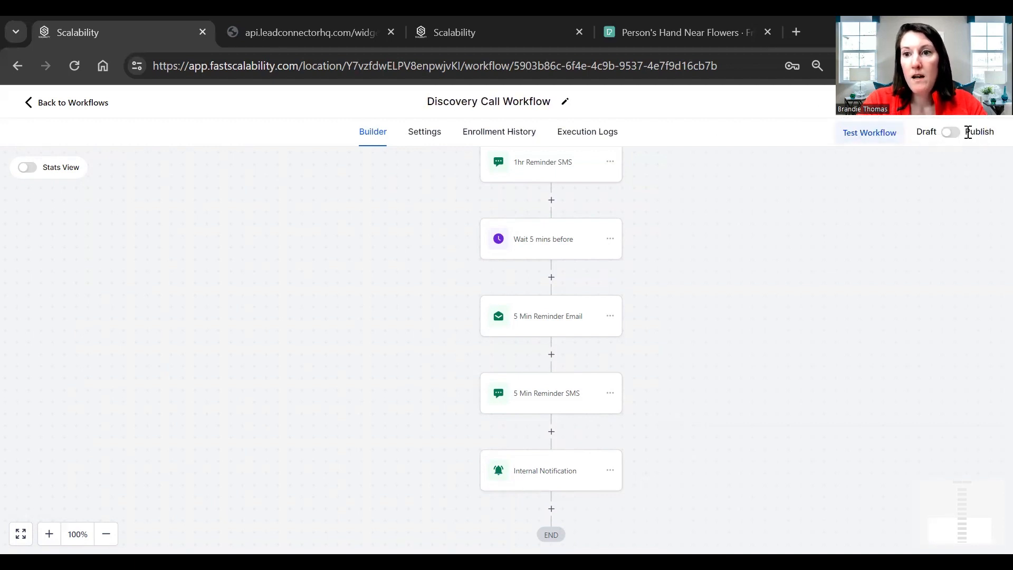
- Publish the Discovery Call Workflow and allow re-entry for contacts in its settings
left_click(958, 133)
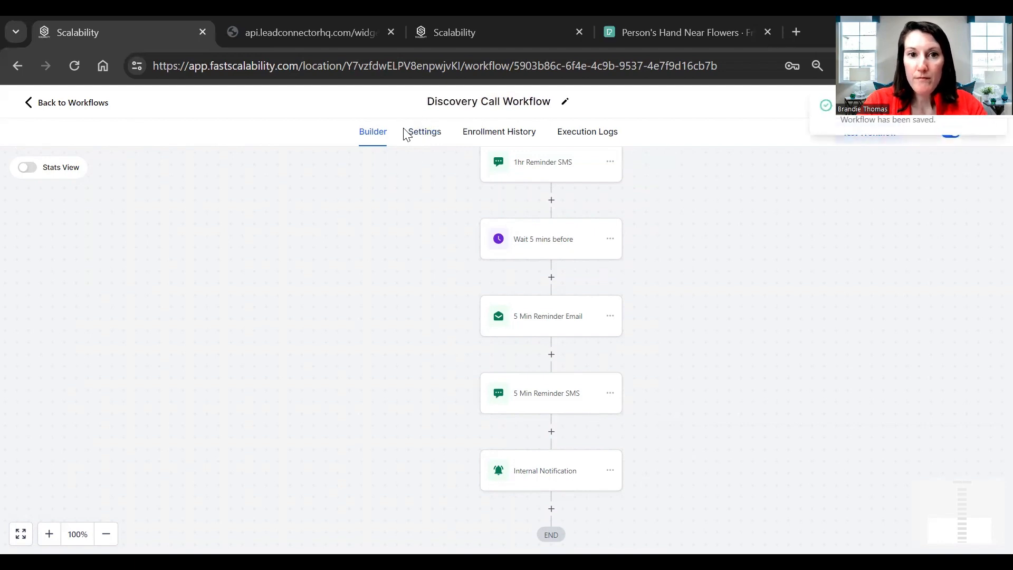
left_click(416, 134)
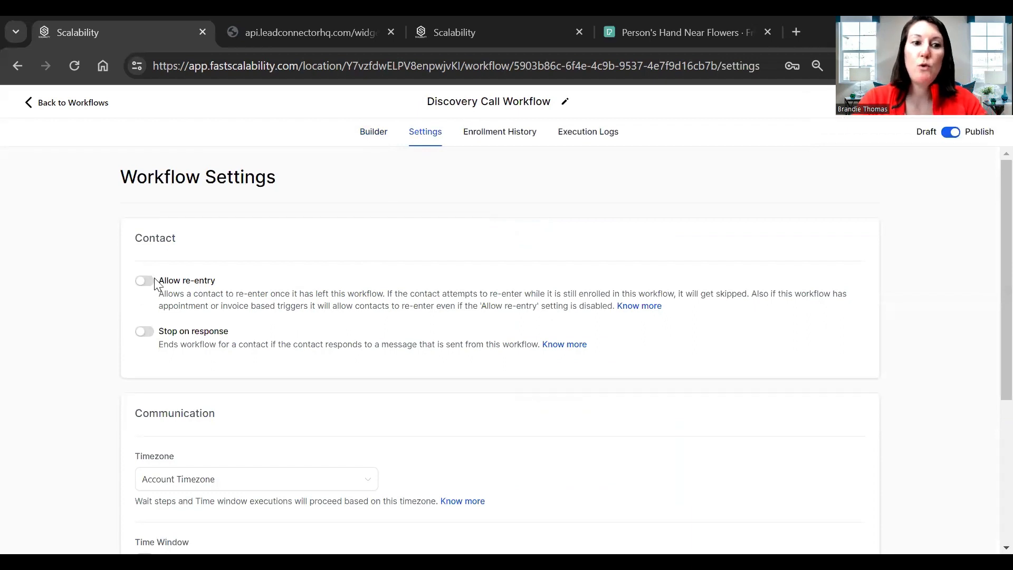
left_click(144, 280)
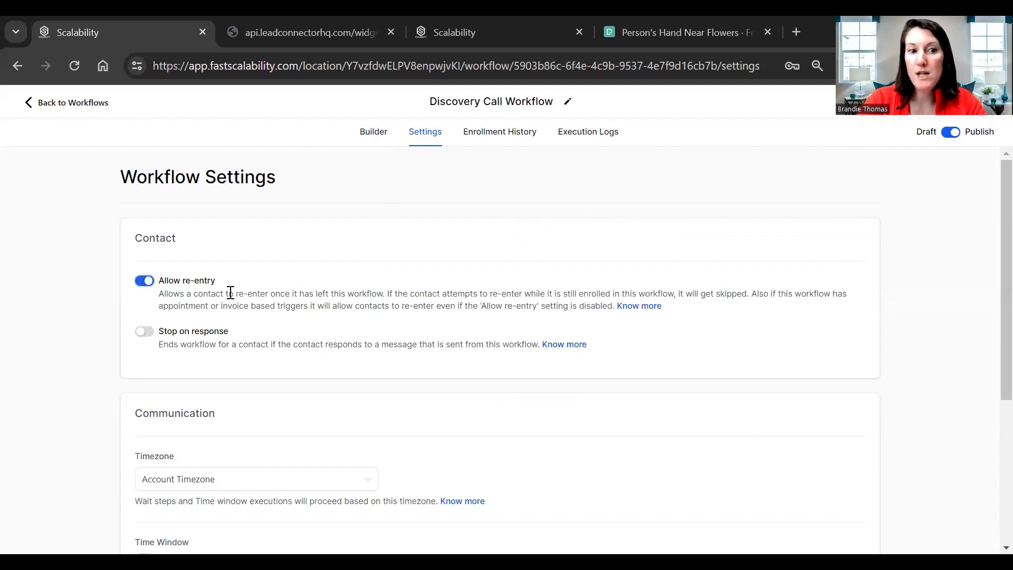
- Review the workflow's communication settings, including timezone, time window, sender details and conversations
scroll(254, 306, "down", 3)
scroll(182, 291, "up", 2)
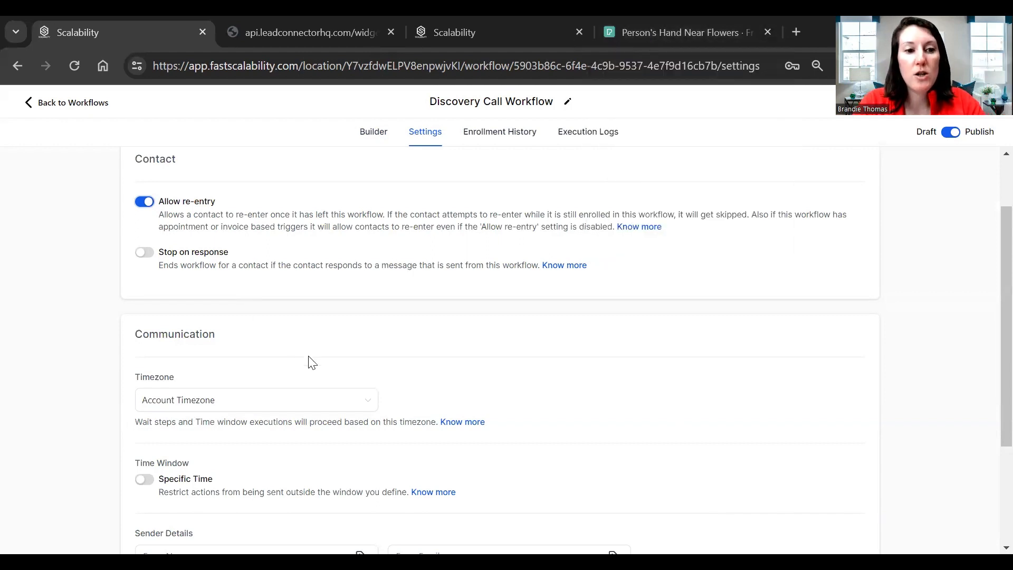
left_click(351, 409)
left_click(351, 410)
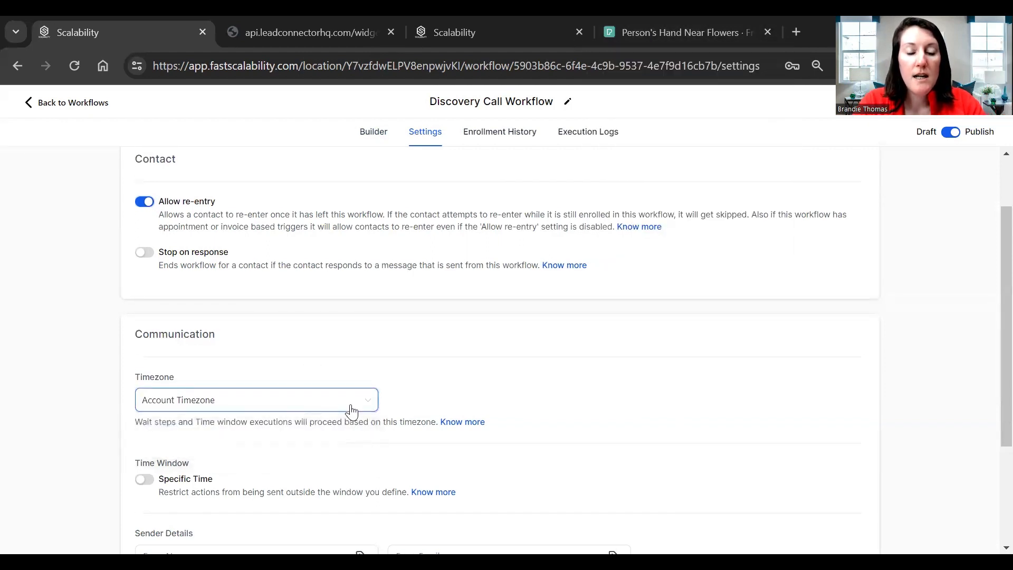
scroll(351, 409, "down", 2)
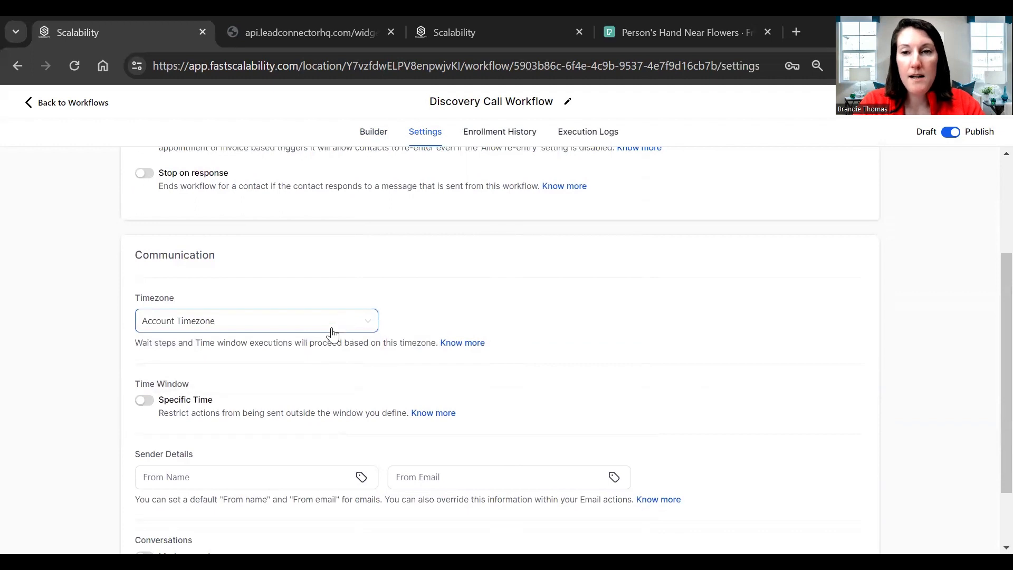
scroll(328, 342, "down", 2)
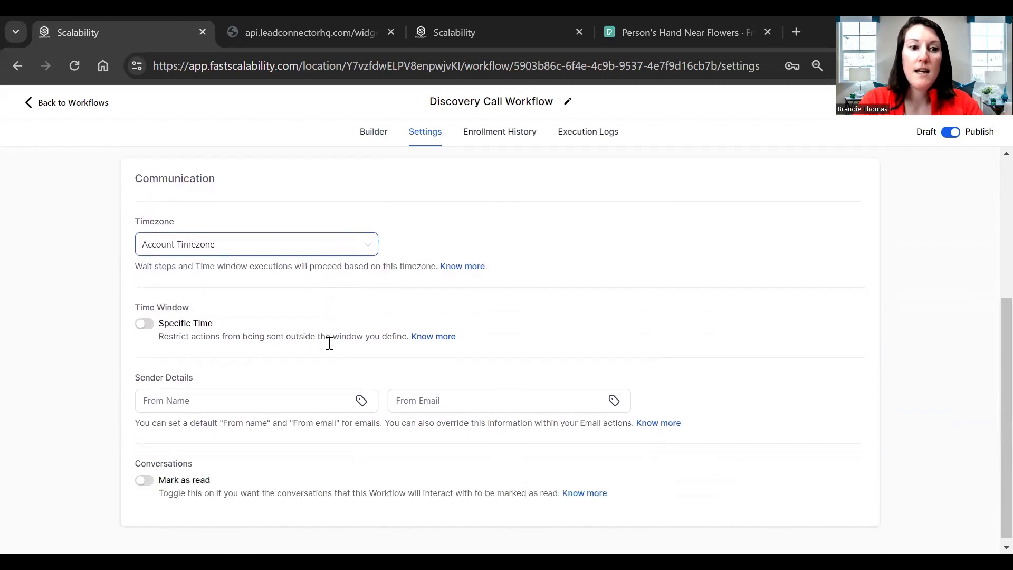
left_click(229, 419)
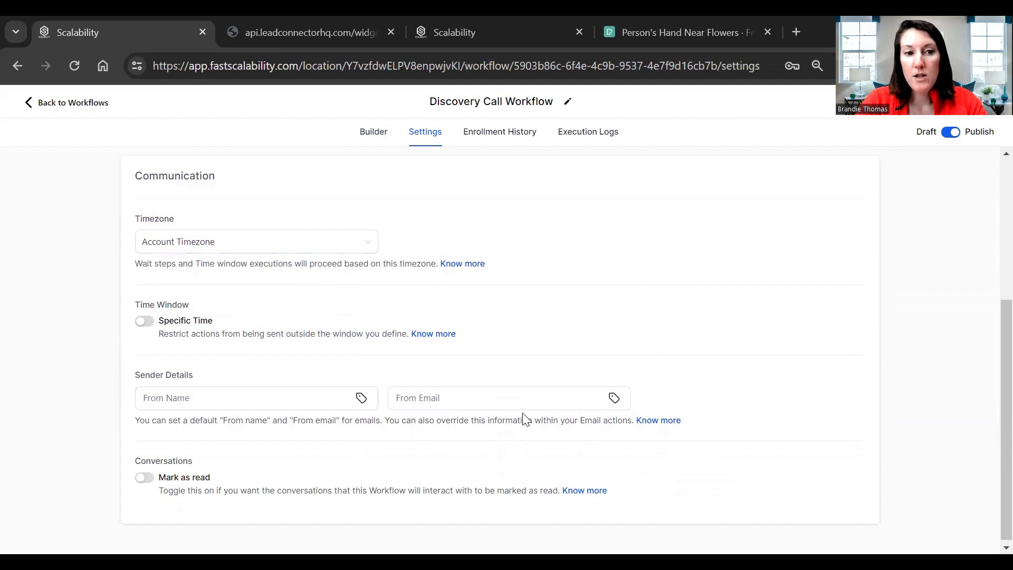
- Check the workflow's enrollment history and its execution logs
scroll(506, 195, "up", 2)
left_click(523, 141)
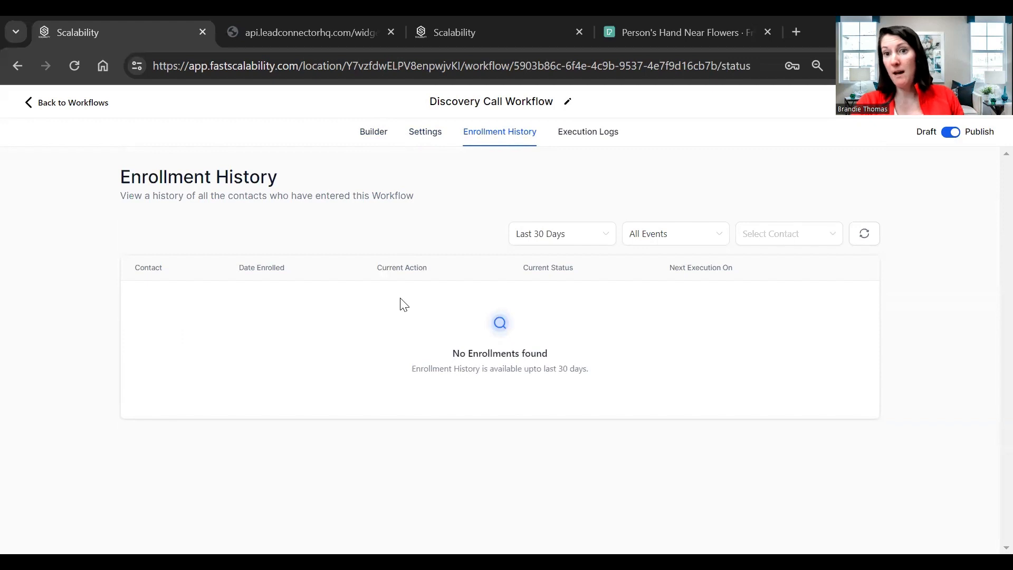
left_click(593, 132)
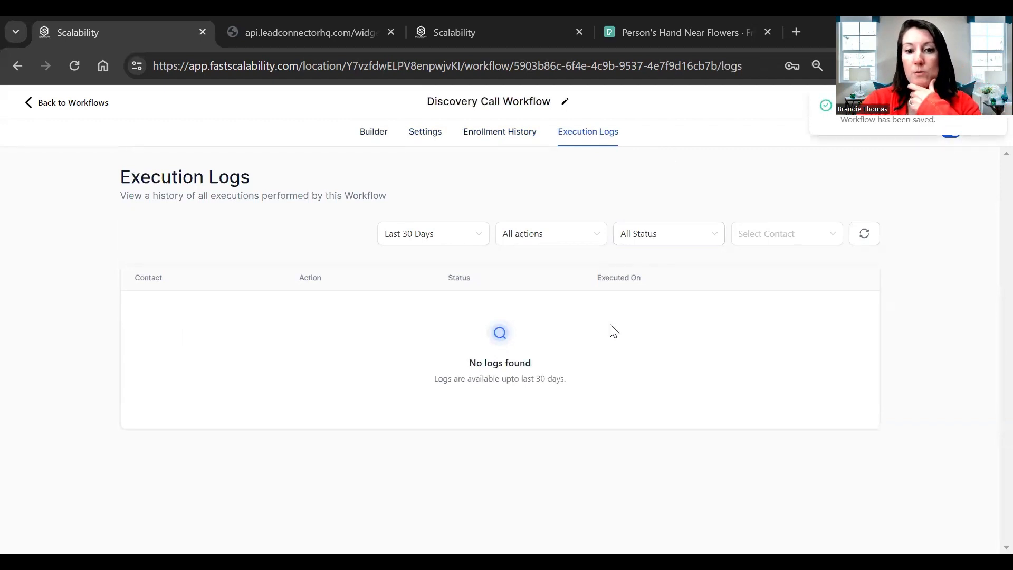
- Leave the workflow, go to the forms under Sites, and create a new form from scratch
left_click(45, 106)
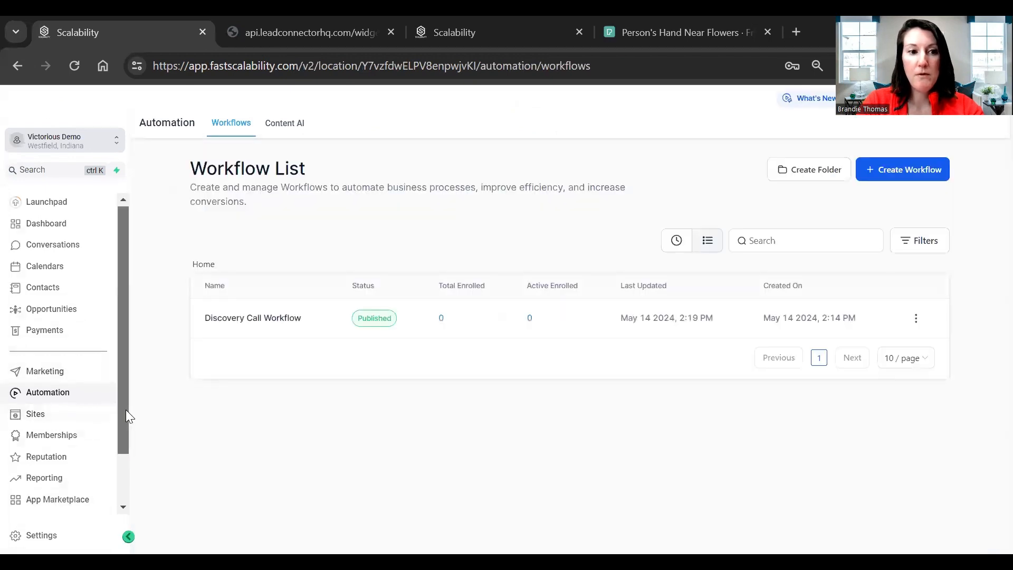
left_click_drag(126, 411, 140, 484)
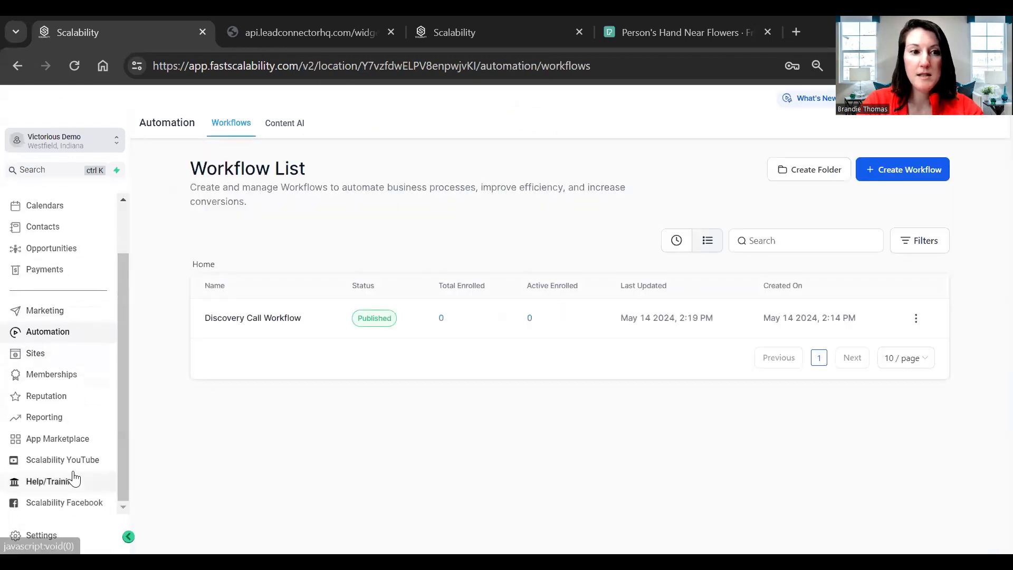
left_click(37, 357)
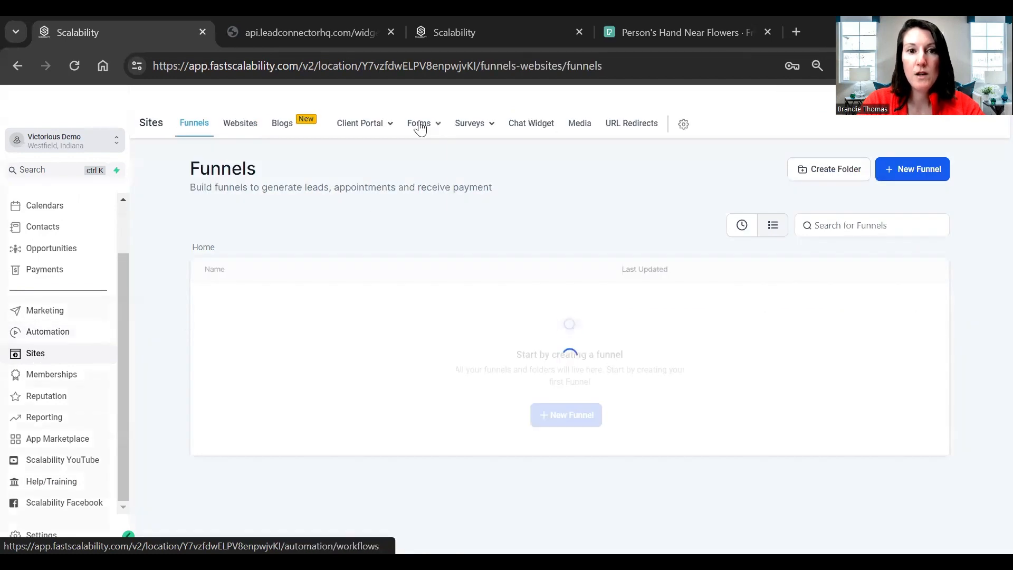
left_click(419, 127)
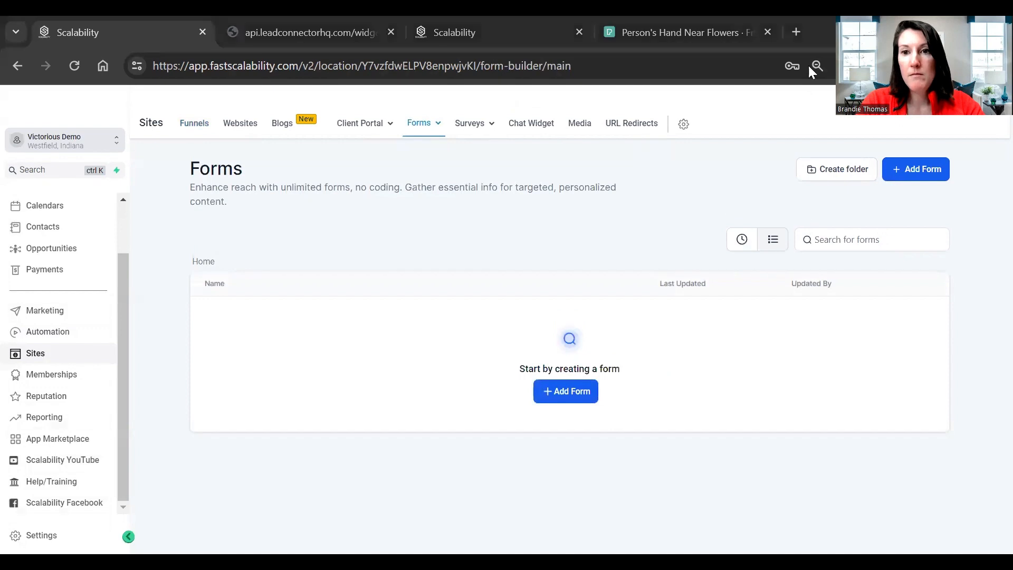
left_click(917, 160)
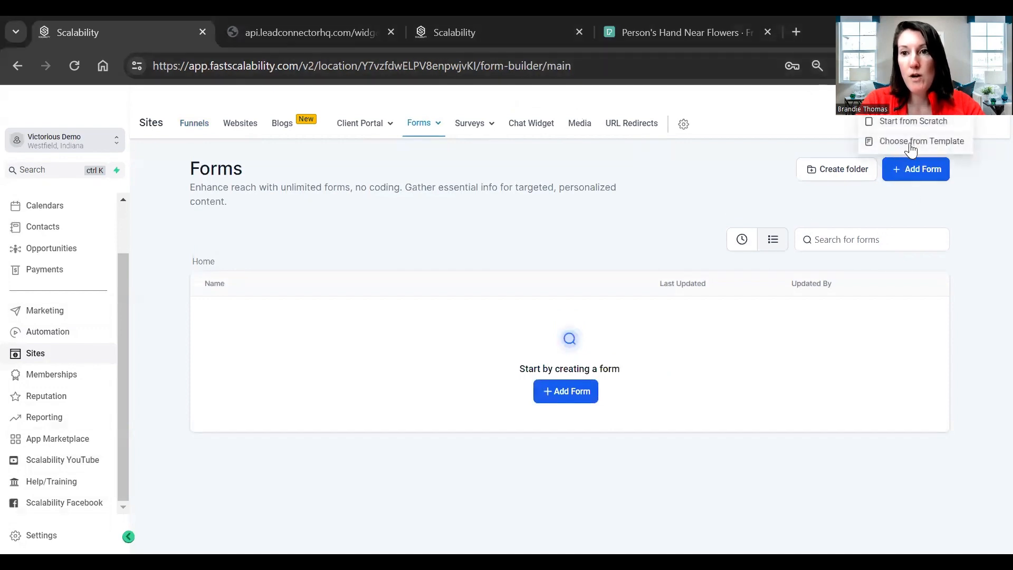
left_click(912, 124)
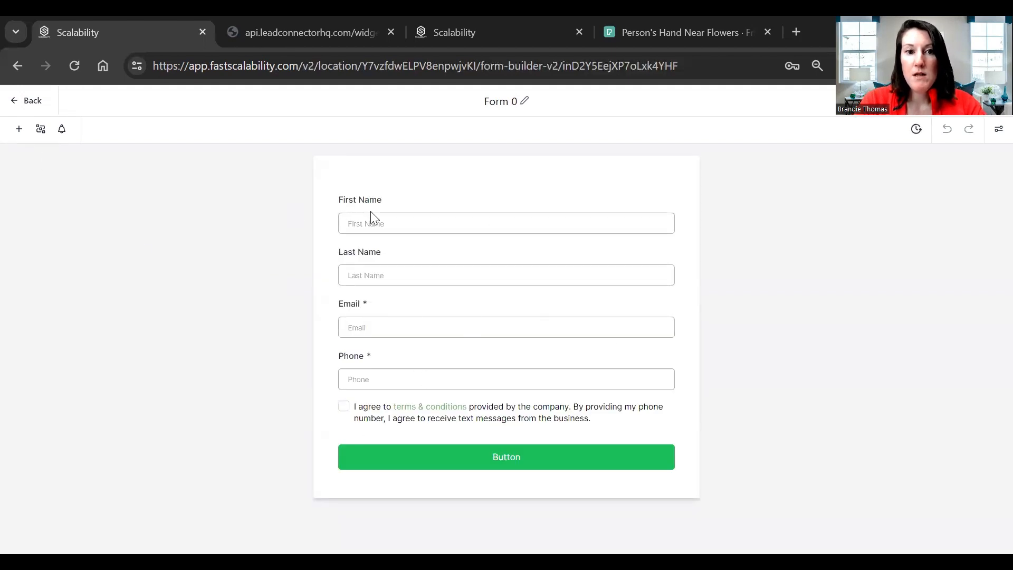
- Start a new Single Line custom field for the Contact object from the form's custom field elements
left_click(19, 129)
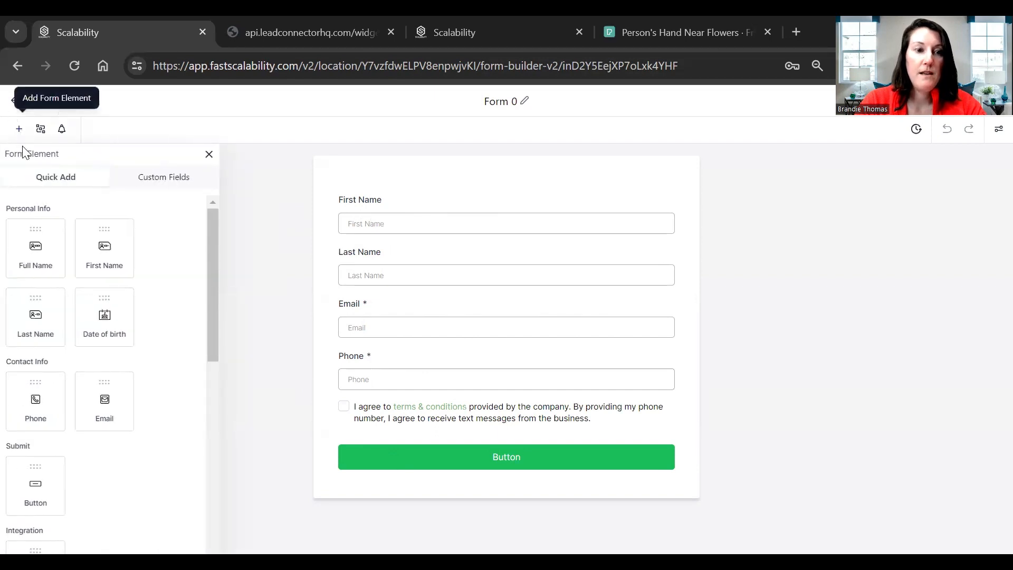
left_click(152, 186)
left_click(91, 246)
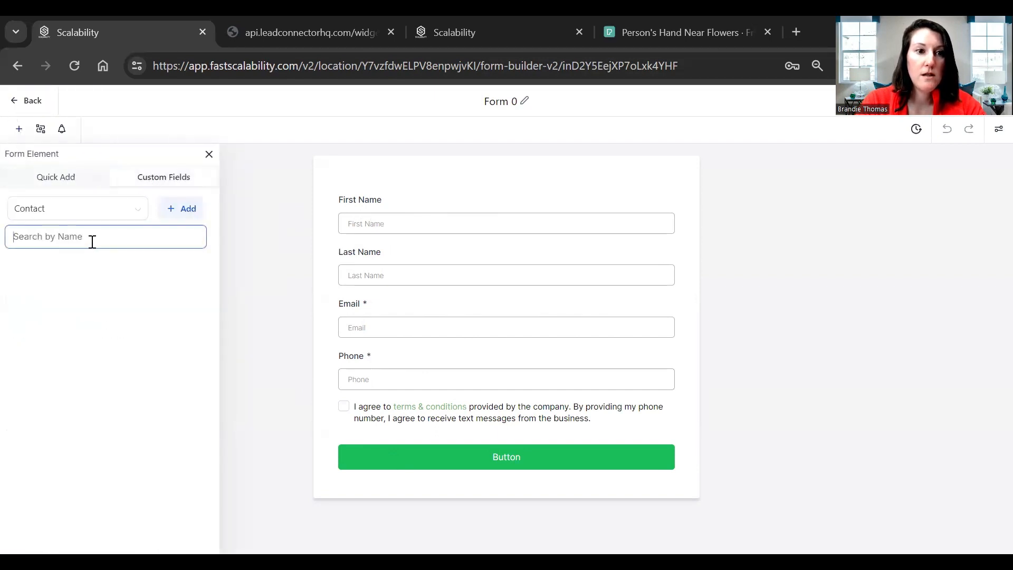
left_click(122, 213)
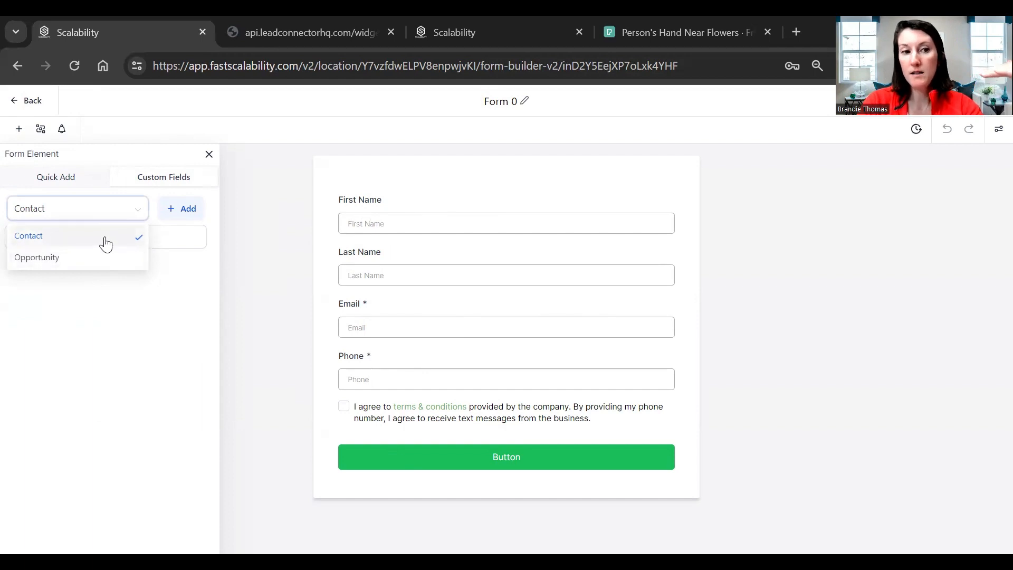
left_click(52, 245)
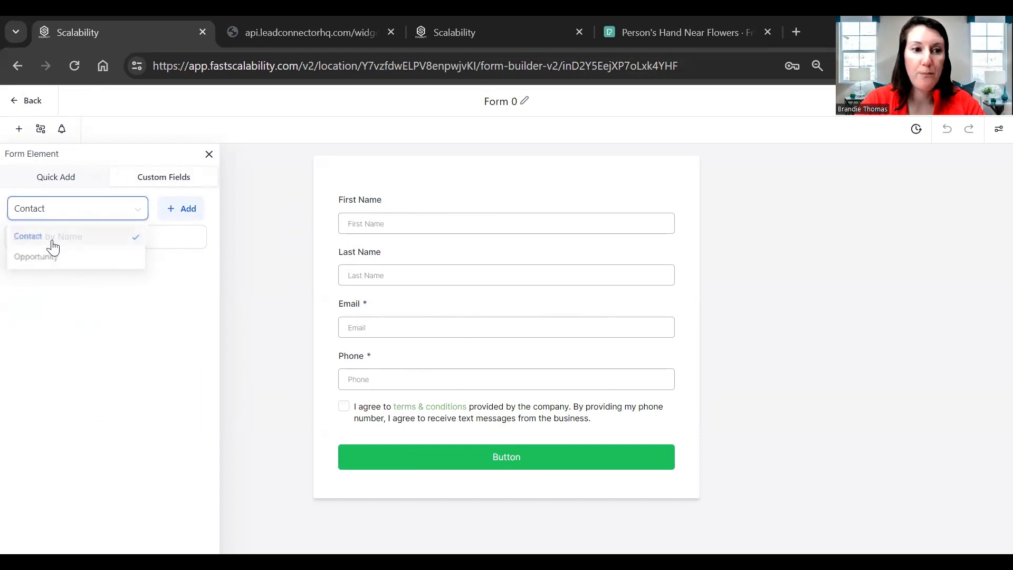
left_click(90, 237)
left_click(186, 215)
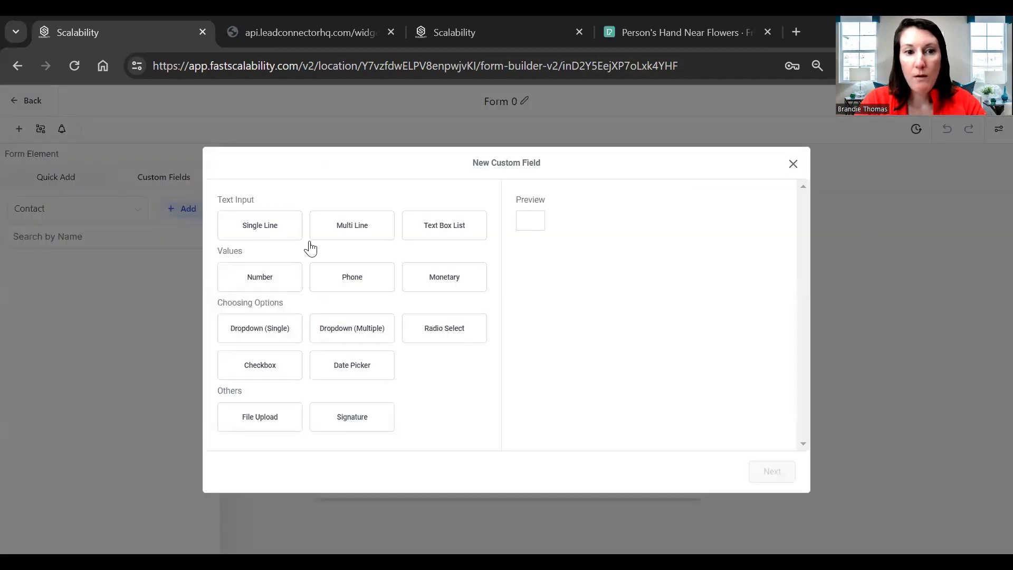
left_click(252, 230)
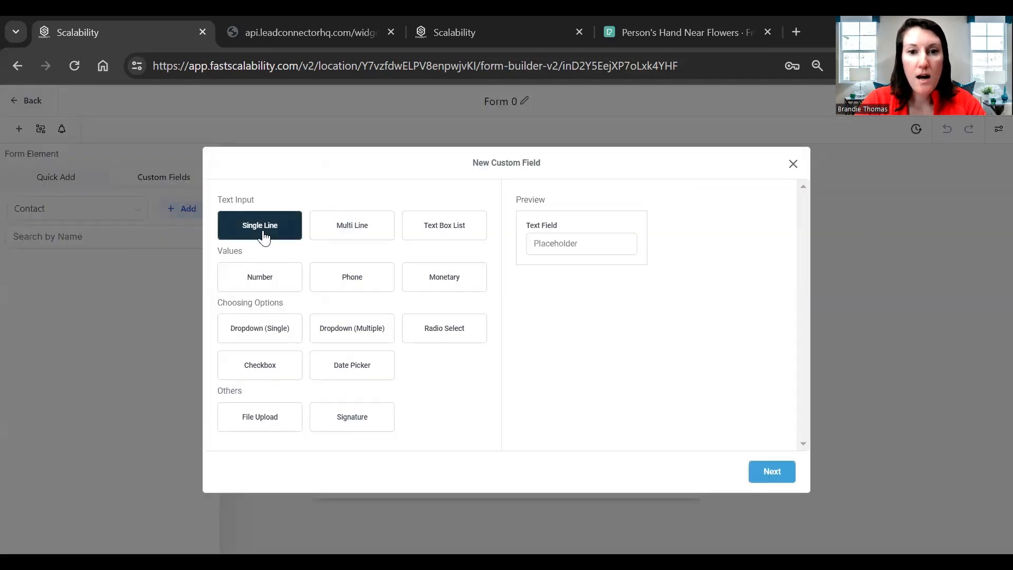
left_click(763, 458)
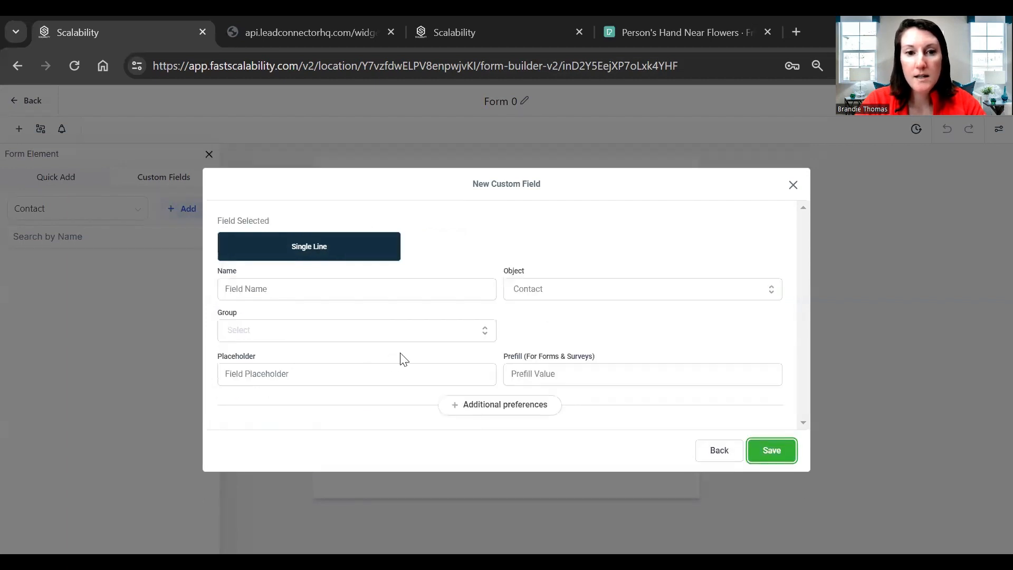
- Name the custom field "What would you like to discuss today.", keep the Contact object, assign the Additional Info group, and save it
left_click(331, 288)
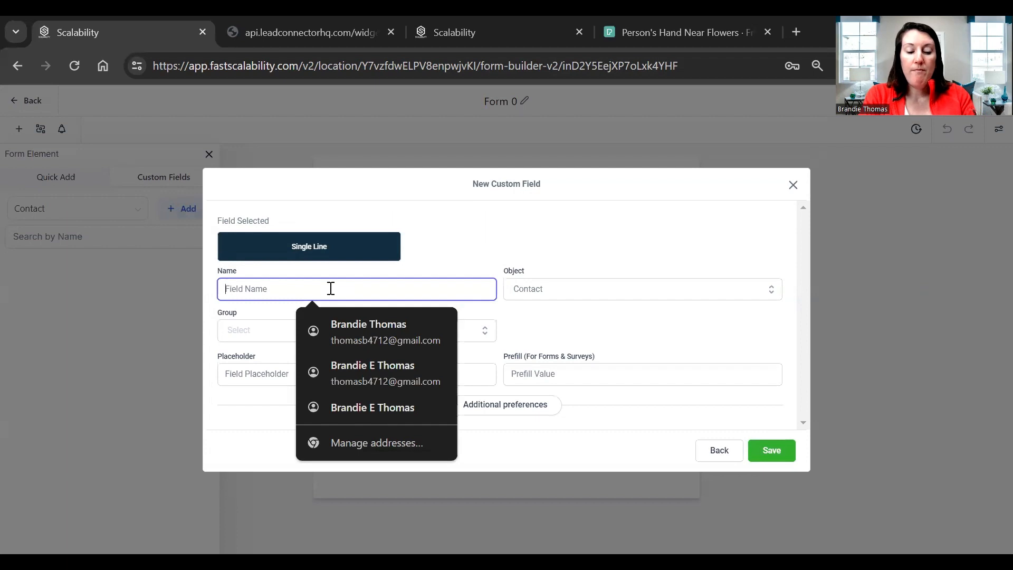
type("What would you like to discuss")
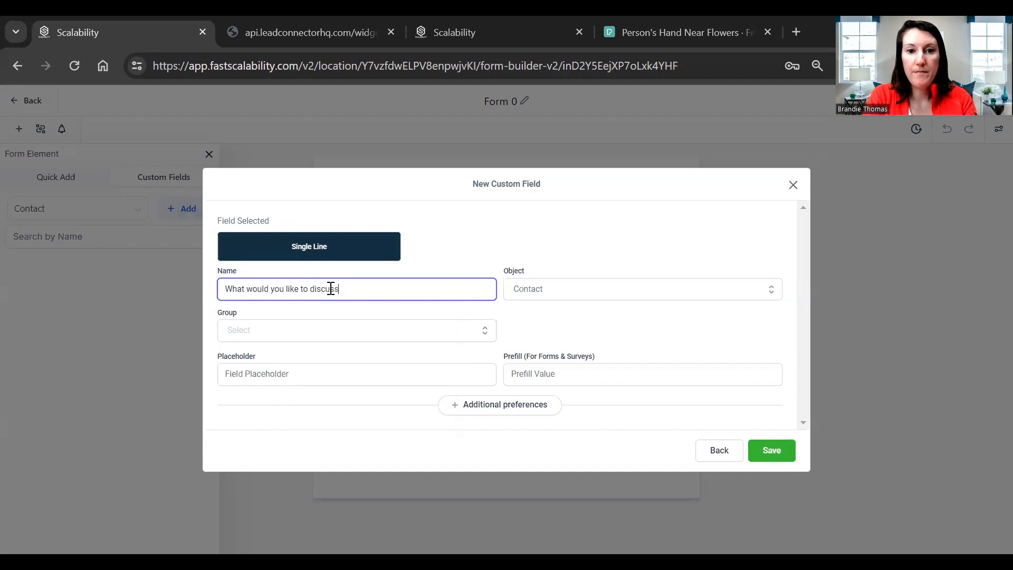
left_click(611, 295)
left_click(576, 319)
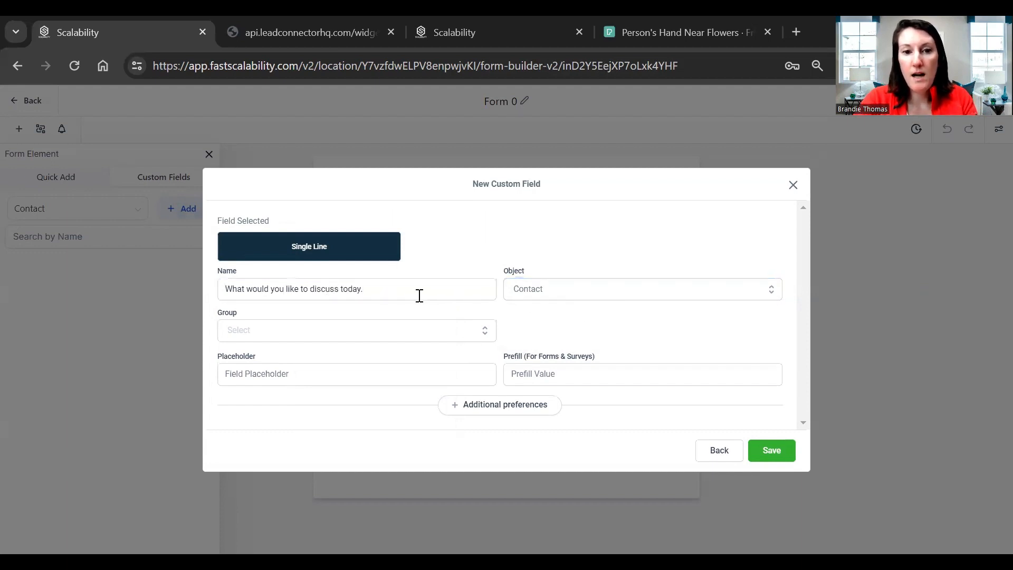
left_click(403, 333)
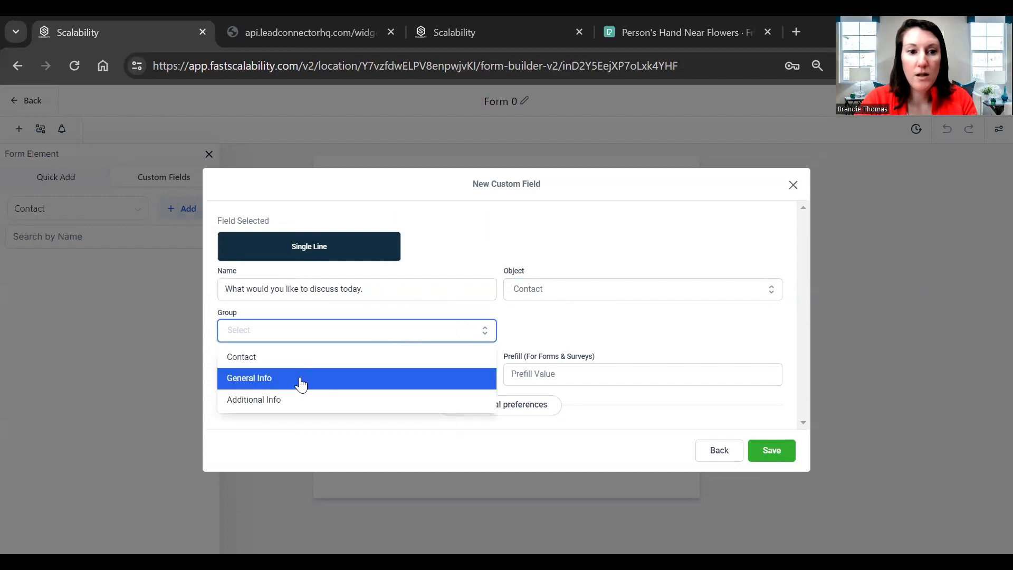
left_click(295, 401)
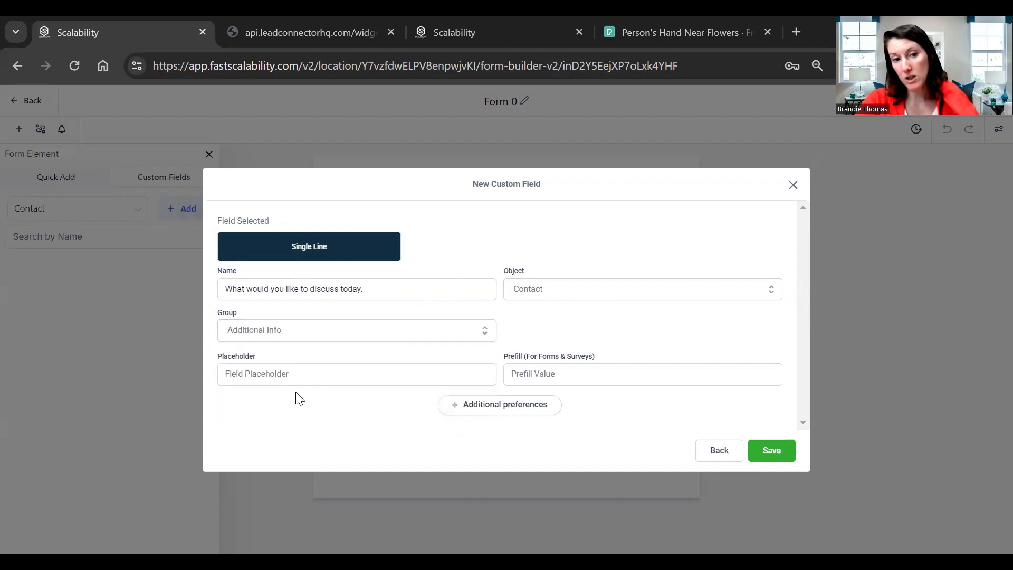
left_click(371, 372)
left_click(652, 339)
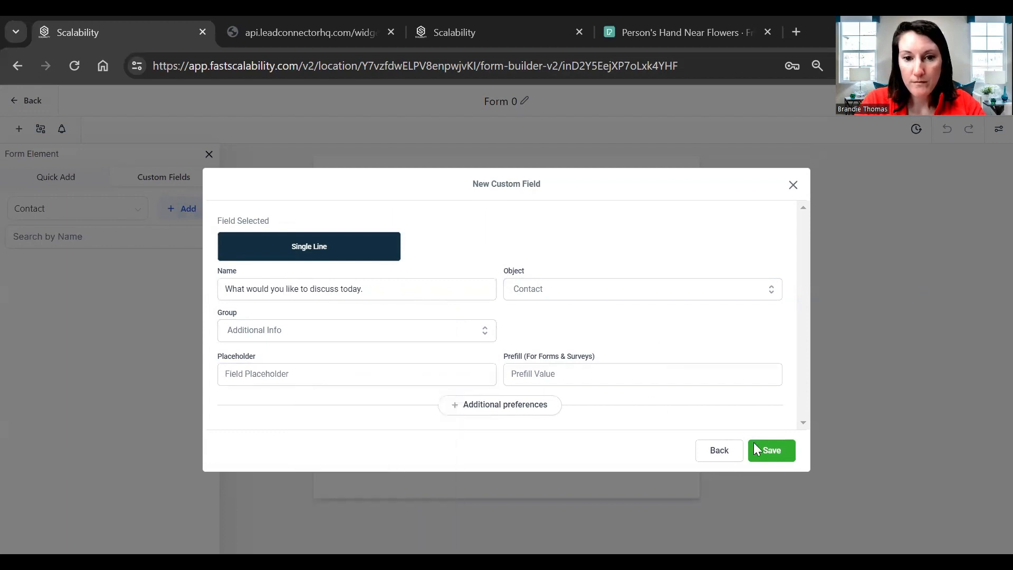
left_click(775, 450)
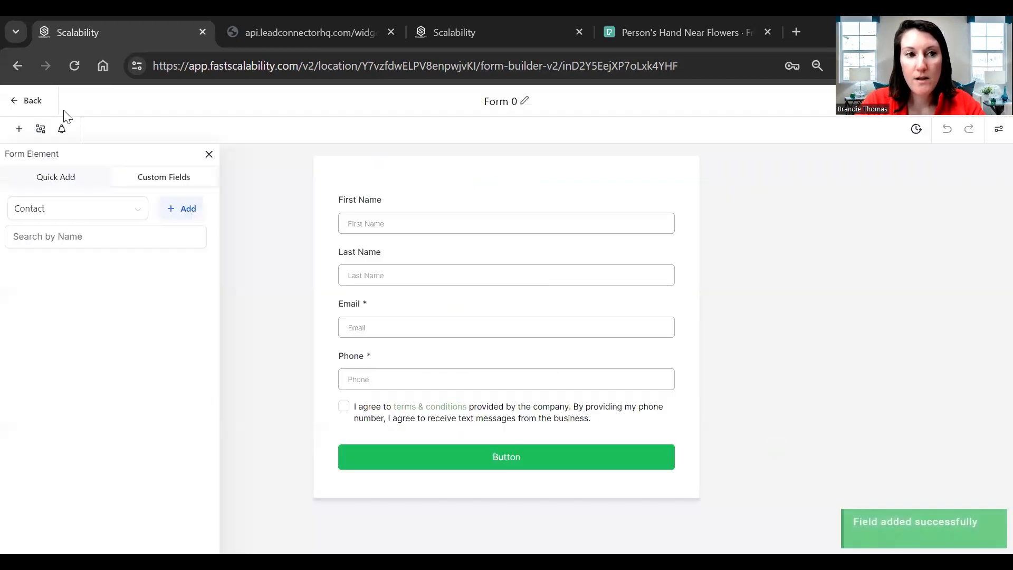
- Place the "What would you like to discuss today." custom field on the form between Phone and the terms checkbox
left_click(156, 183)
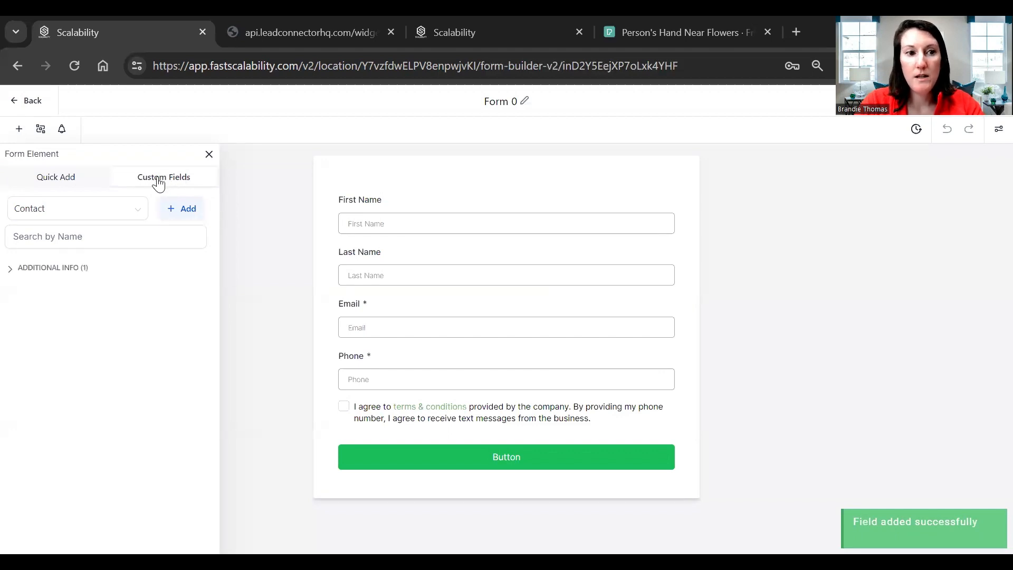
left_click(9, 269)
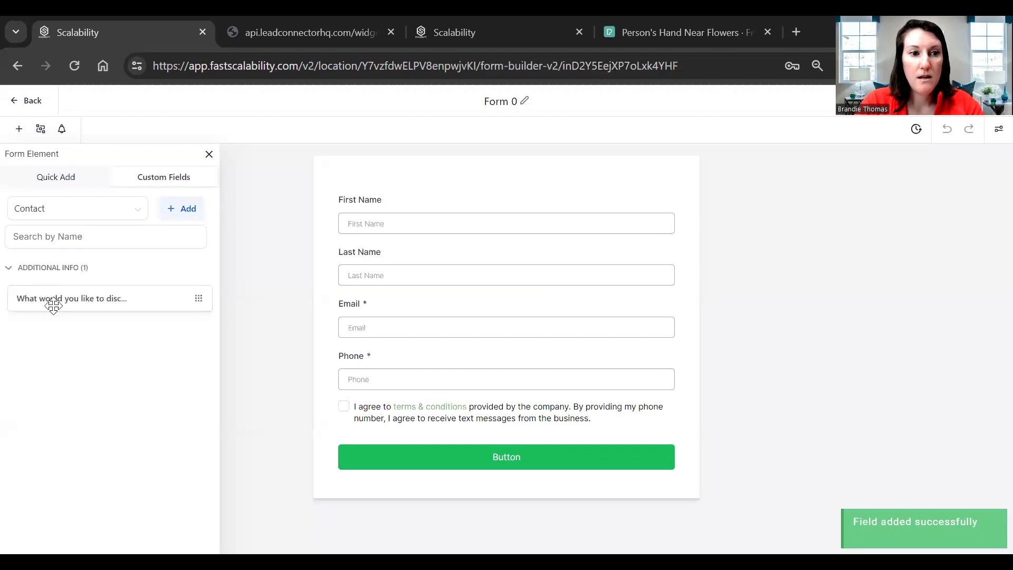
left_click_drag(54, 305, 448, 410)
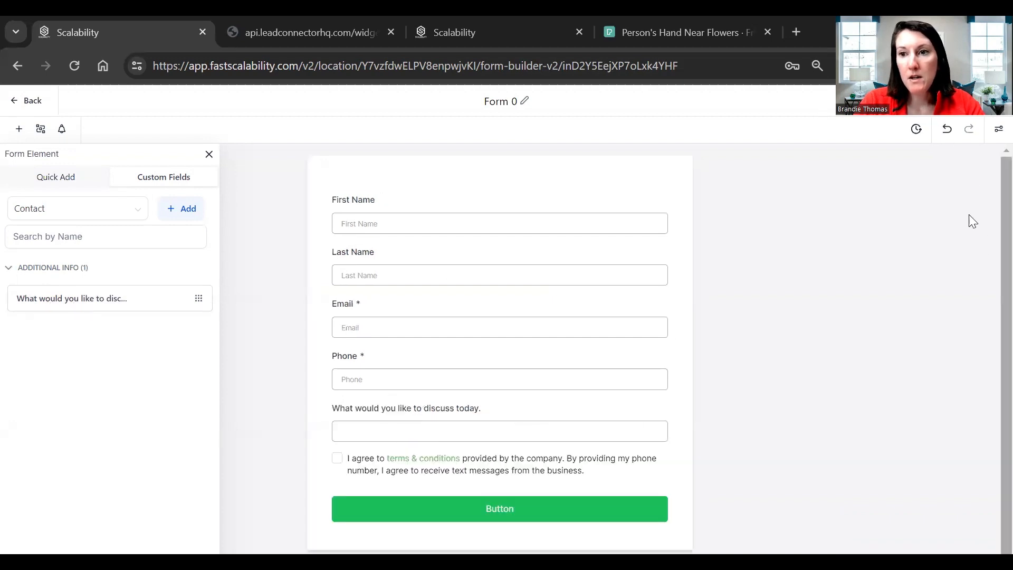
- Rename the form as Test Form
left_click(524, 102)
type("Test Form")
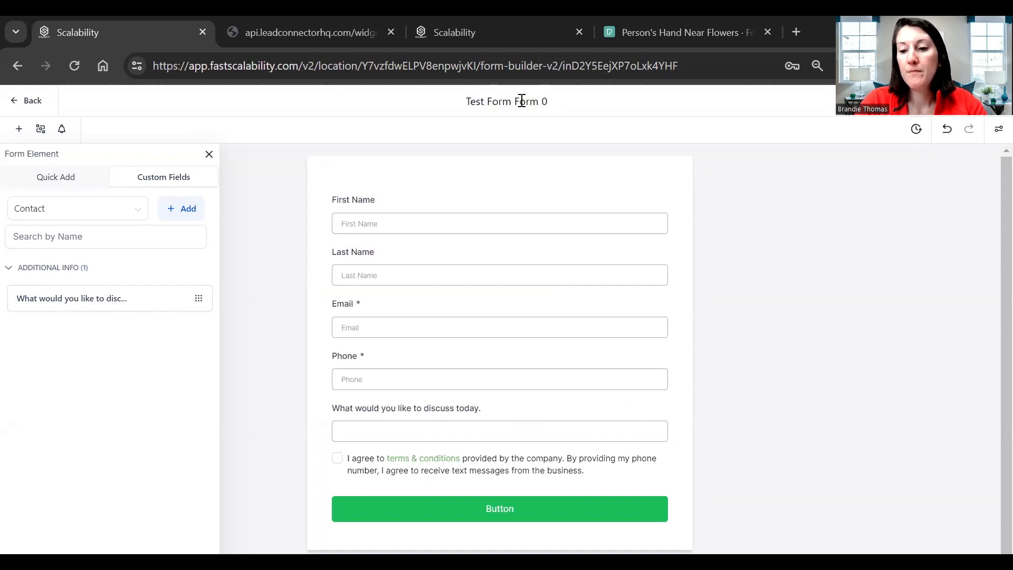
key("Delete")
key("Delete")
key("Delete")
key("Delete")
key("Delete")
key("Delete")
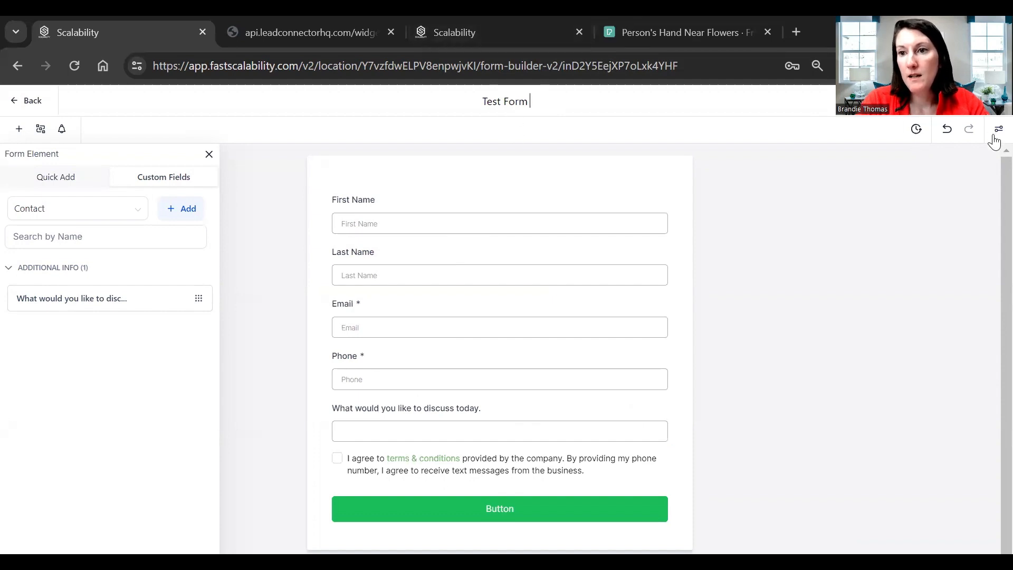
- Examine the form's style settings, from layout and field styling to labels, background image and header image
left_click(996, 132)
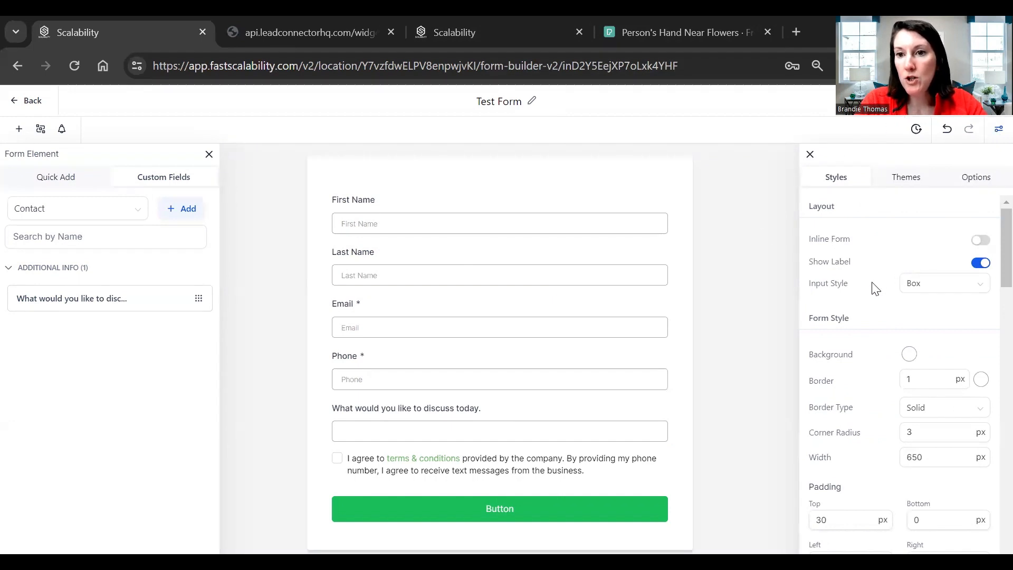
scroll(870, 285, "down", 5)
scroll(913, 409, "down", 8)
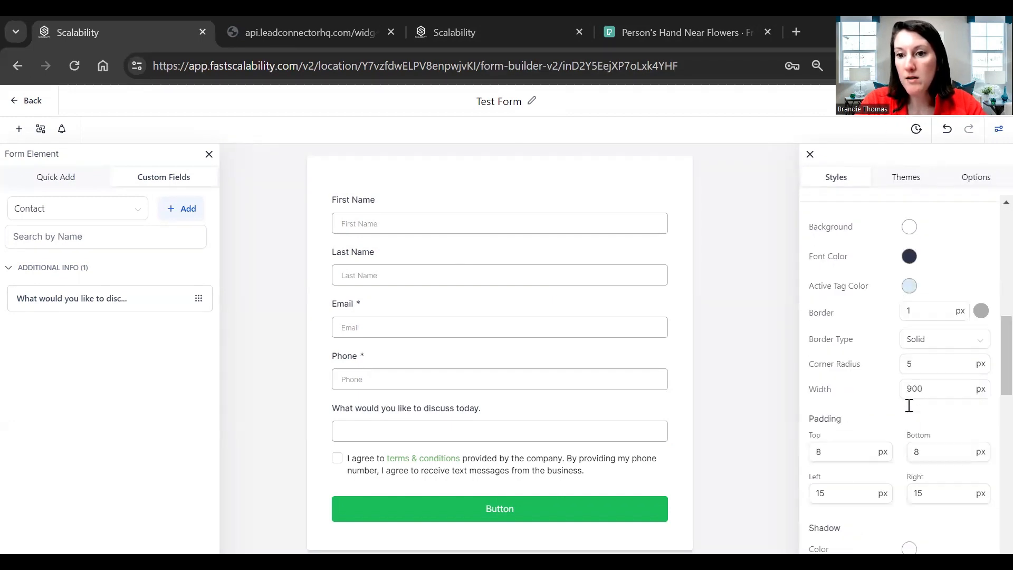
scroll(911, 282, "down", 3)
scroll(907, 374, "down", 10)
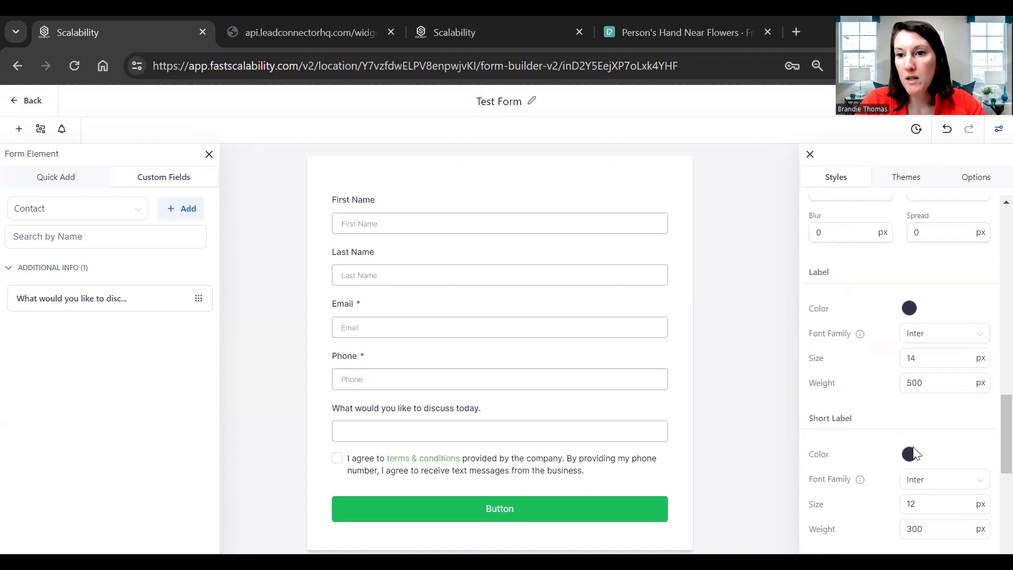
scroll(917, 476, "down", 2)
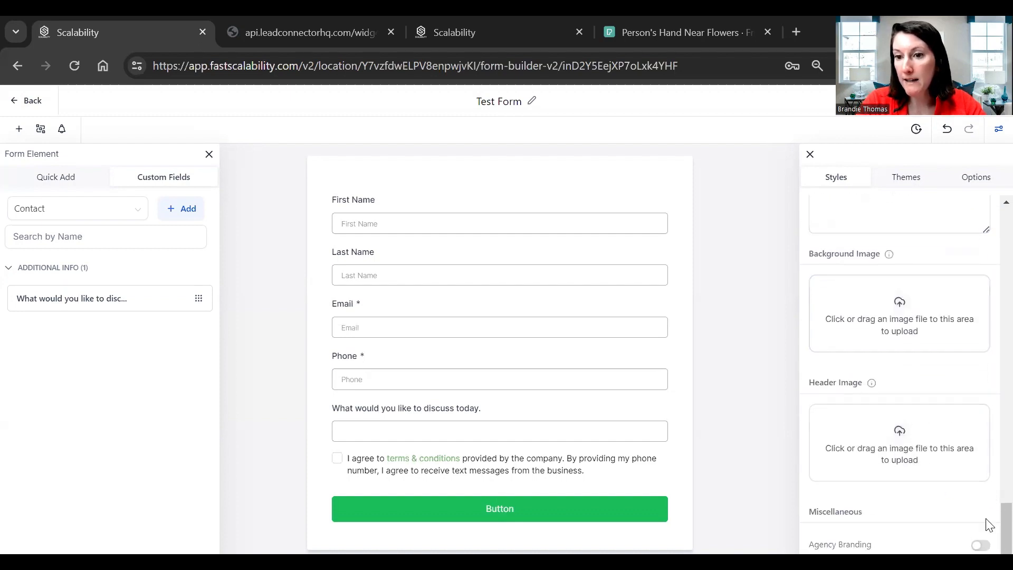
left_click_drag(990, 515, 987, 274)
- Look through the form's available themes and its options for the submit message, Facebook Pixel and form settings
left_click(900, 178)
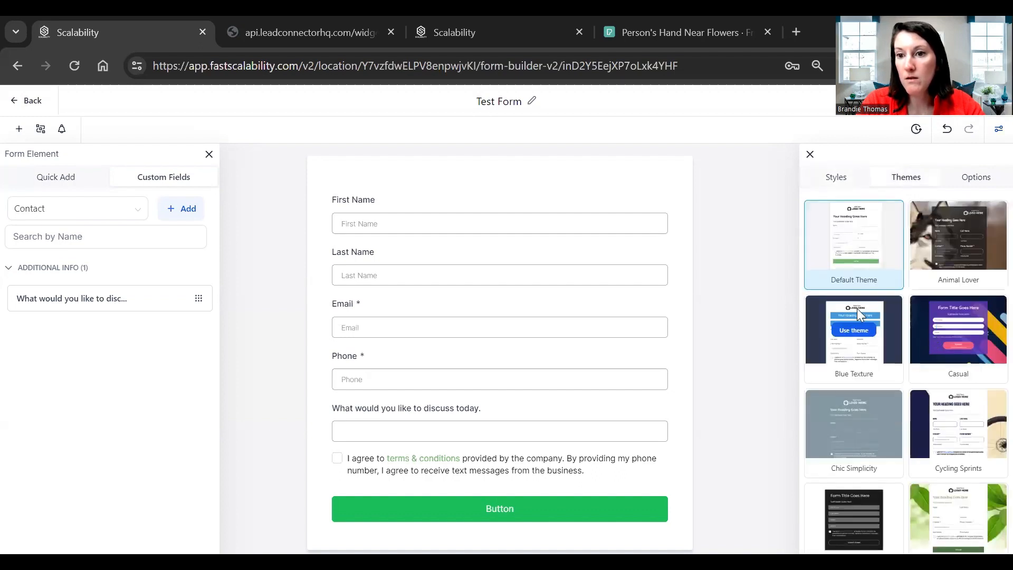
mouse_move(951, 250)
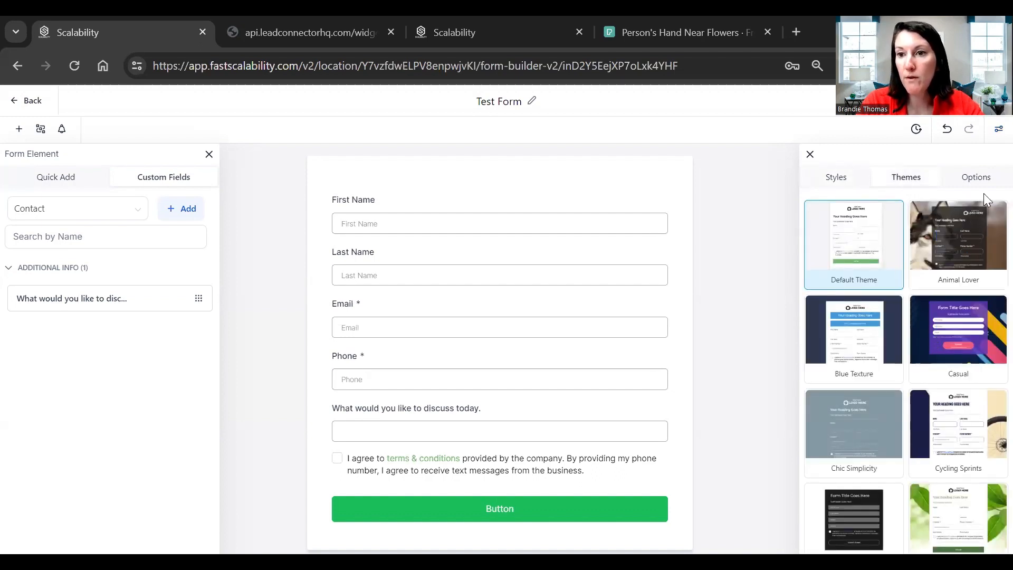
left_click(975, 178)
scroll(929, 354, "down", 2)
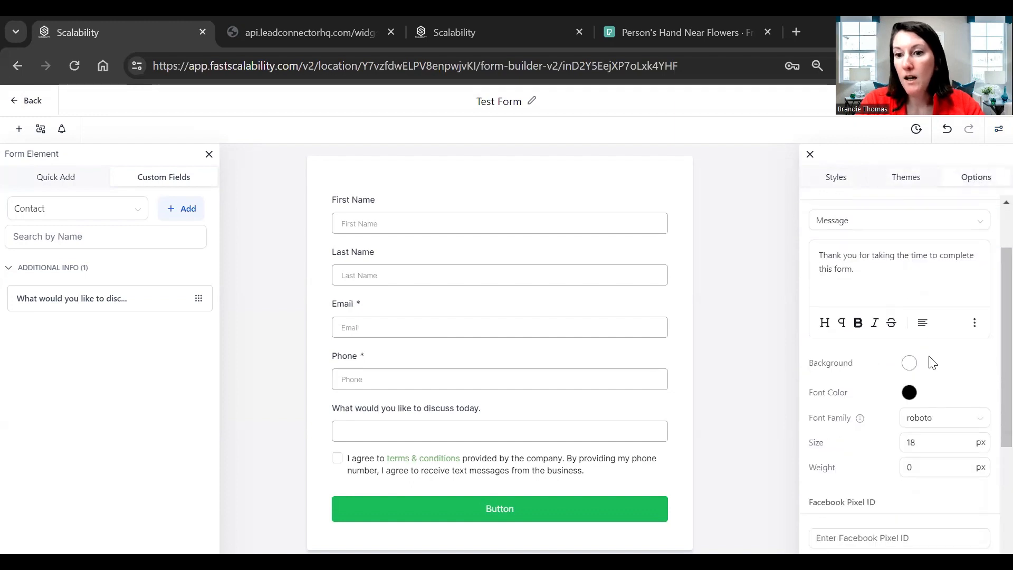
scroll(987, 324, "up", 2)
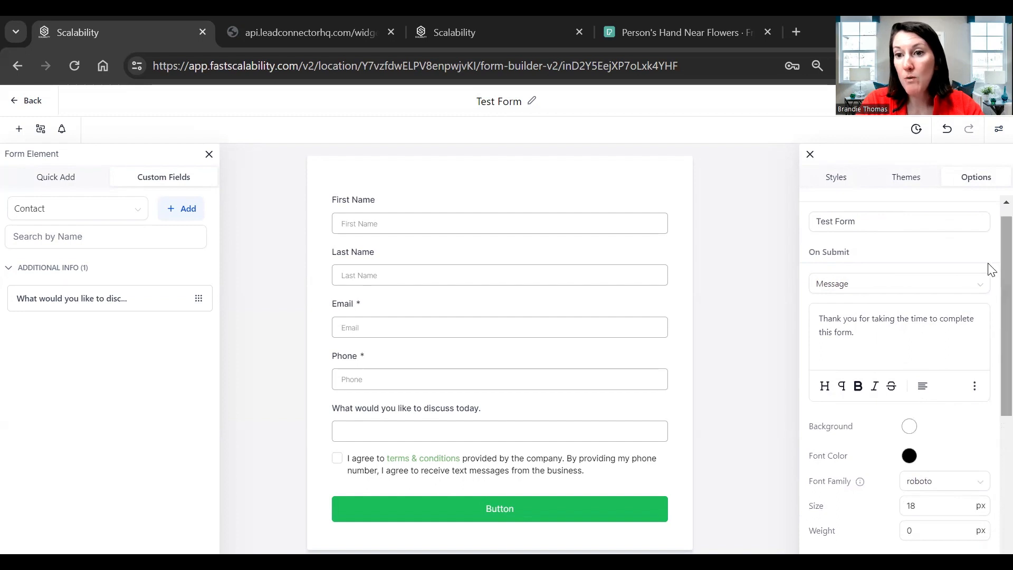
scroll(988, 296, "down", 6)
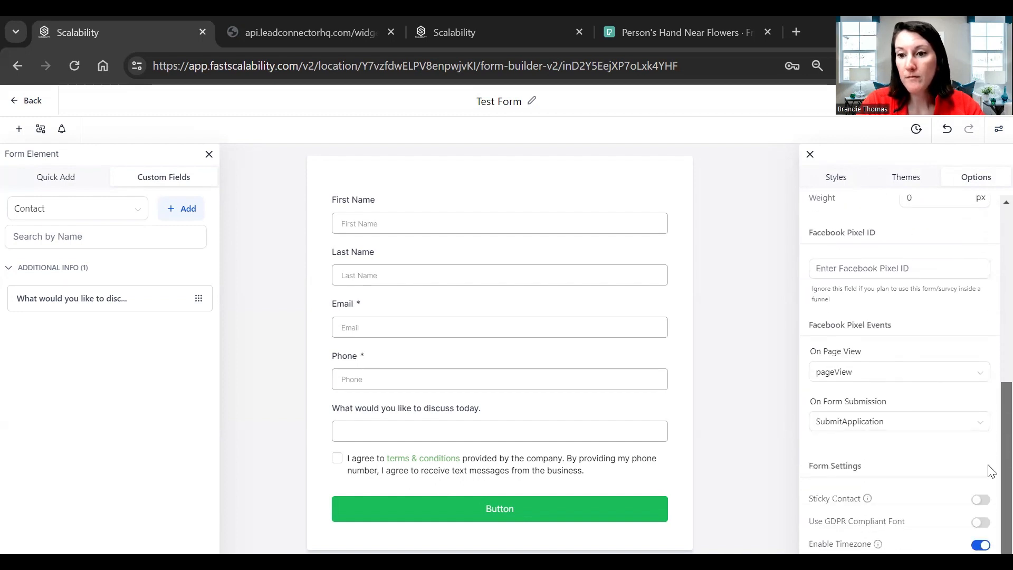
scroll(988, 430, "up", 6)
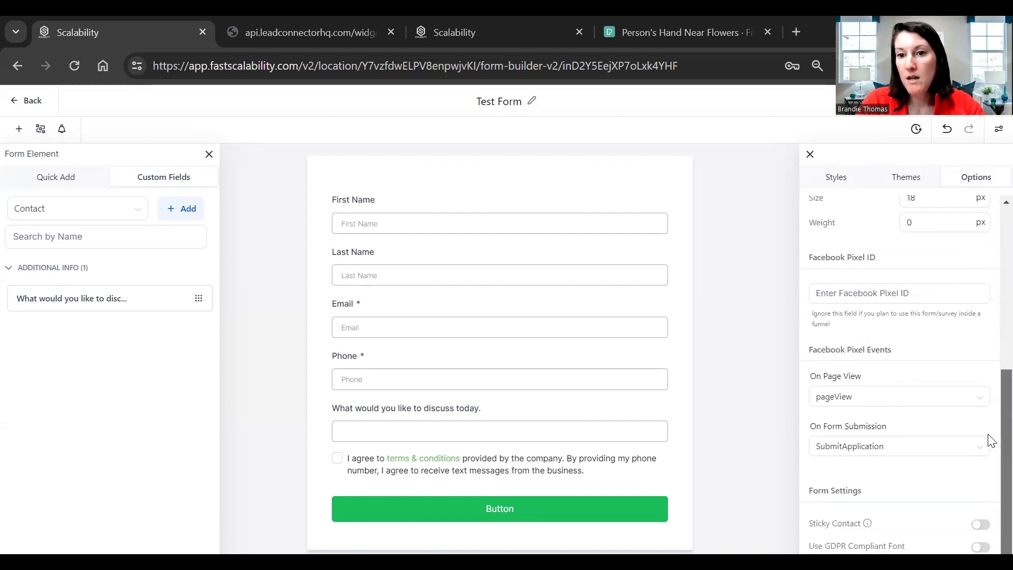
left_click(921, 182)
left_click(840, 183)
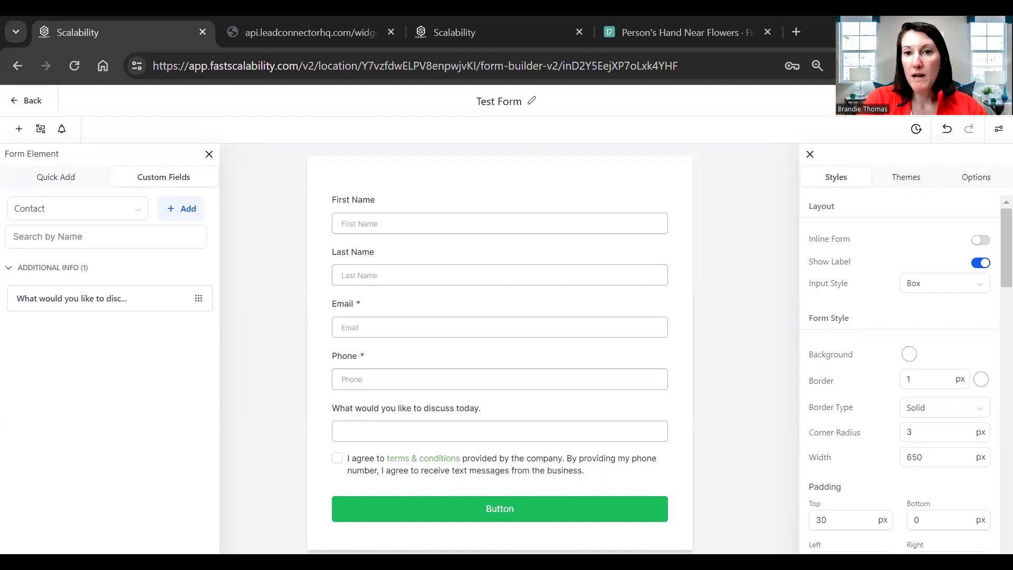
- Leave the form builder, go to the calendar settings, and open the Test Discovery Call calendar for editing
left_click(30, 101)
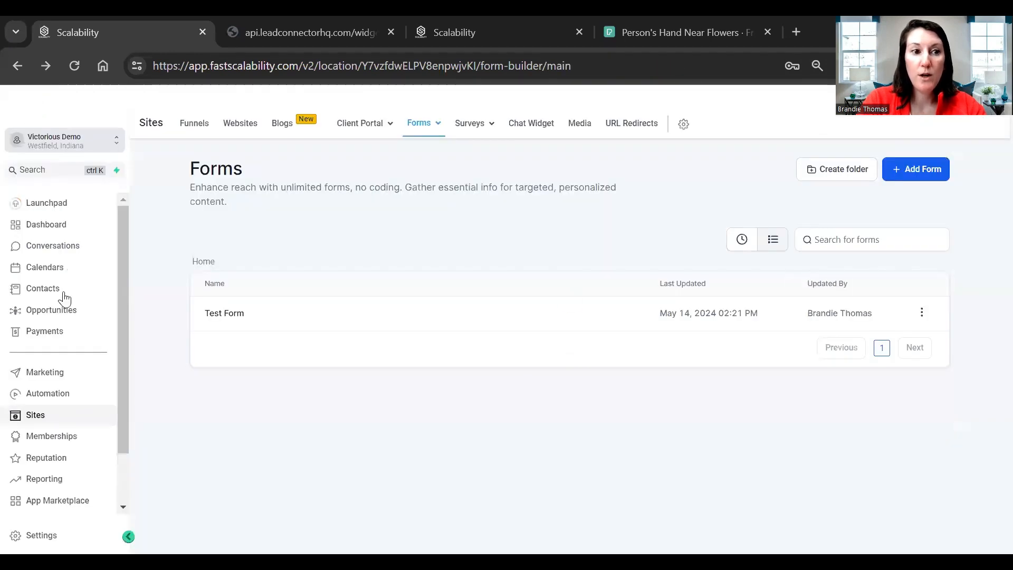
left_click(54, 271)
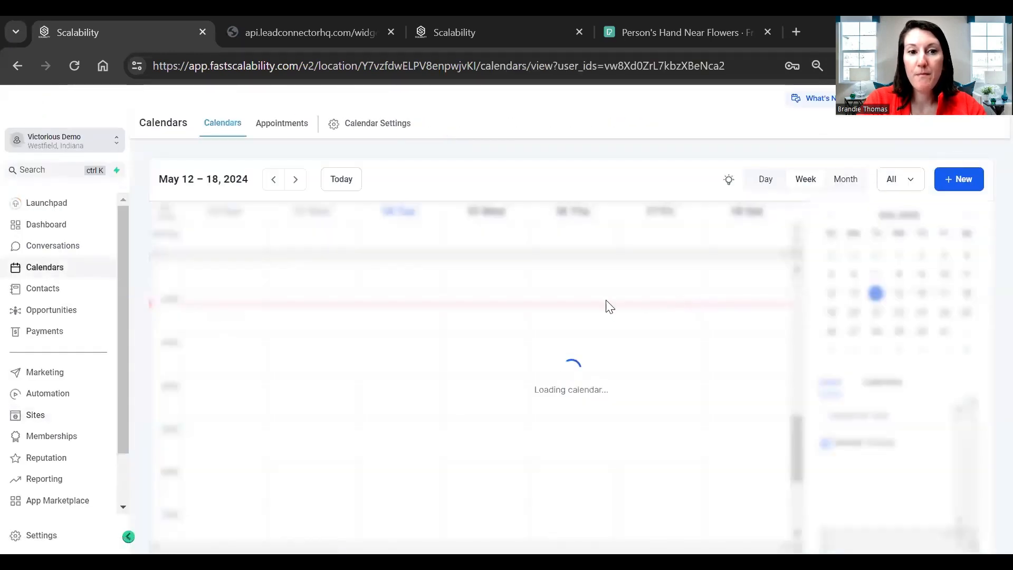
left_click(378, 125)
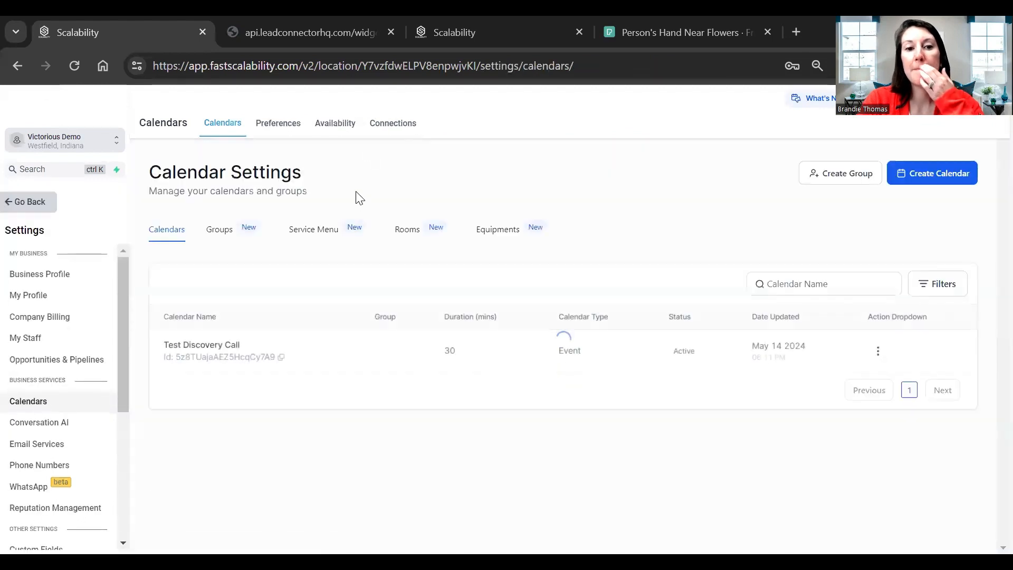
left_click(877, 352)
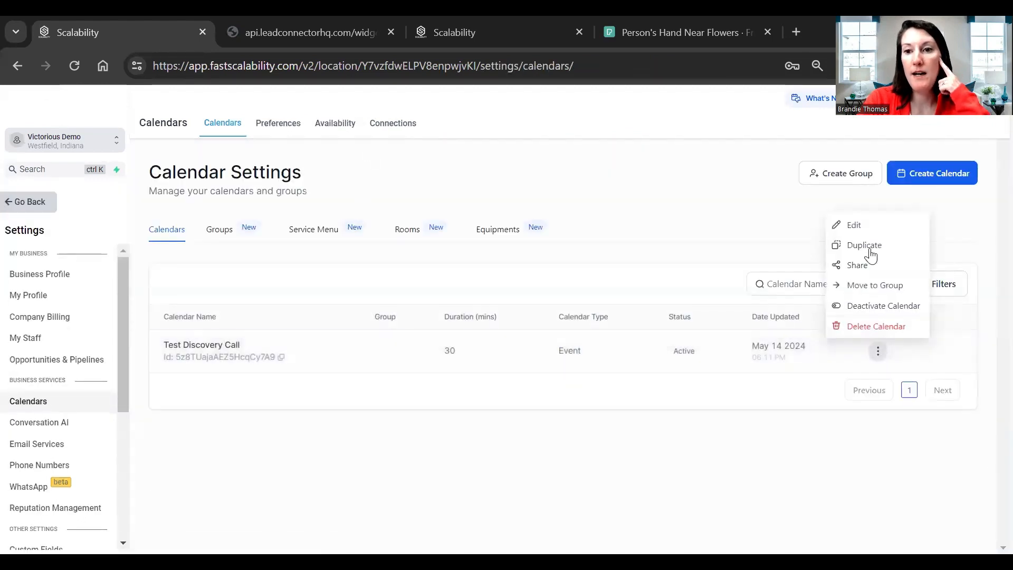
left_click(862, 228)
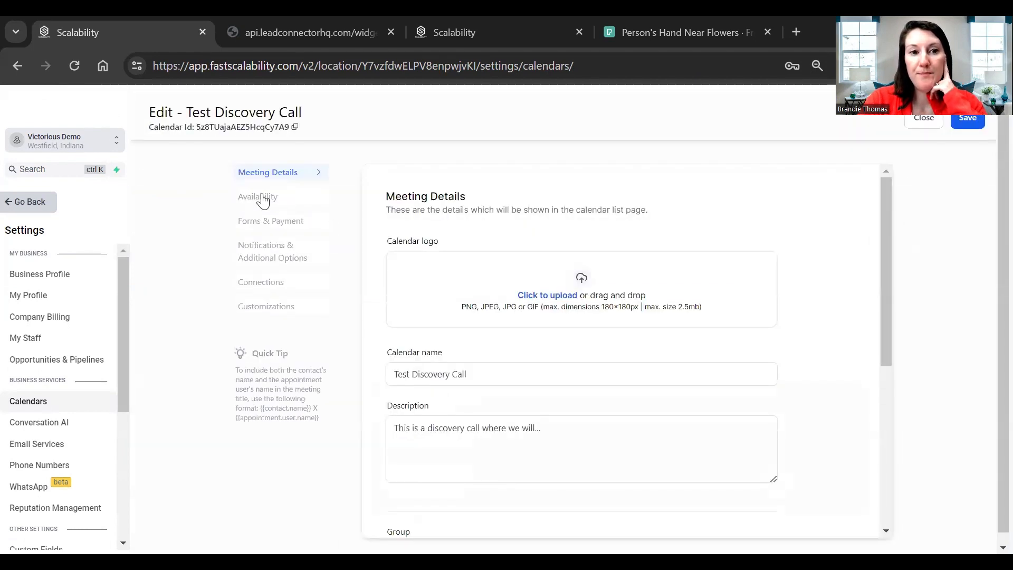
- Set Test Form as the booking form of the Test Discovery Call calendar and save the calendar
left_click(265, 222)
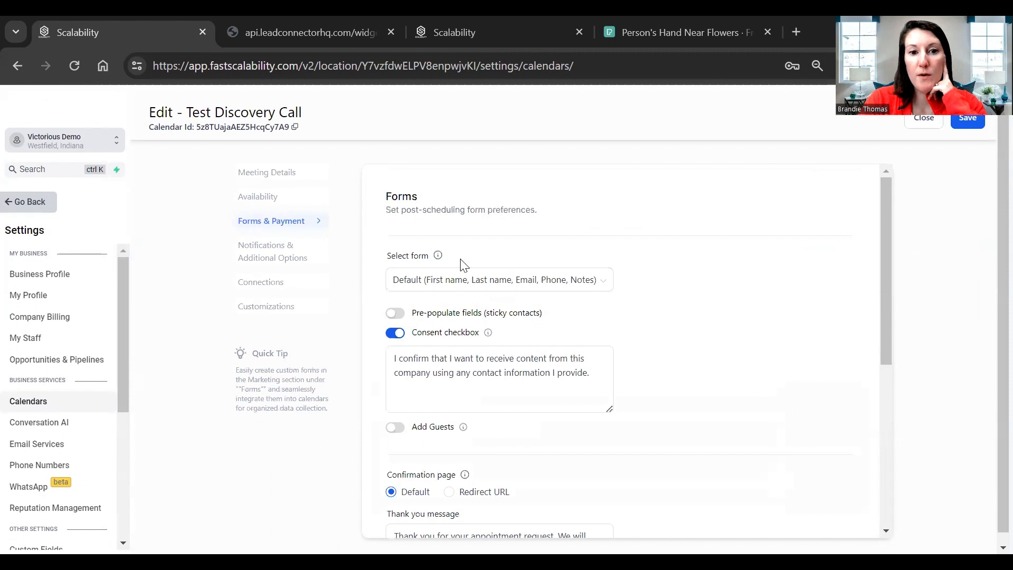
left_click(595, 281)
left_click(410, 330)
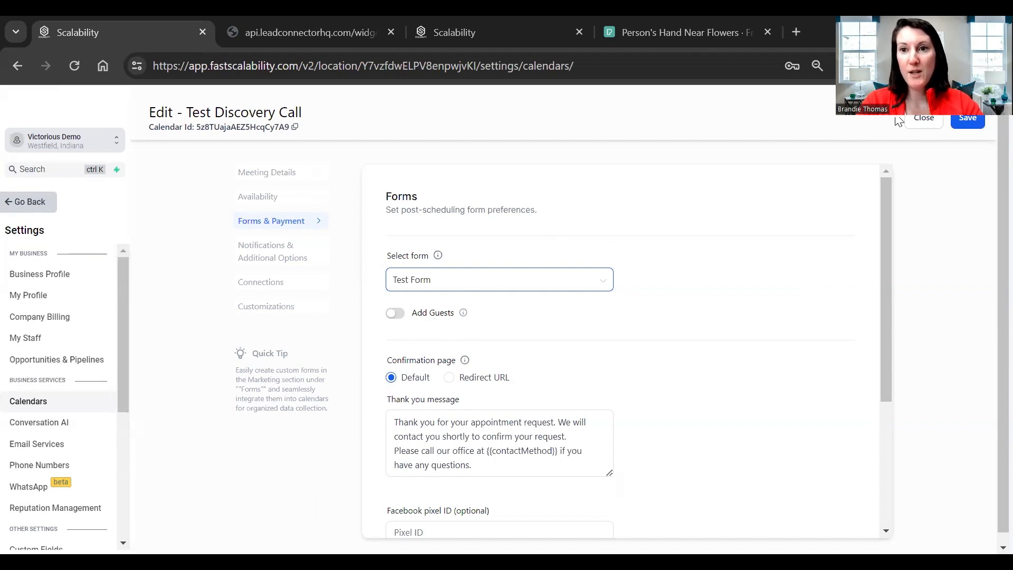
left_click(968, 120)
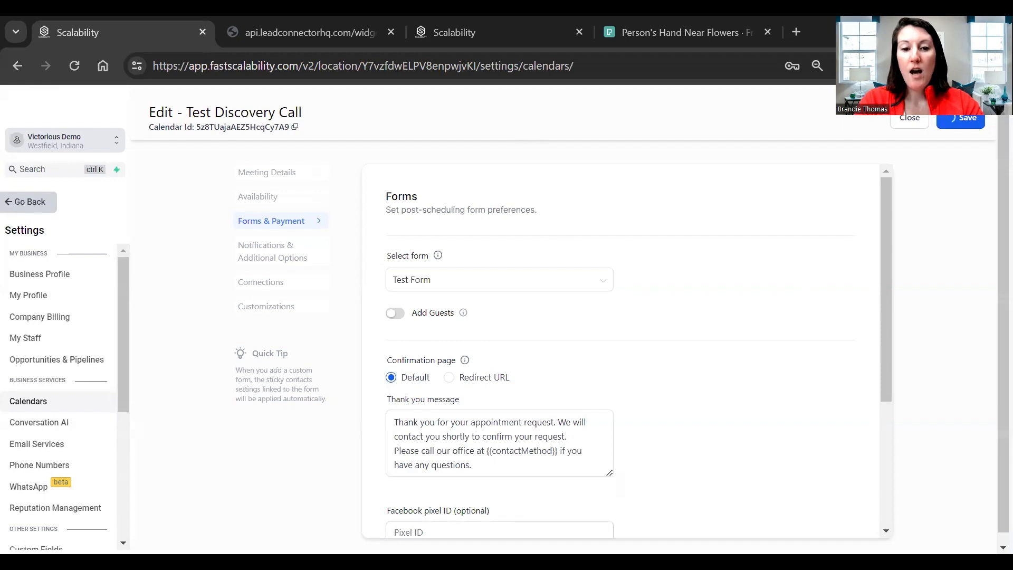